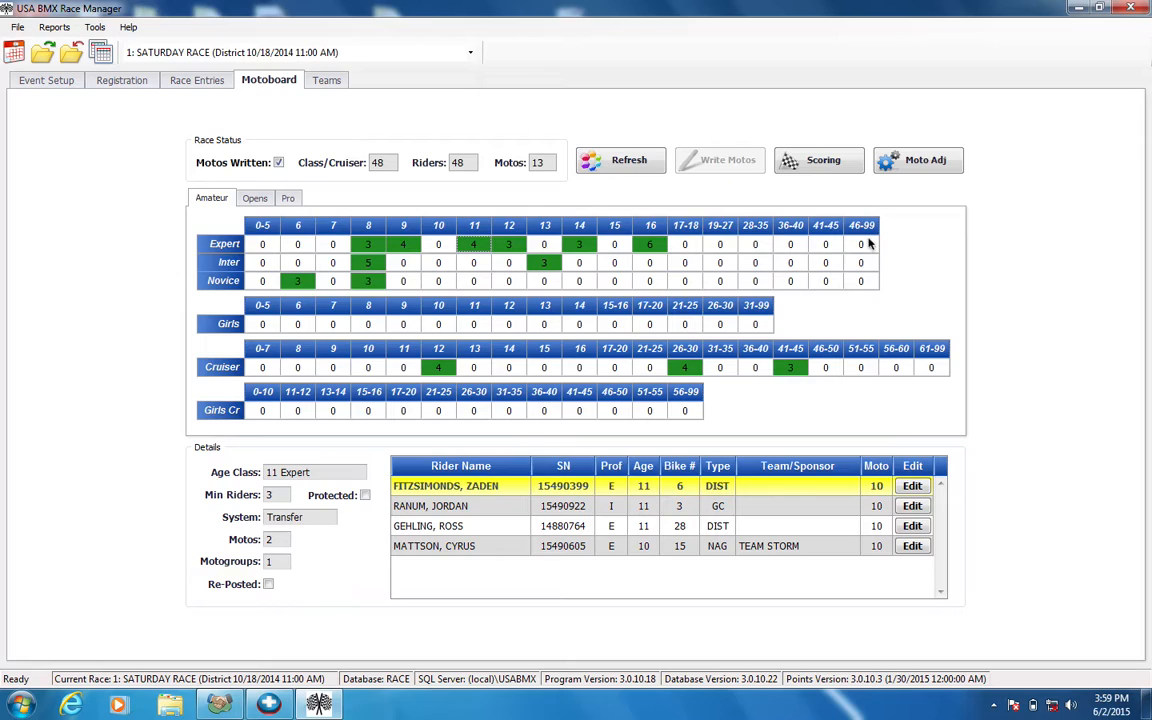
{"action": "left_click", "coordinate": [866, 245]}
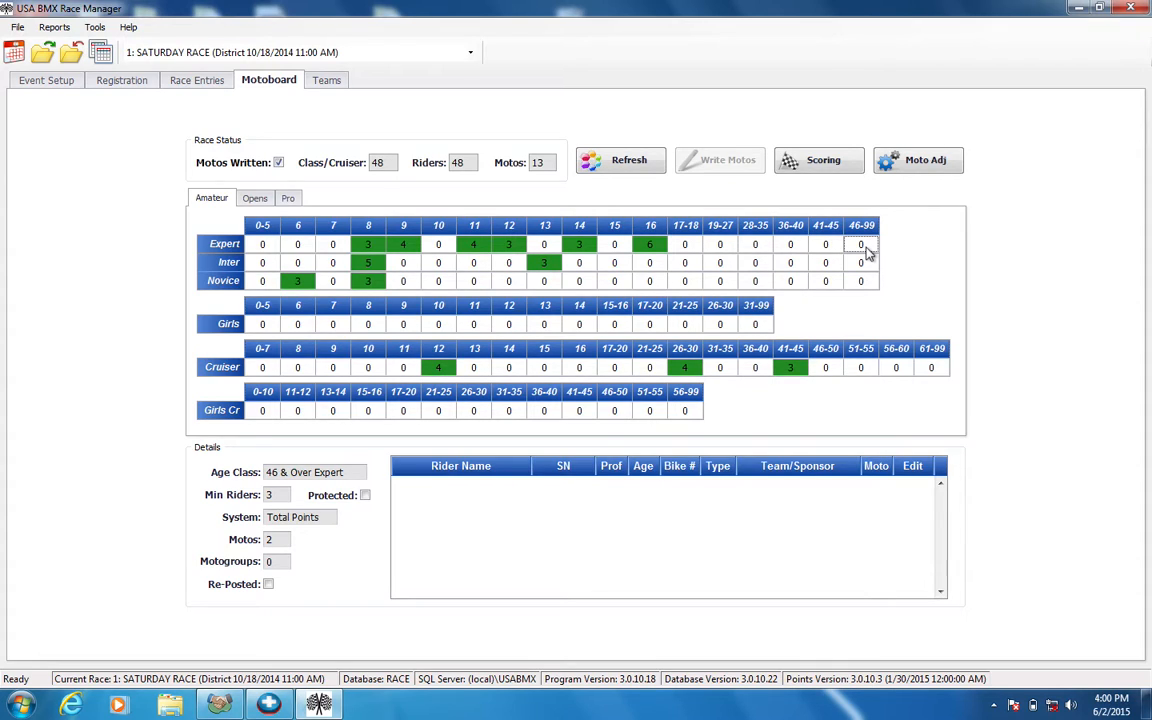
{"action": "left_click", "coordinate": [825, 281]}
{"action": "left_click", "coordinate": [825, 244]}
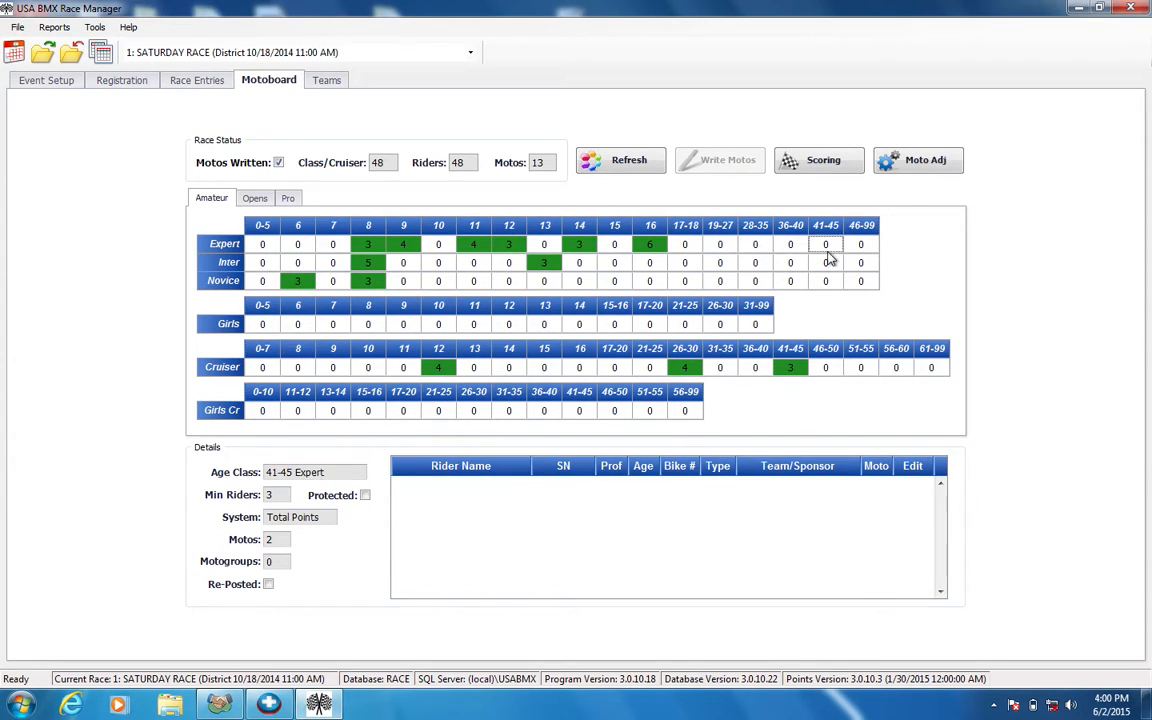
Open the scoring window for the Saturday race and reposition it over the motoboard.
{"action": "left_click", "coordinate": [818, 159]}
{"action": "left_click_drag", "start_coordinate": [810, 170], "coordinate": [732, 129]}
Step through the scoring sheets for 16 Expert, 12 Cruiser, 26-30 Cruiser and 41-45 Cruiser, ending back on 12 Cruiser.
{"action": "left_click", "coordinate": [641, 210]}
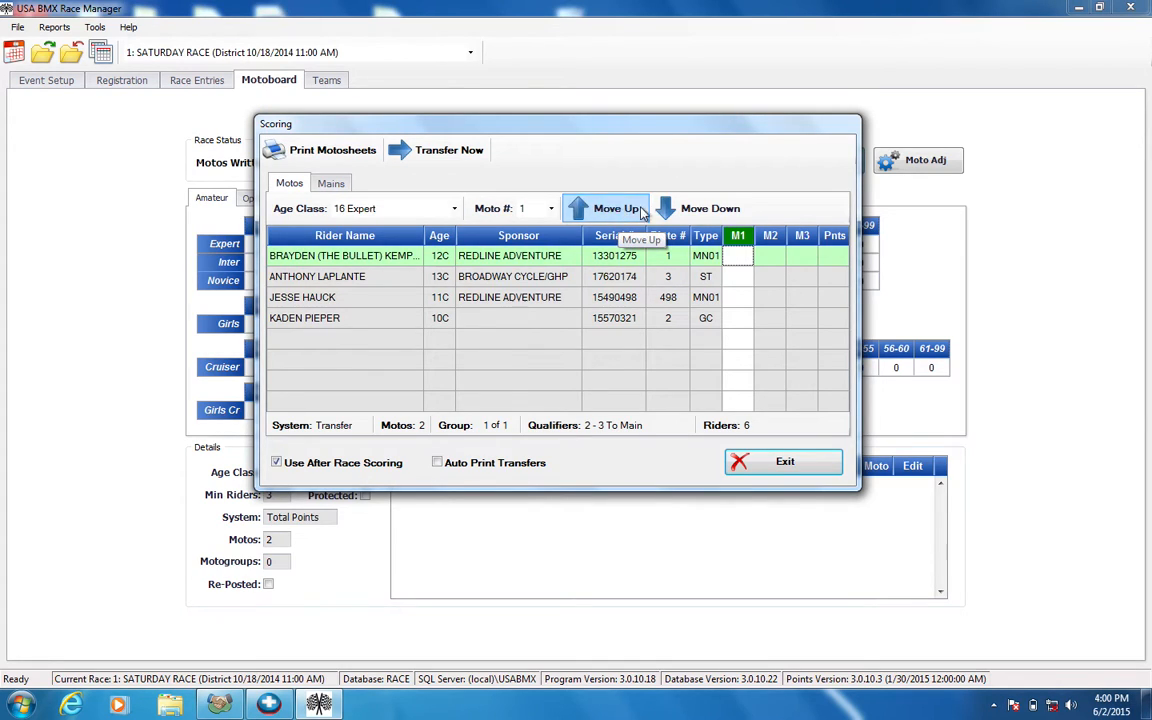
{"action": "left_click", "coordinate": [688, 210]}
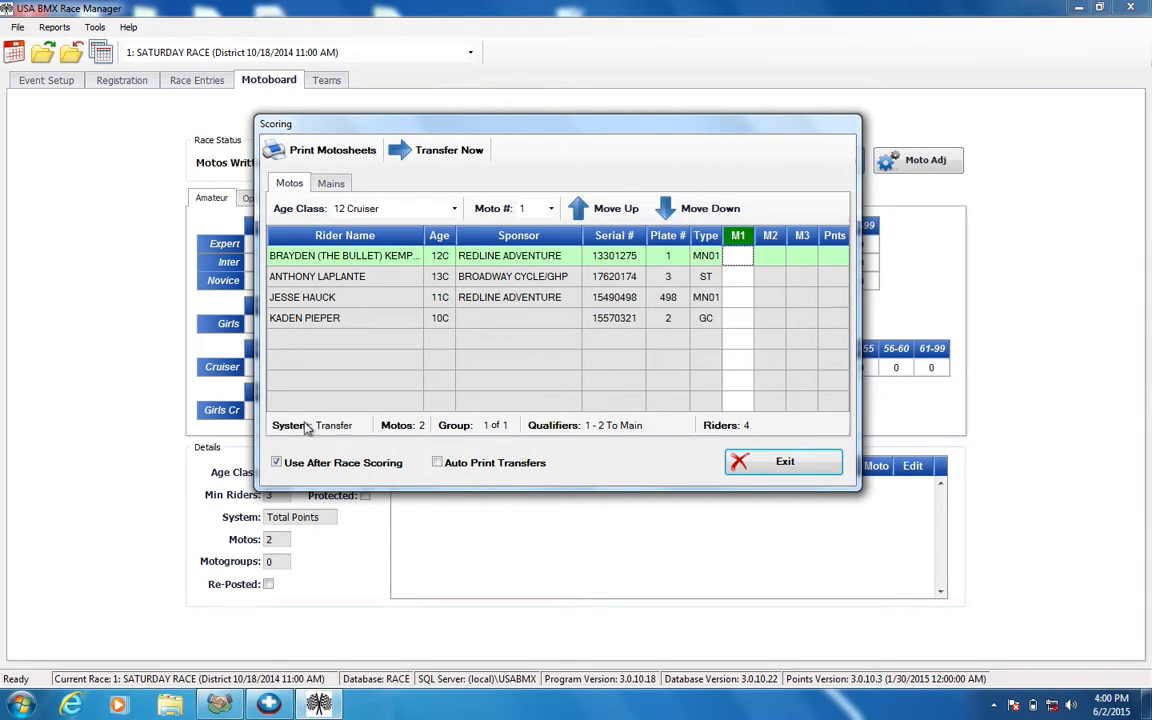
{"action": "left_click", "coordinate": [729, 210]}
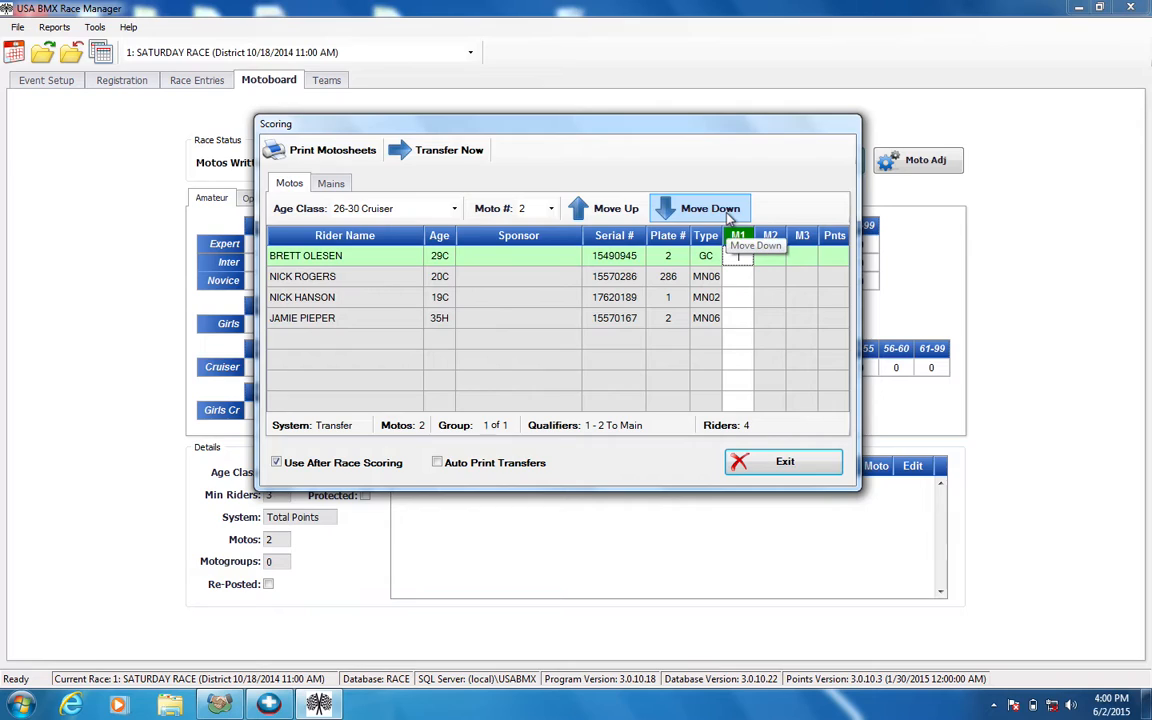
{"action": "left_click", "coordinate": [729, 210]}
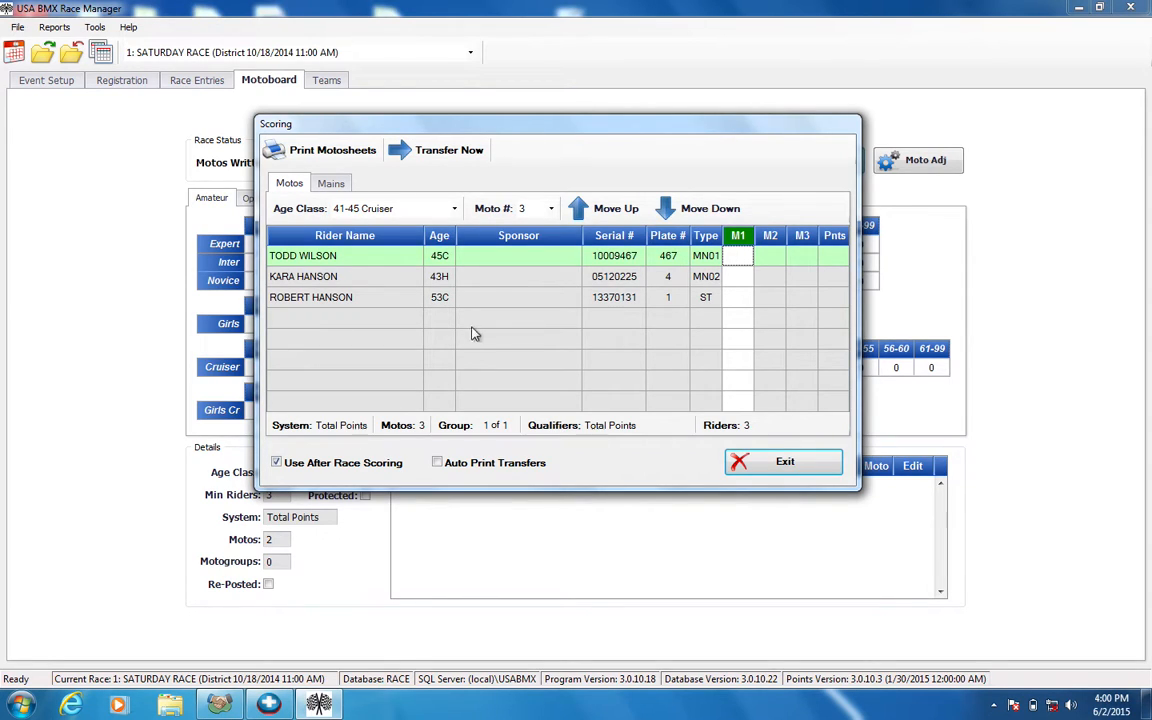
{"action": "left_click", "coordinate": [592, 212]}
{"action": "left_click", "coordinate": [592, 212]}
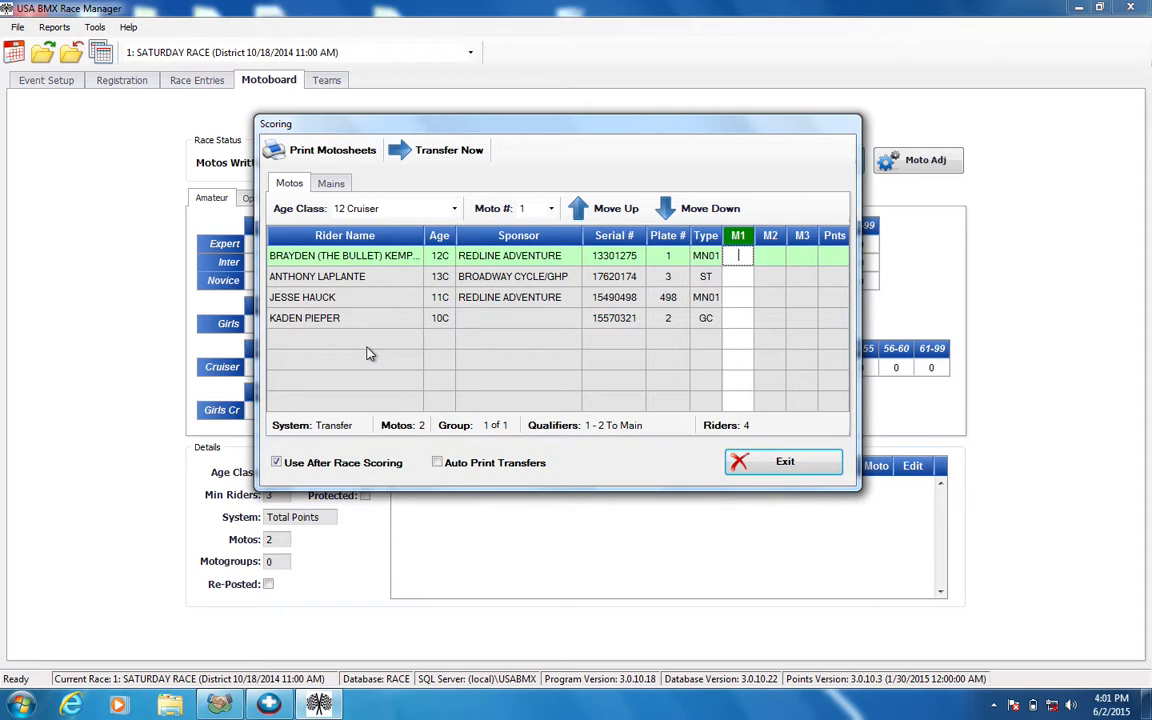
Move up and down through the riders' M1 score cells in the 12 Cruiser moto without entering scores.
{"action": "key", "text": "Down"}
{"action": "key", "text": "Down"}
{"action": "key", "text": "Up"}
{"action": "key", "text": "Up"}
{"action": "key", "text": "Down"}
{"action": "key", "text": "Down"}
{"action": "key", "text": "Down"}
{"action": "key", "text": "Up"}
{"action": "key", "text": "Up"}
{"action": "key", "text": "Up"}
{"action": "key", "text": "Down"}
{"action": "key", "text": "Down"}
{"action": "key", "text": "Up"}
{"action": "key", "text": "Up"}
{"action": "key", "text": "Down"}
{"action": "key", "text": "Down"}
{"action": "key", "text": "Down"}
{"action": "key", "text": "Up"}
{"action": "key", "text": "Up"}
{"action": "key", "text": "Up"}
{"action": "left_click", "coordinate": [769, 275]}
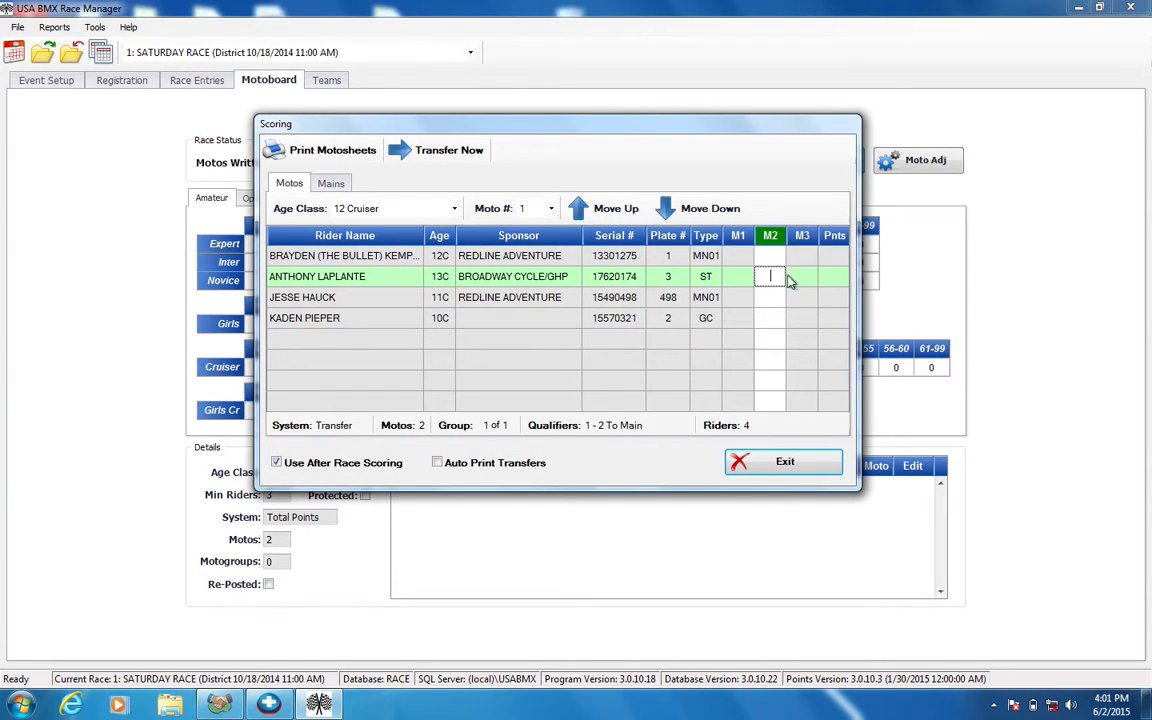
{"action": "double_click", "coordinate": [800, 279]}
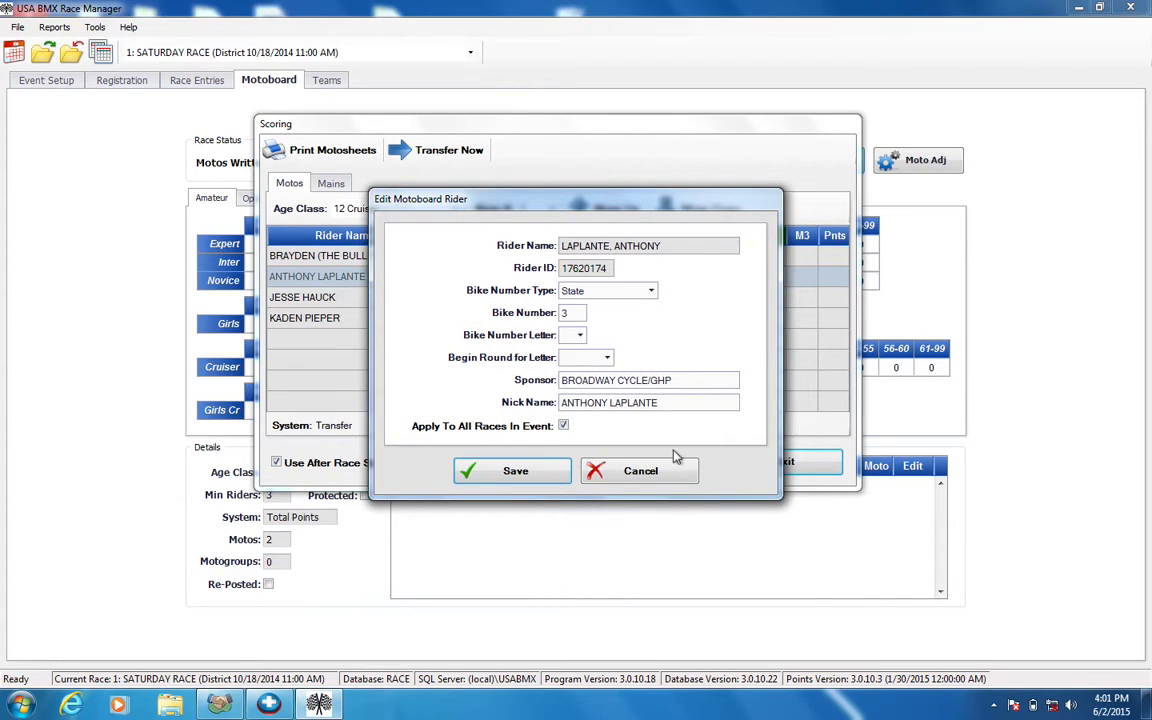
{"action": "left_click", "coordinate": [640, 470]}
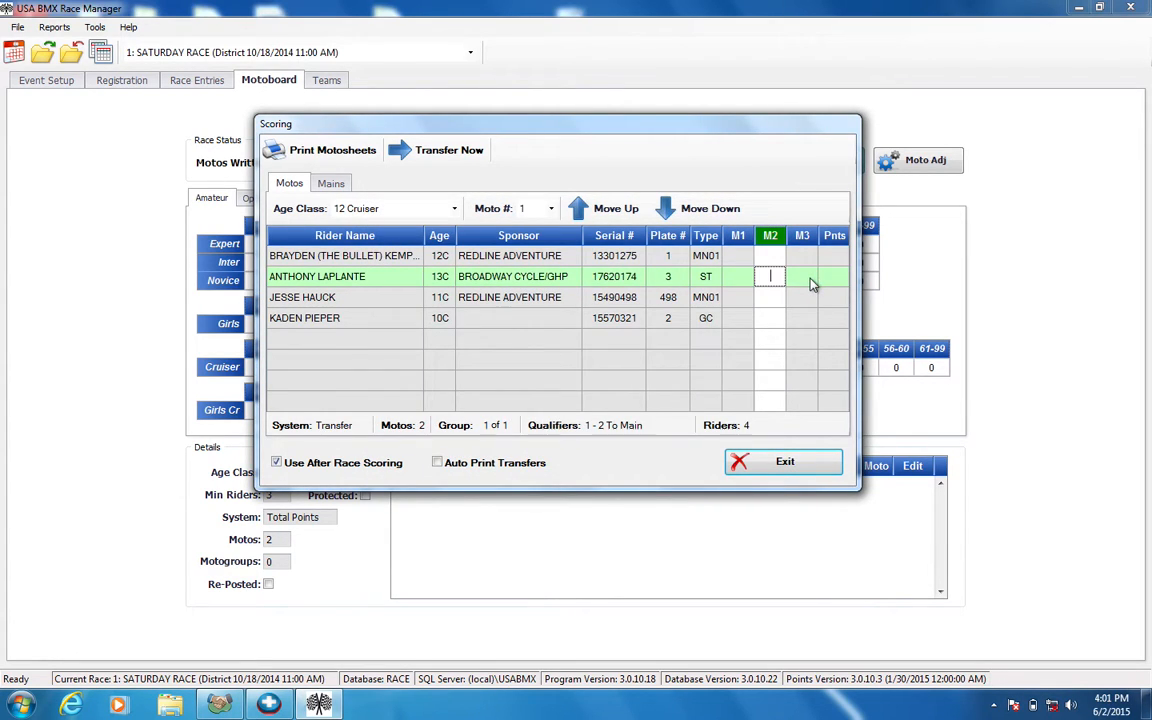
{"action": "left_click", "coordinate": [803, 300]}
{"action": "left_click", "coordinate": [742, 302]}
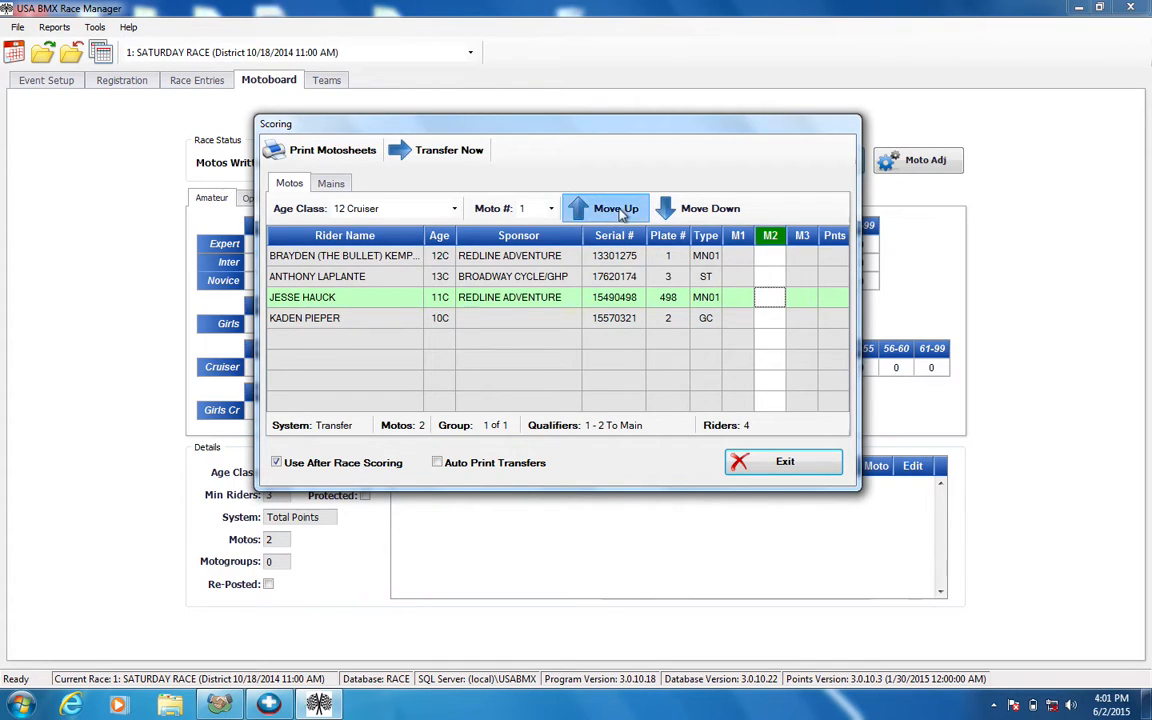
Go back to the 14 Expert moto and look at its M1, M2 and M3 score columns.
{"action": "left_click", "coordinate": [617, 209]}
{"action": "left_click", "coordinate": [618, 210]}
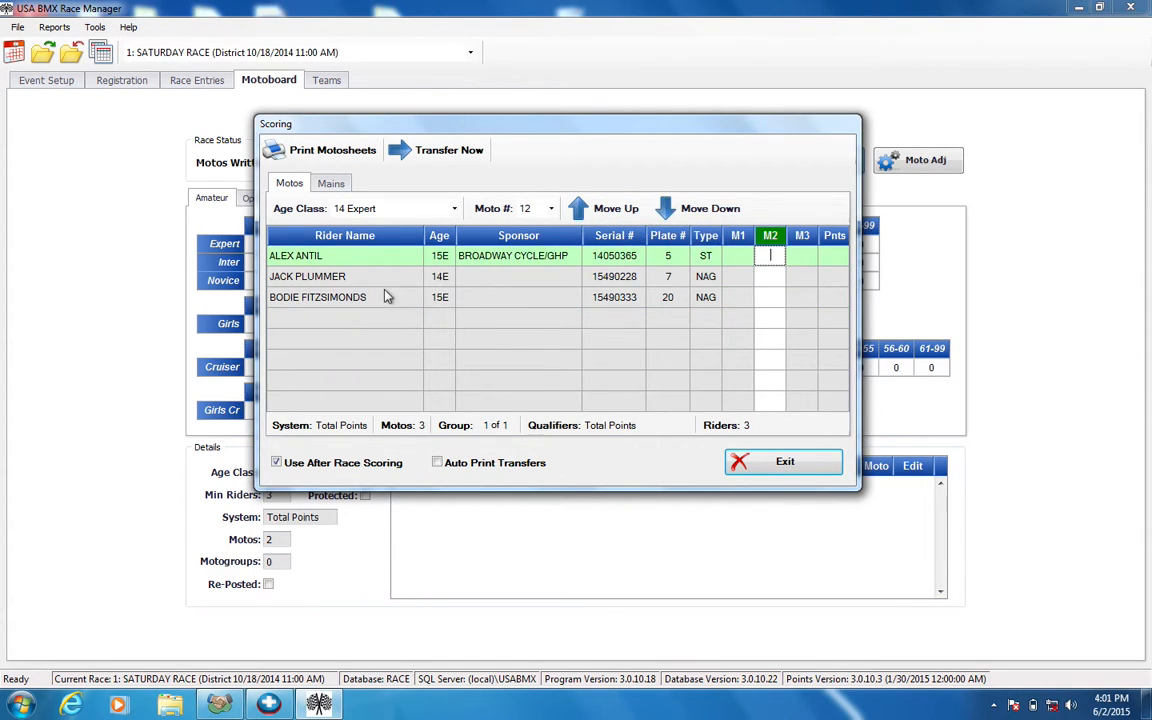
{"action": "left_click", "coordinate": [771, 279]}
{"action": "left_click", "coordinate": [801, 278]}
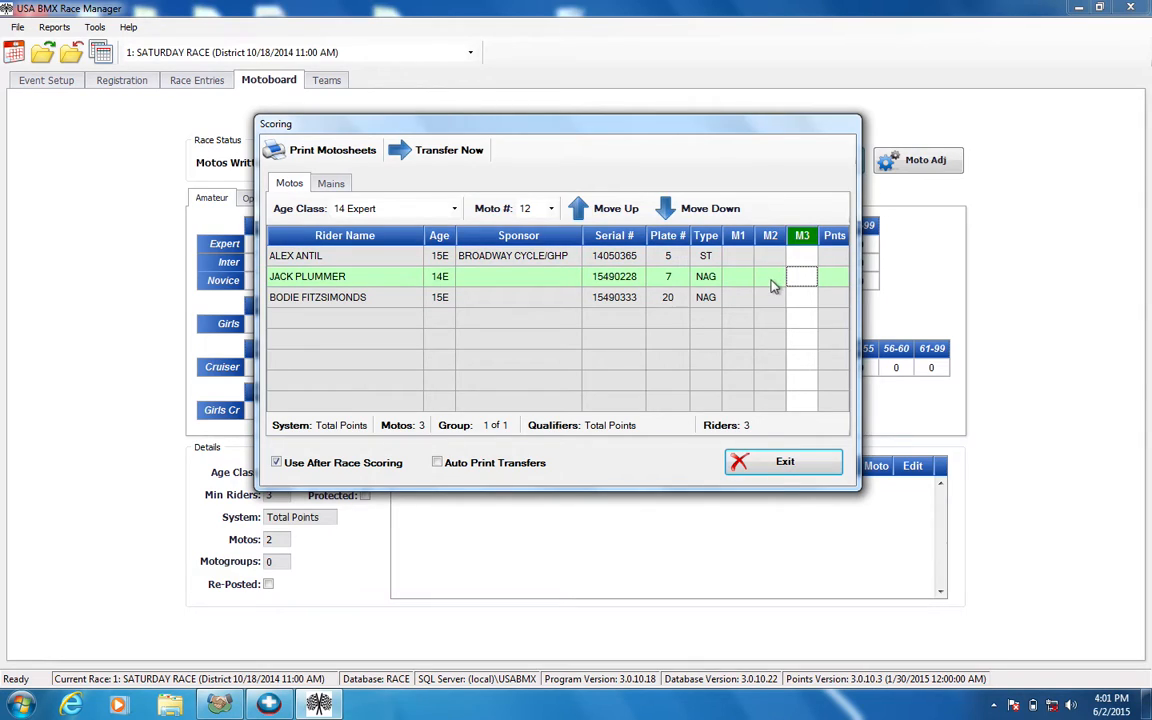
{"action": "left_click", "coordinate": [771, 282]}
{"action": "left_click", "coordinate": [738, 282]}
{"action": "left_click", "coordinate": [771, 278]}
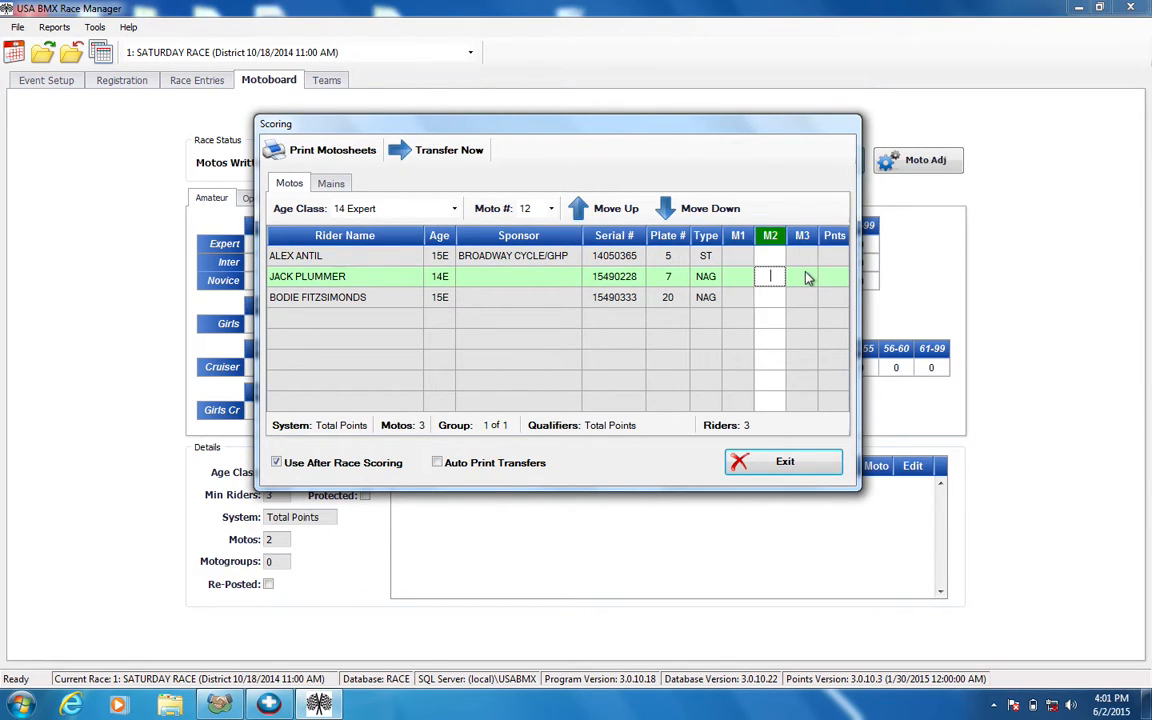
{"action": "left_click", "coordinate": [803, 276]}
{"action": "left_click", "coordinate": [738, 277]}
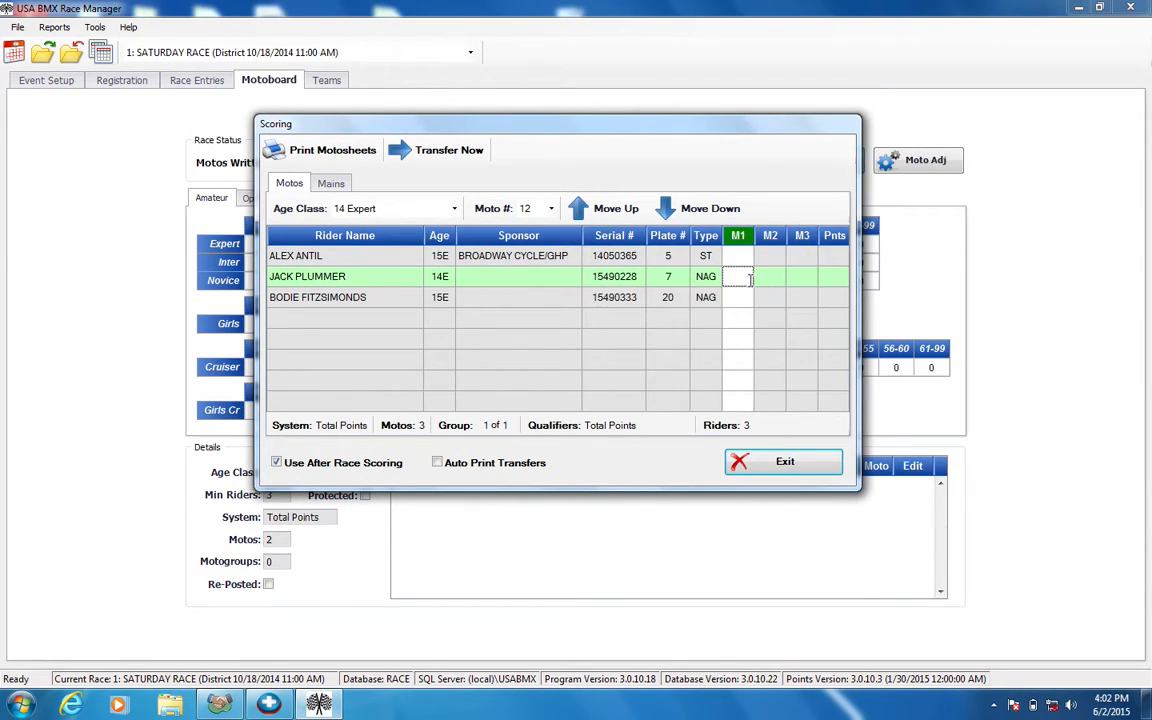
Switch scoring to the 12 Cruiser age class and select the first-listed rider's M1 cell, keeping after-race scoring enabled.
{"action": "left_click", "coordinate": [454, 209]}
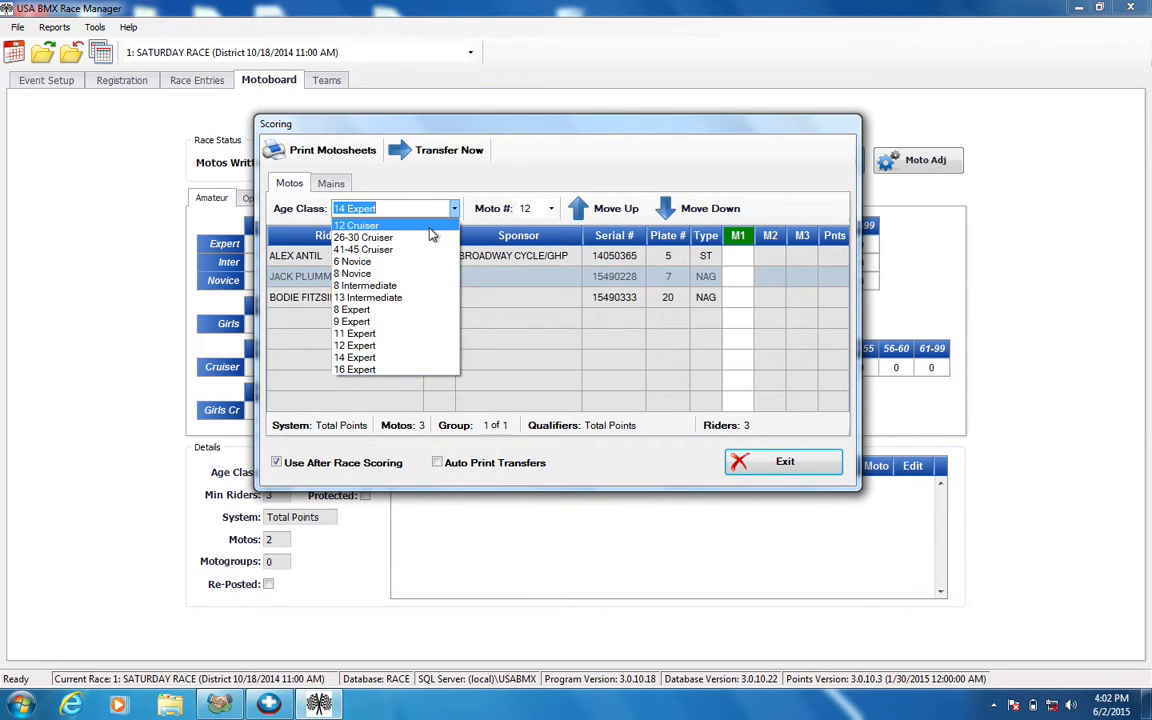
{"action": "left_click", "coordinate": [430, 228]}
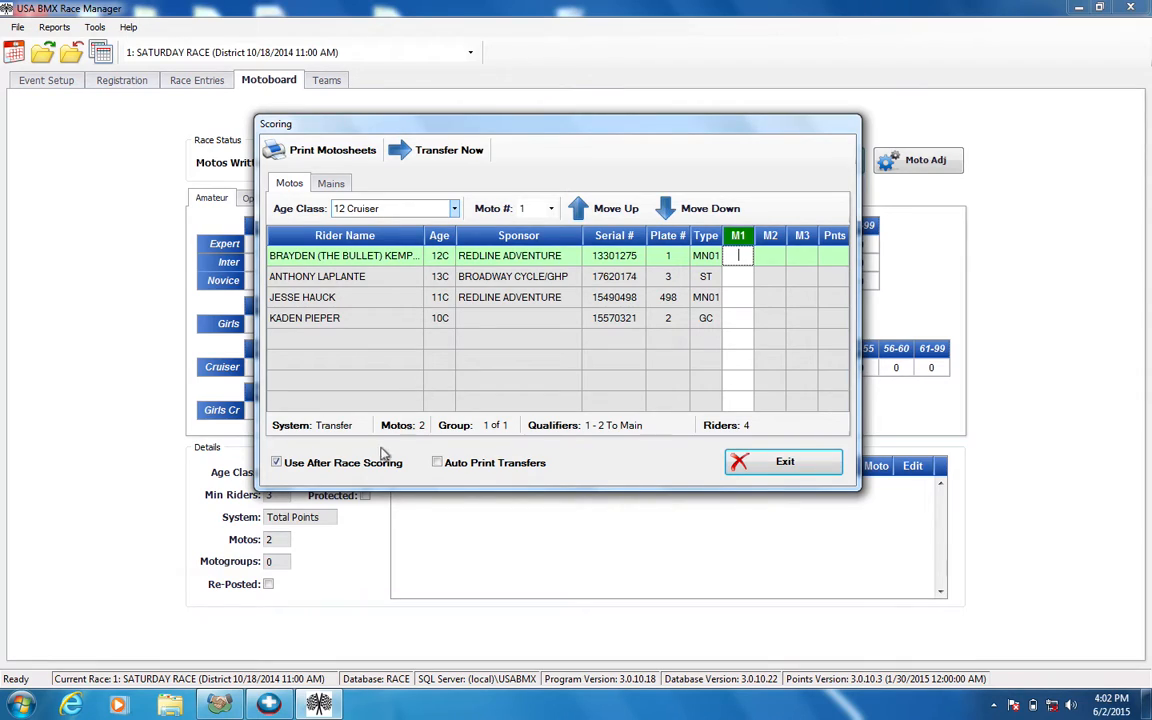
{"action": "left_click", "coordinate": [294, 466]}
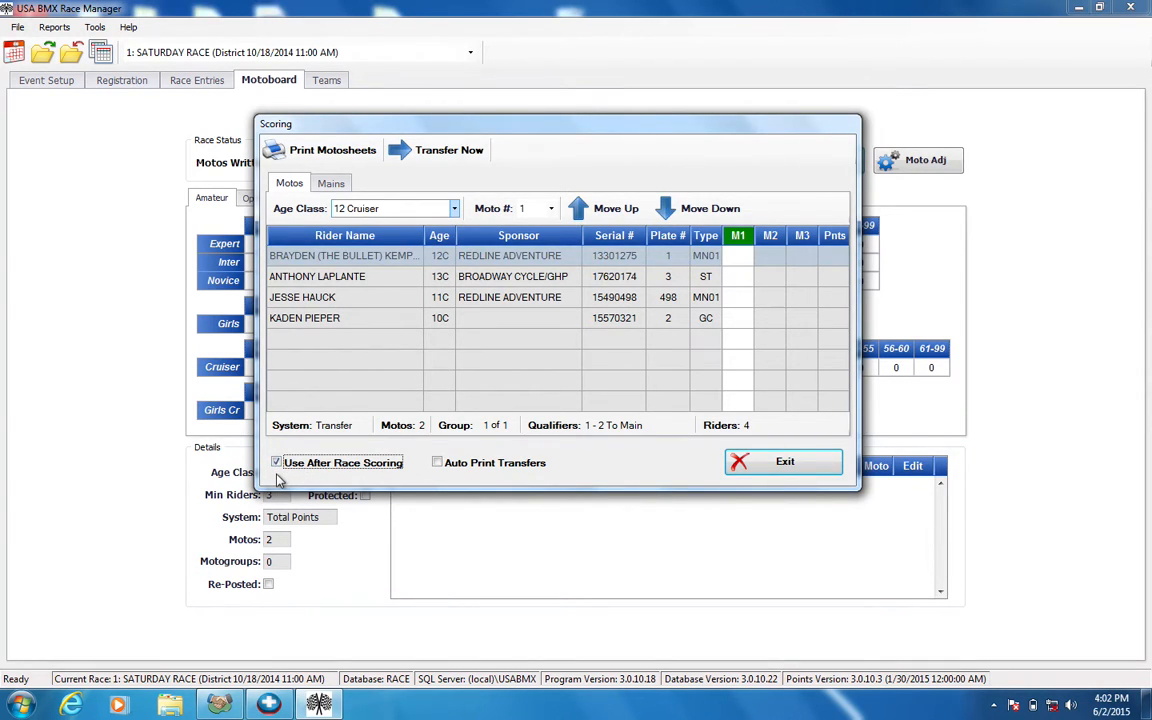
{"action": "left_click", "coordinate": [744, 258]}
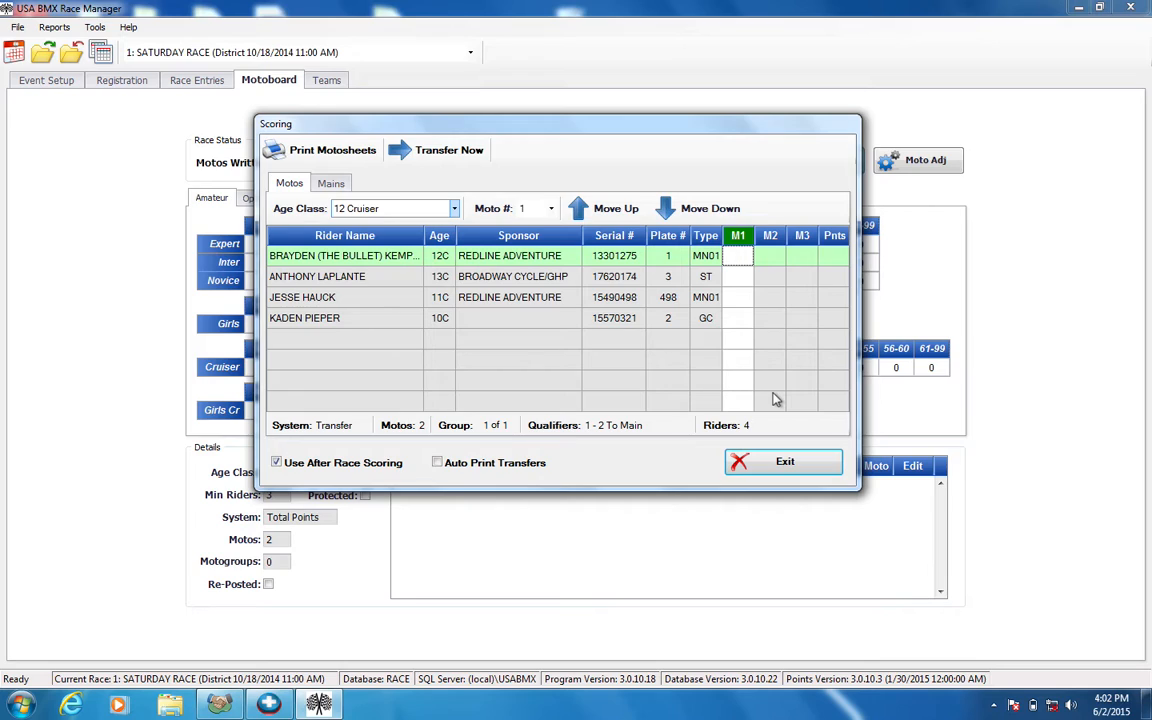
Mark the third-listed 12 Cruiser rider with an X in M1.
{"action": "key", "text": "Down"}
{"action": "key", "text": "Down"}
{"action": "key", "text": "Down"}
{"action": "key", "text": "Up"}
{"action": "key", "text": "Up"}
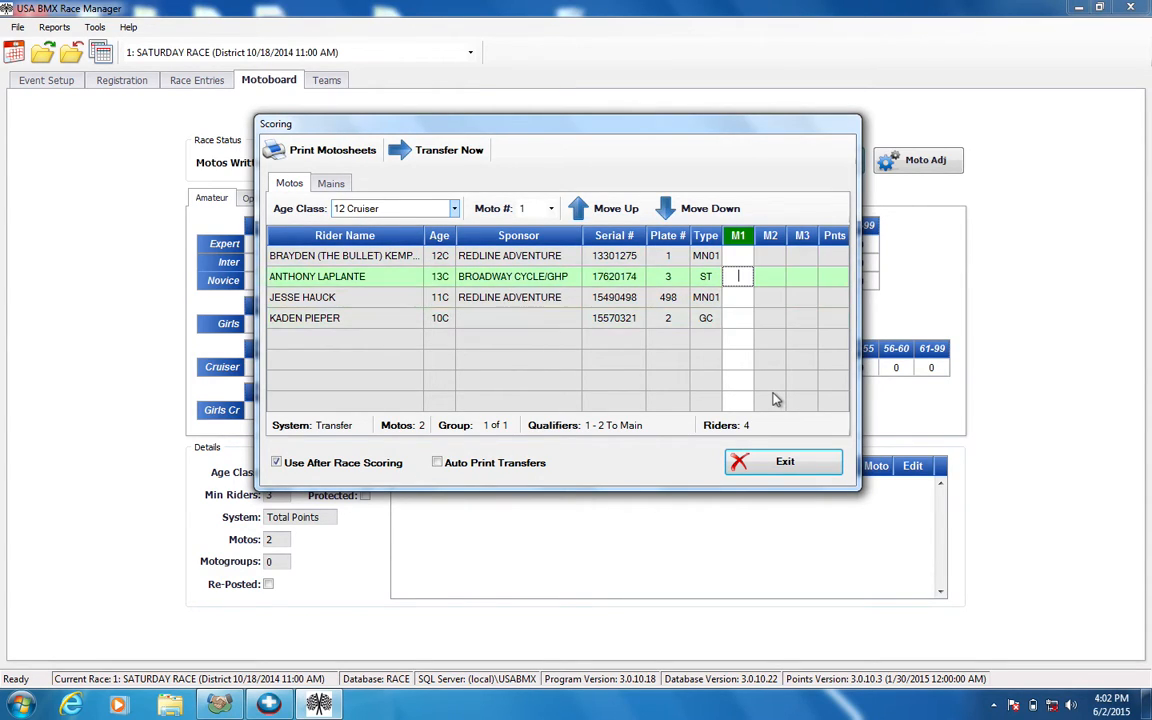
{"action": "key", "text": "Up"}
{"action": "key", "text": "Down"}
{"action": "key", "text": "Down"}
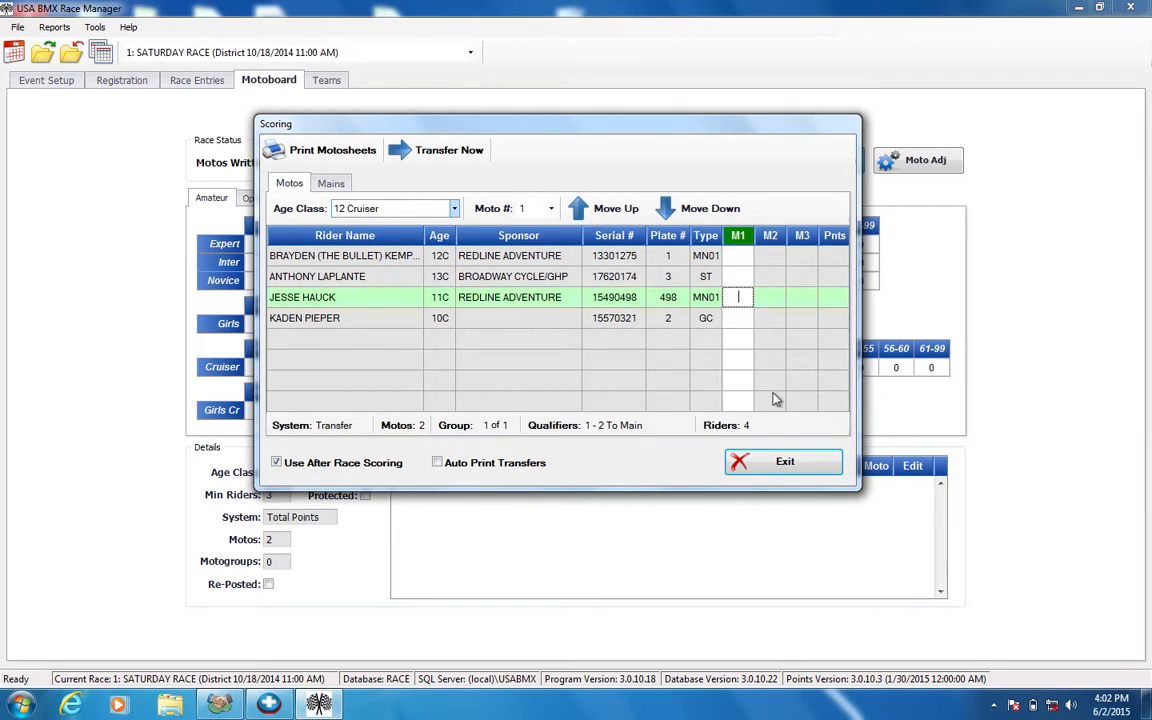
{"action": "type", "text": "X"}
{"action": "key", "text": "Tab"}
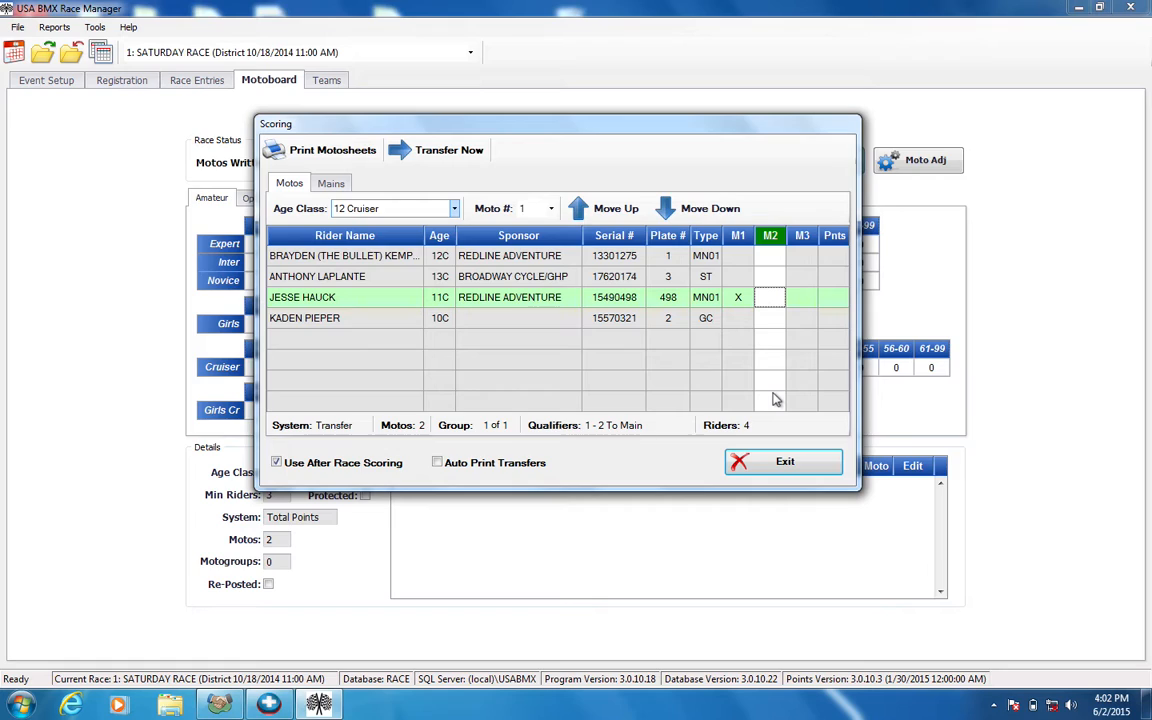
Mark the first-listed 12 Cruiser rider with an X in M2 and advance to the 26-30 Cruiser moto.
{"action": "key", "text": "Up"}
{"action": "key", "text": "Up"}
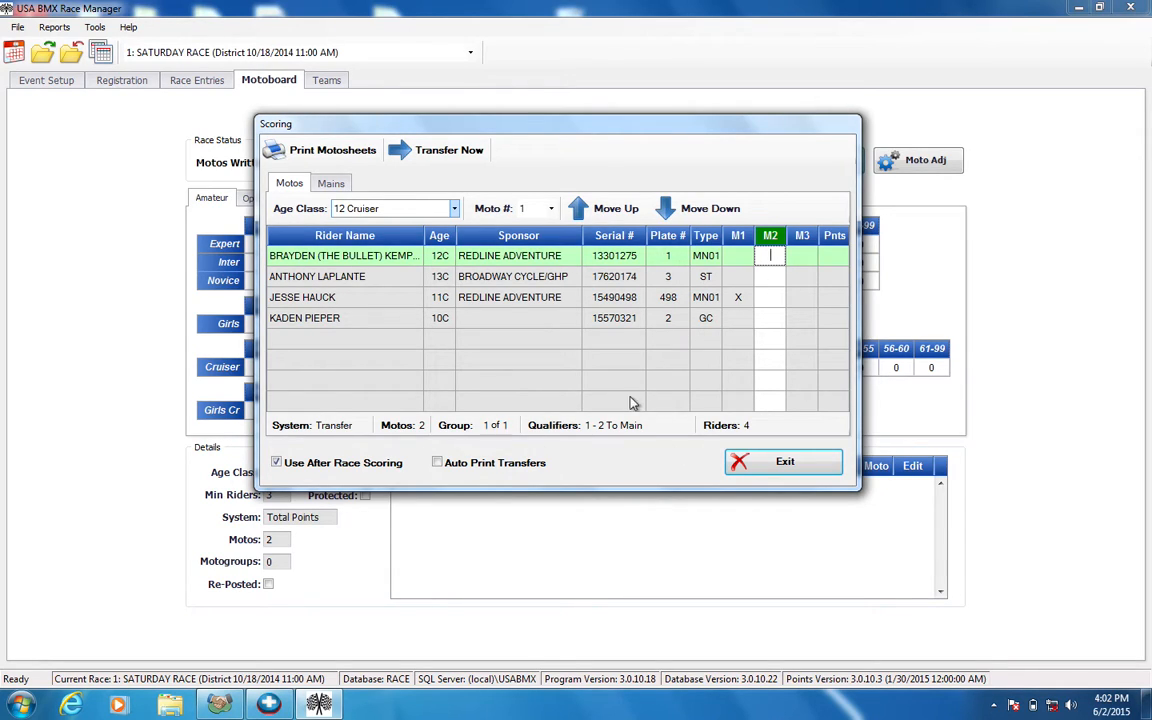
{"action": "type", "text": "X"}
{"action": "key", "text": "Return"}
{"action": "key", "text": "Down"}
{"action": "key", "text": "Down"}
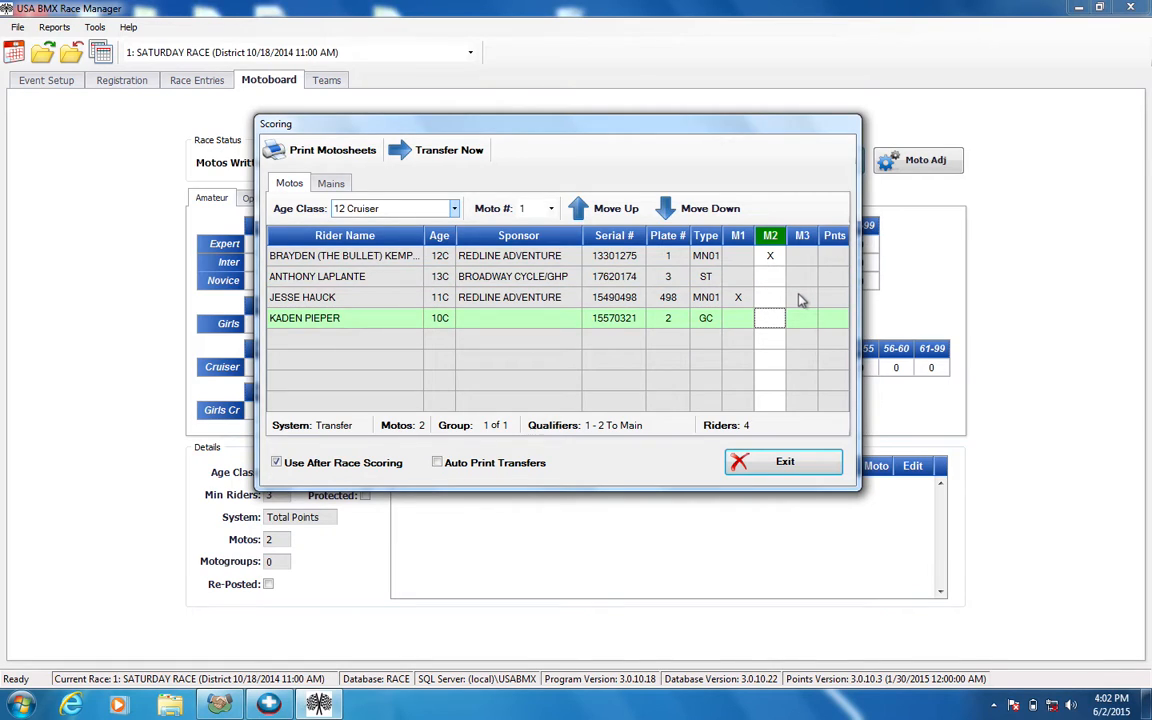
{"action": "key", "text": "Down"}
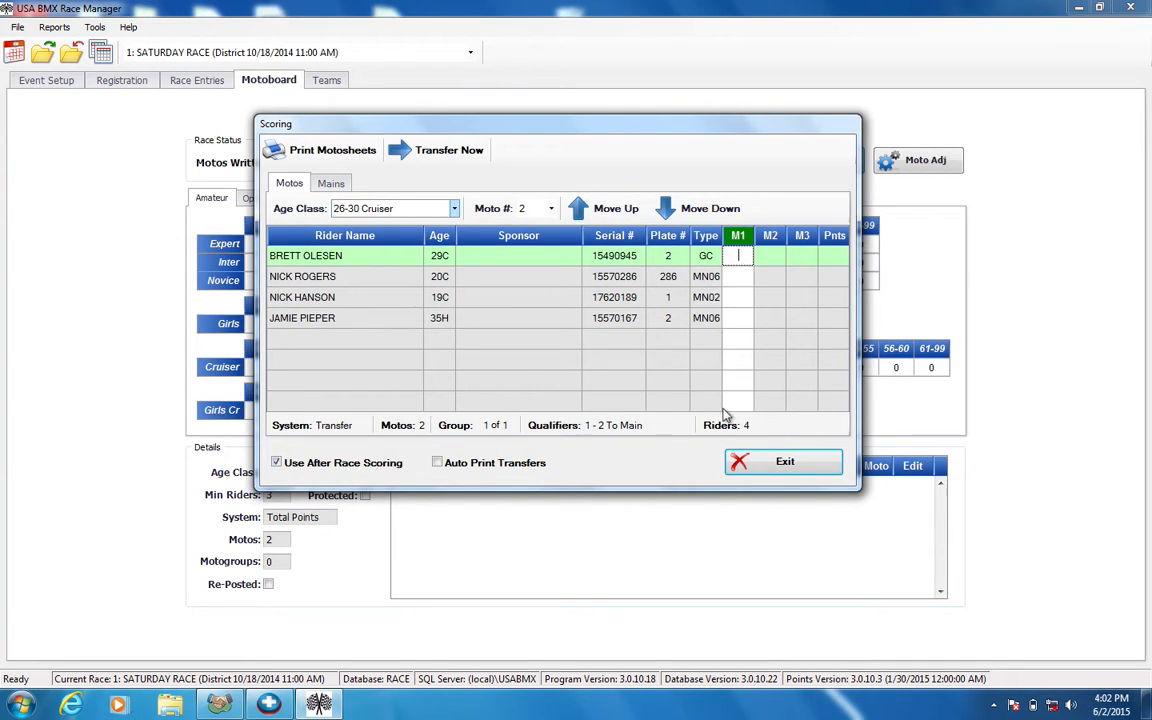
Record the 26-30 Cruiser transfers with X marks, starting with the second-listed rider in M1, and advance to 41-45 Cruiser.
{"action": "key", "text": "Down"}
{"action": "type", "text": "X"}
{"action": "key", "text": "Right"}
{"action": "key", "text": "Down"}
{"action": "type", "text": "X"}
{"action": "key", "text": "Down"}
{"action": "type", "text": "X"}
{"action": "key", "text": "Page_Down"}
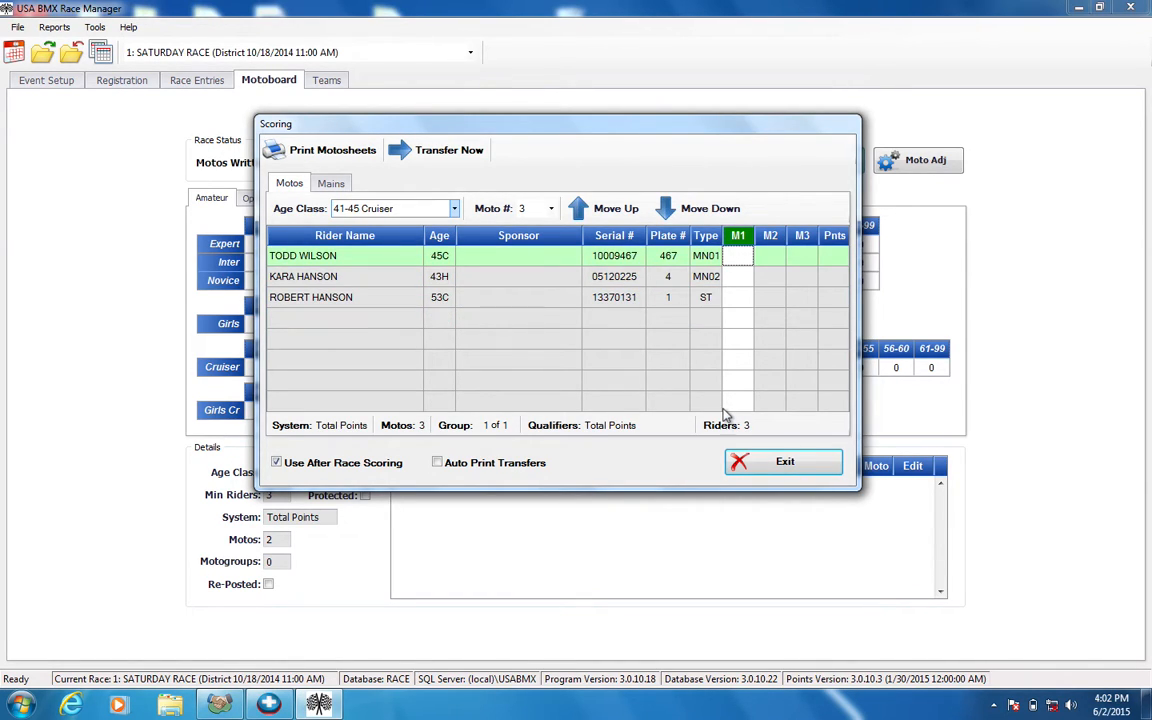
Score the 41-45 Cruiser riders 1, 2, 3 in listed order for each of M1, M2 and M3.
{"action": "type", "text": "123123"}
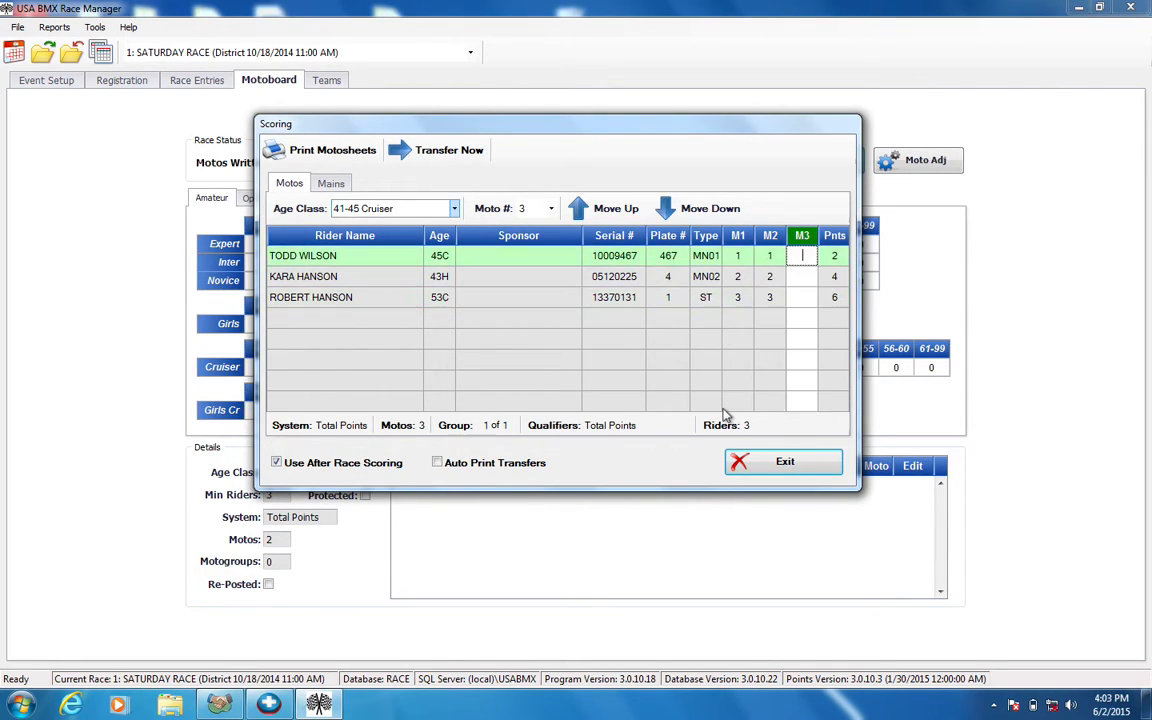
{"action": "type", "text": "123"}
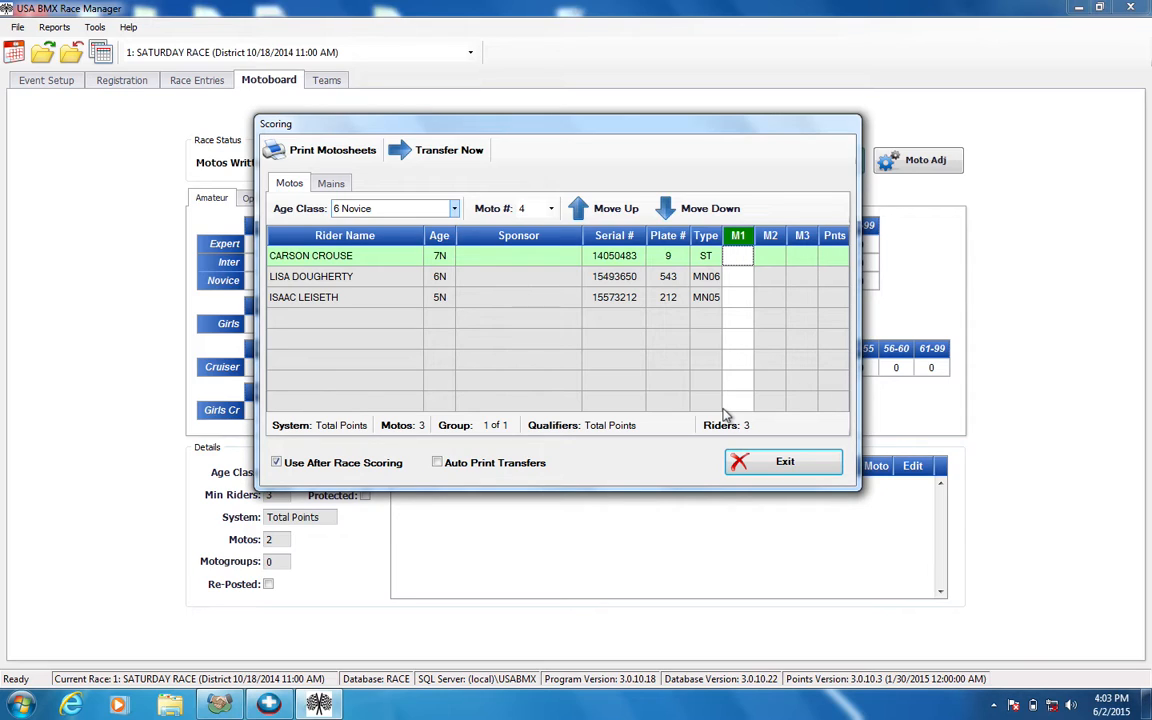
Score the 6 Novice riders in listed order: M1 as 3, 2, 1, M2 as 2, 1, 3 and M3 as 1, 2, 3.
{"action": "type", "text": "3212131"}
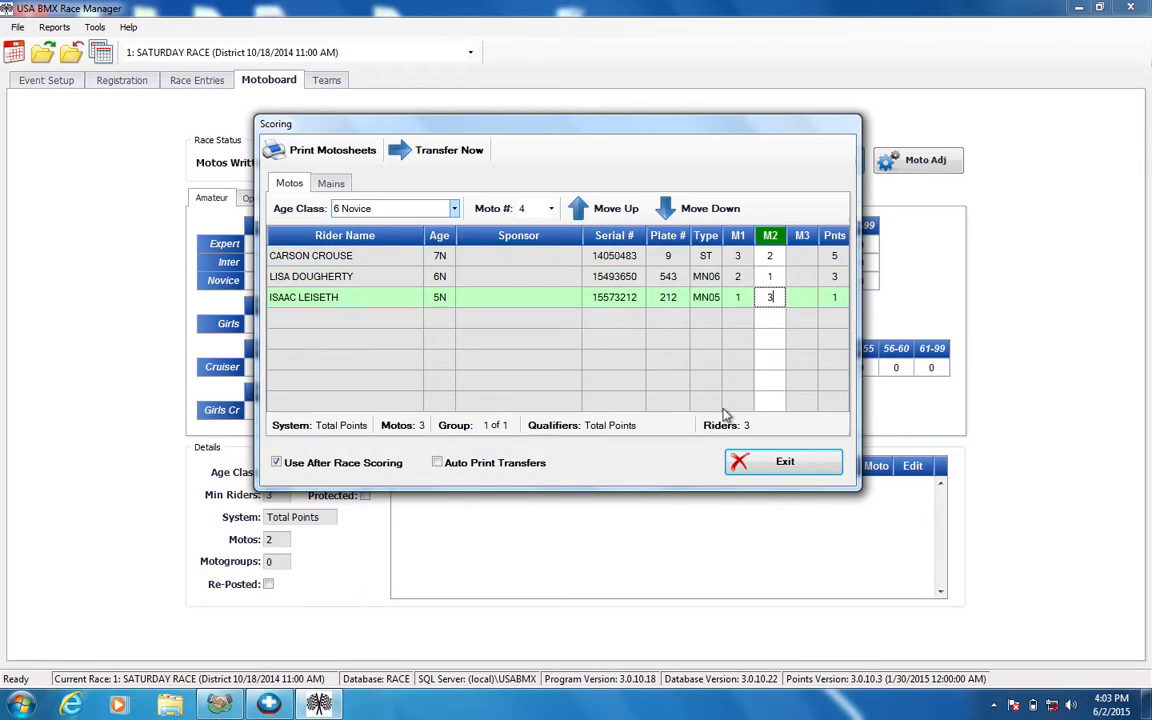
{"action": "type", "text": "2"}
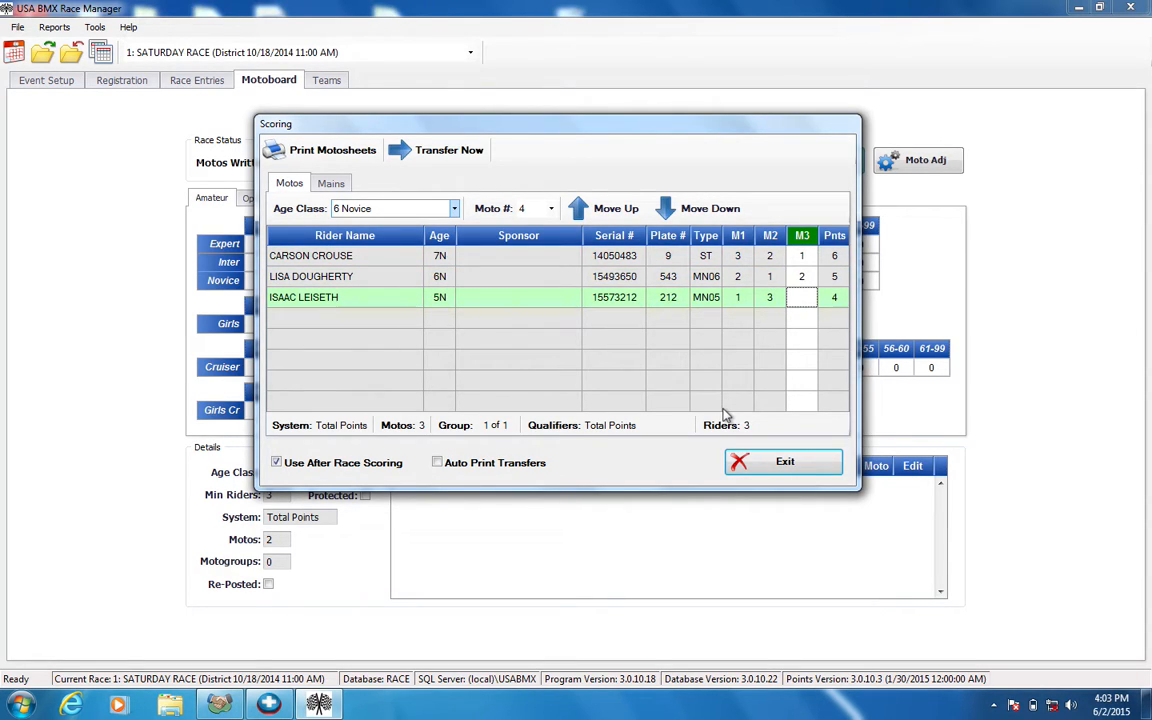
{"action": "type", "text": "3"}
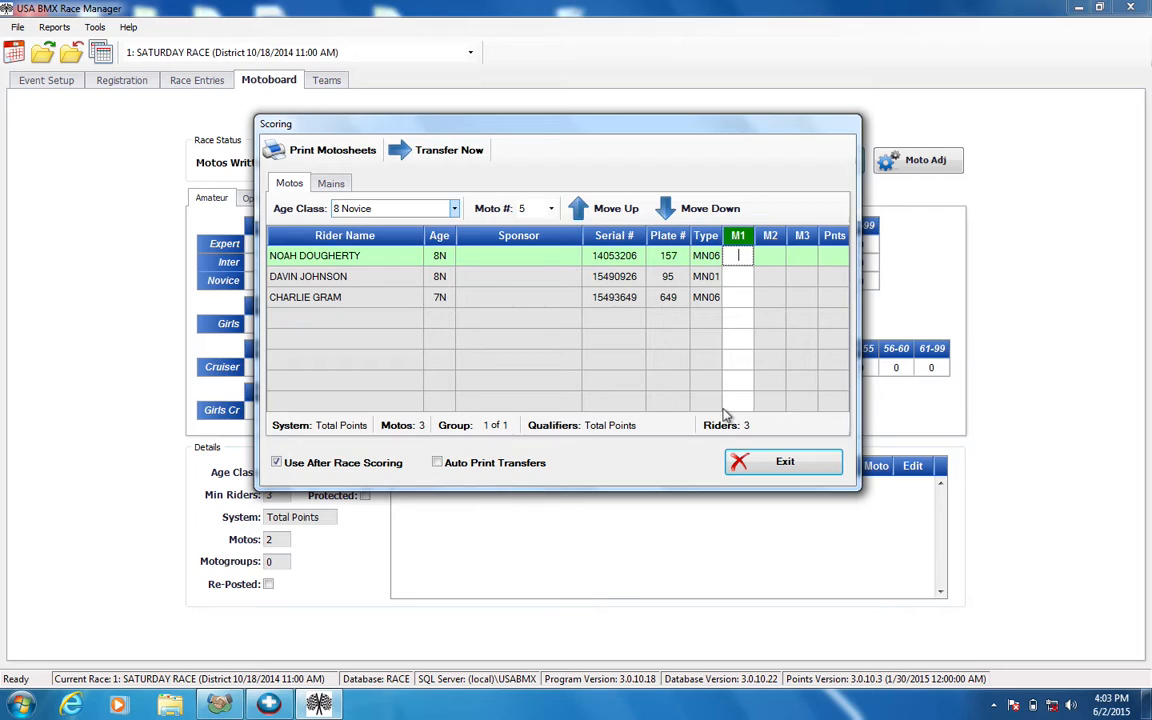
Score the 8 Novice riders in listed order: M1 as 2, 1, 3, and both M2 and M3 as 1, 2, 3.
{"action": "type", "text": "2"}
{"action": "type", "text": "1"}
{"action": "type", "text": "3"}
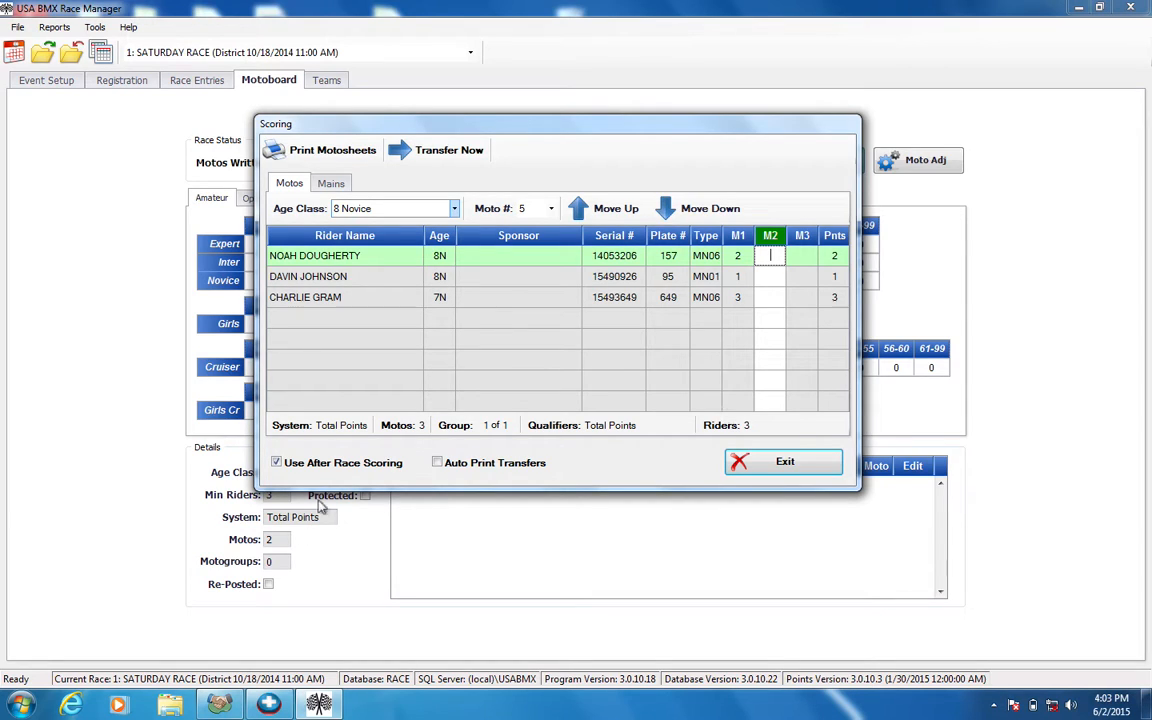
{"action": "type", "text": "123123"}
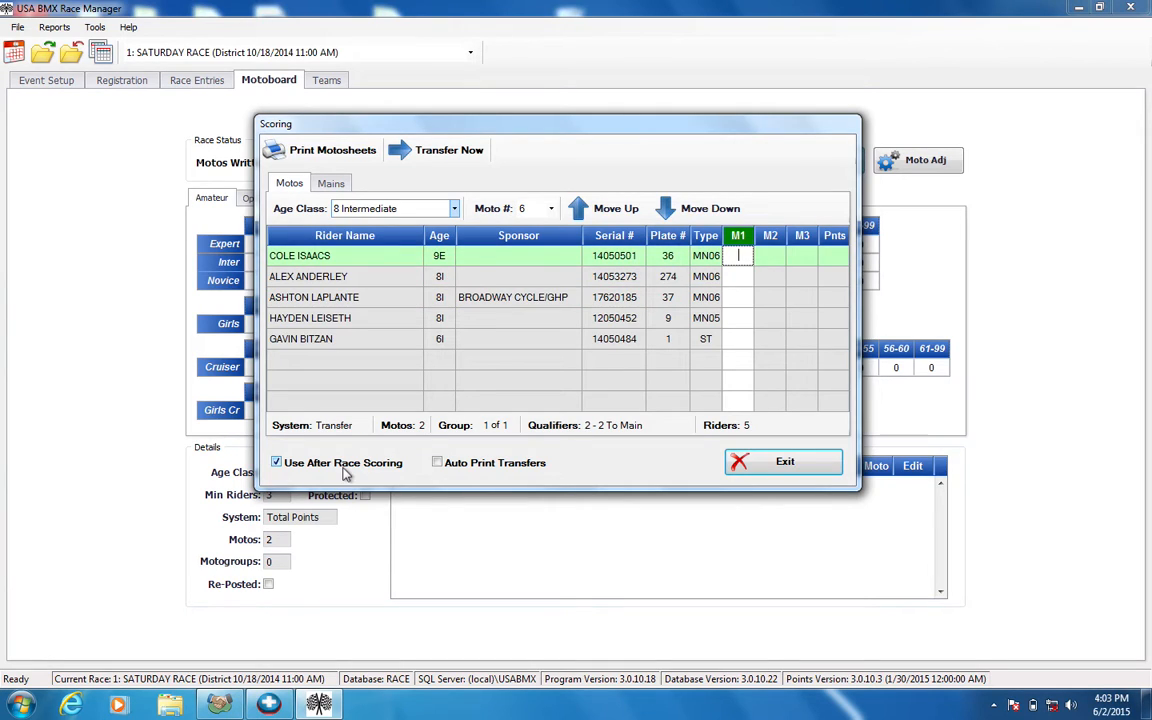
Mark the 8 Intermediate transfers with two X's per round, and score 13 Intermediate and 8 Expert 1, 2, 3 in all three rounds.
{"action": "type", "text": "XX"}
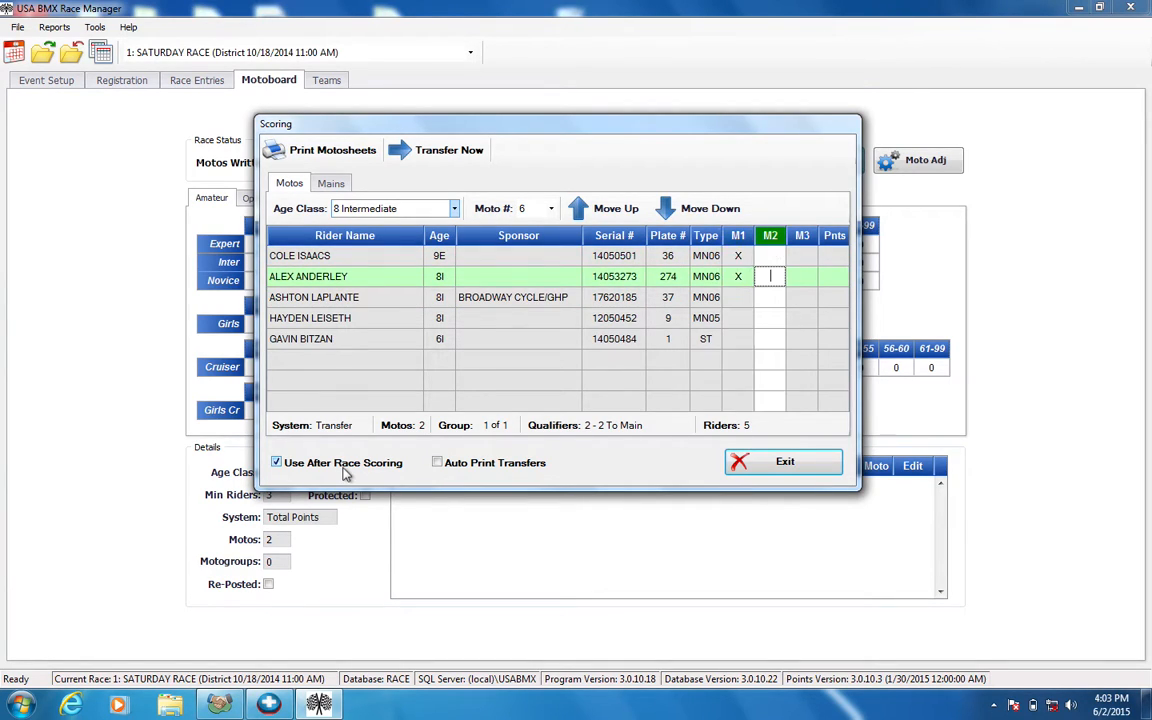
{"action": "type", "text": "XX123123123123123123"}
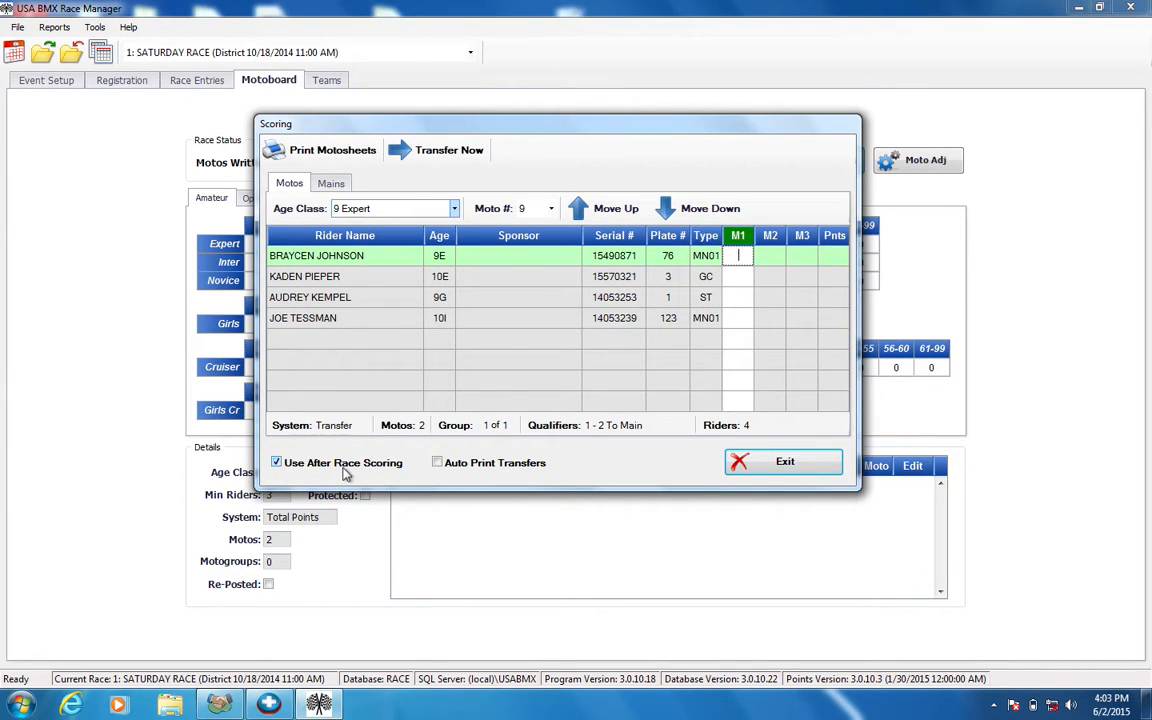
Mark the 9 Expert transfers with X: the second listed rider in M1, and the third and fourth in M2.
{"action": "key", "text": "Down"}
{"action": "type", "text": "X"}
{"action": "key", "text": "Right"}
{"action": "key", "text": "Down"}
{"action": "type", "text": "X"}
{"action": "key", "text": "Down"}
{"action": "key", "text": "Return"}
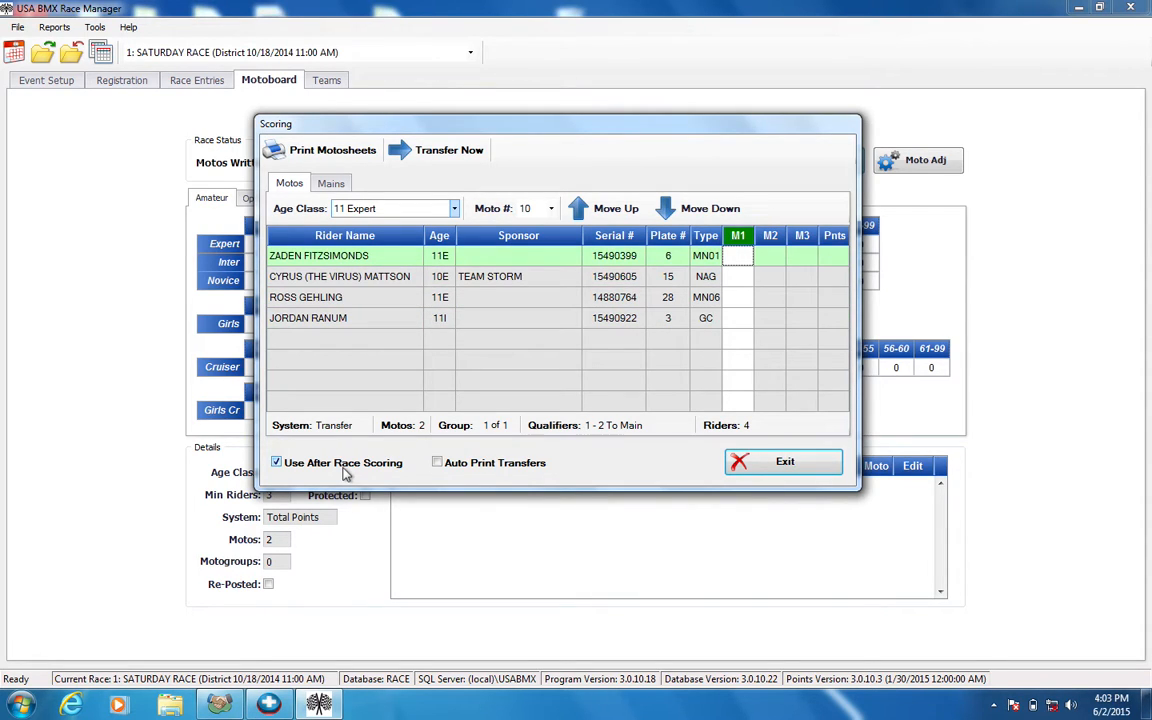
Mark 11 Expert's first listed rider with X in M1 and the next two in M2, and score 12 and 14 Expert 1, 2, 3 in every round.
{"action": "type", "text": "X"}
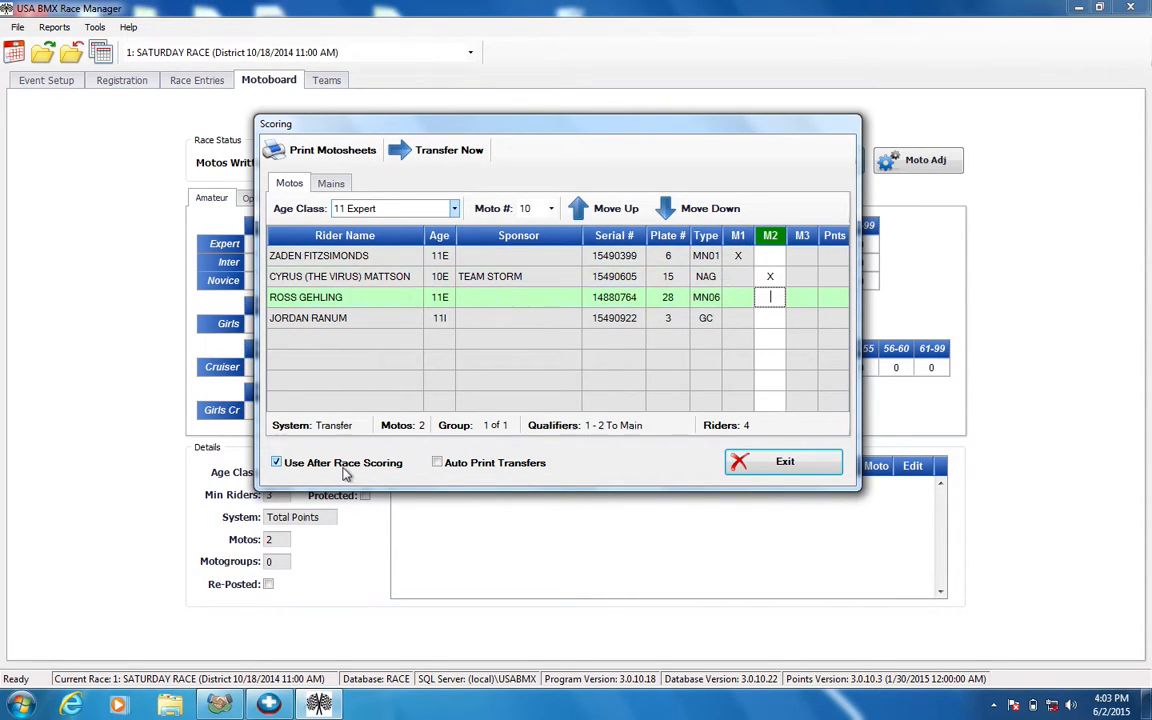
{"action": "type", "text": "XX12312"}
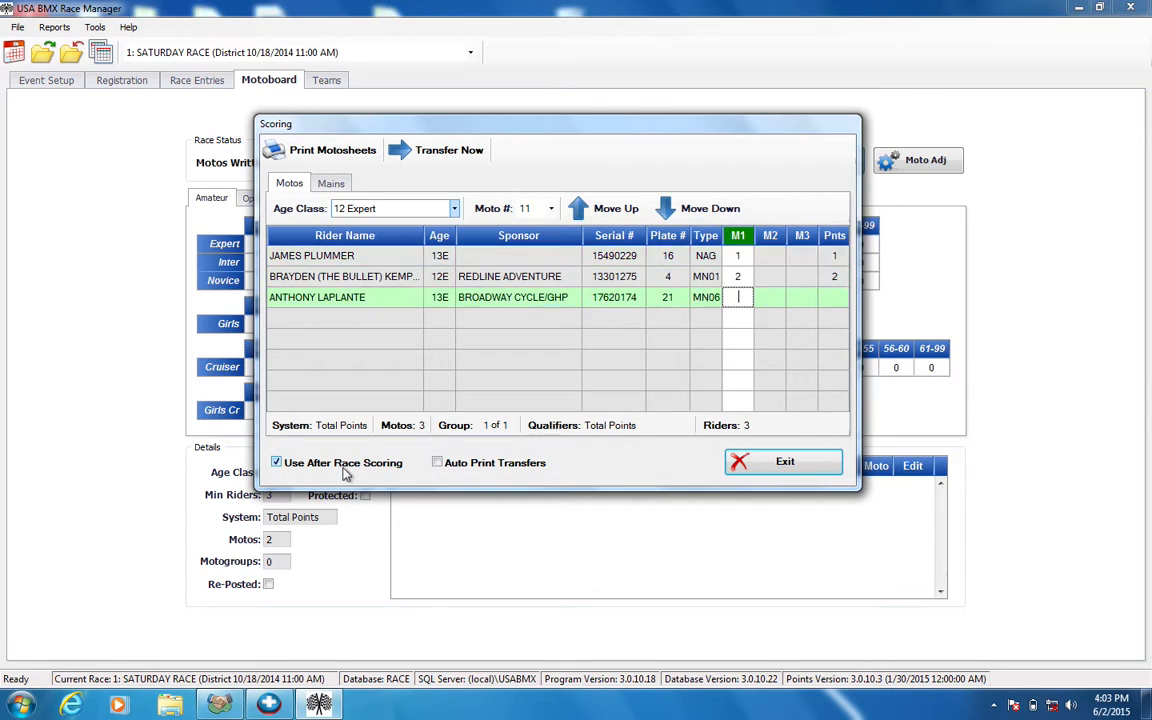
{"action": "type", "text": "3"}
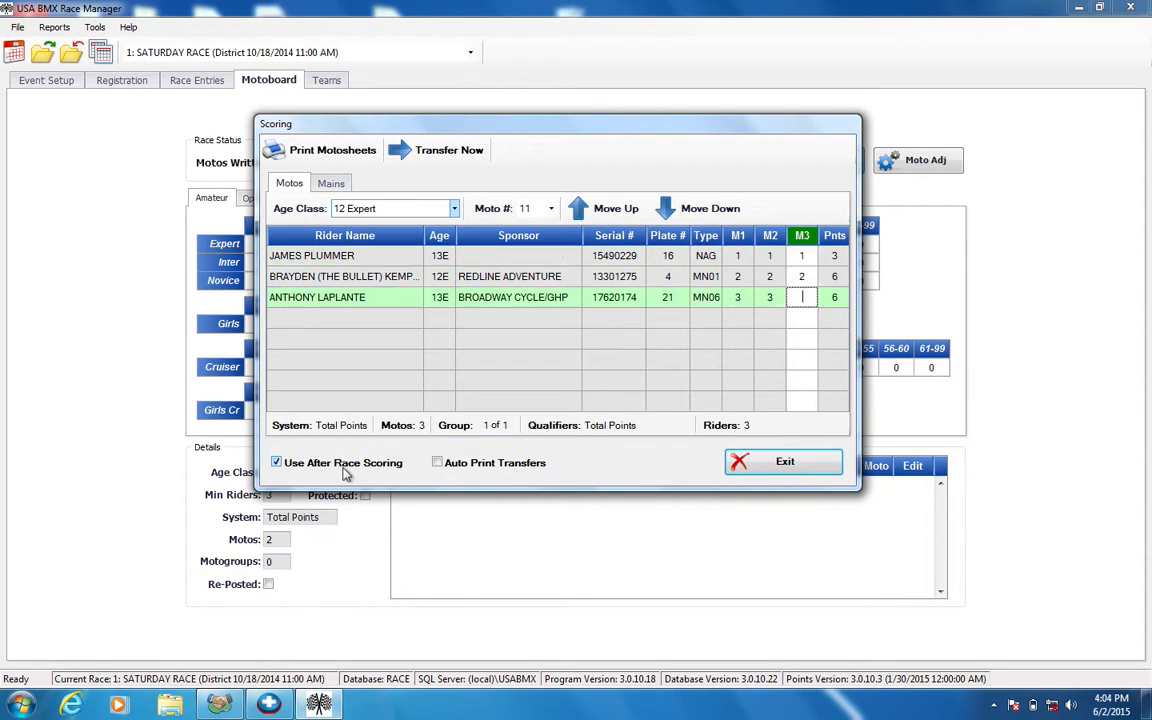
{"action": "type", "text": "12312"}
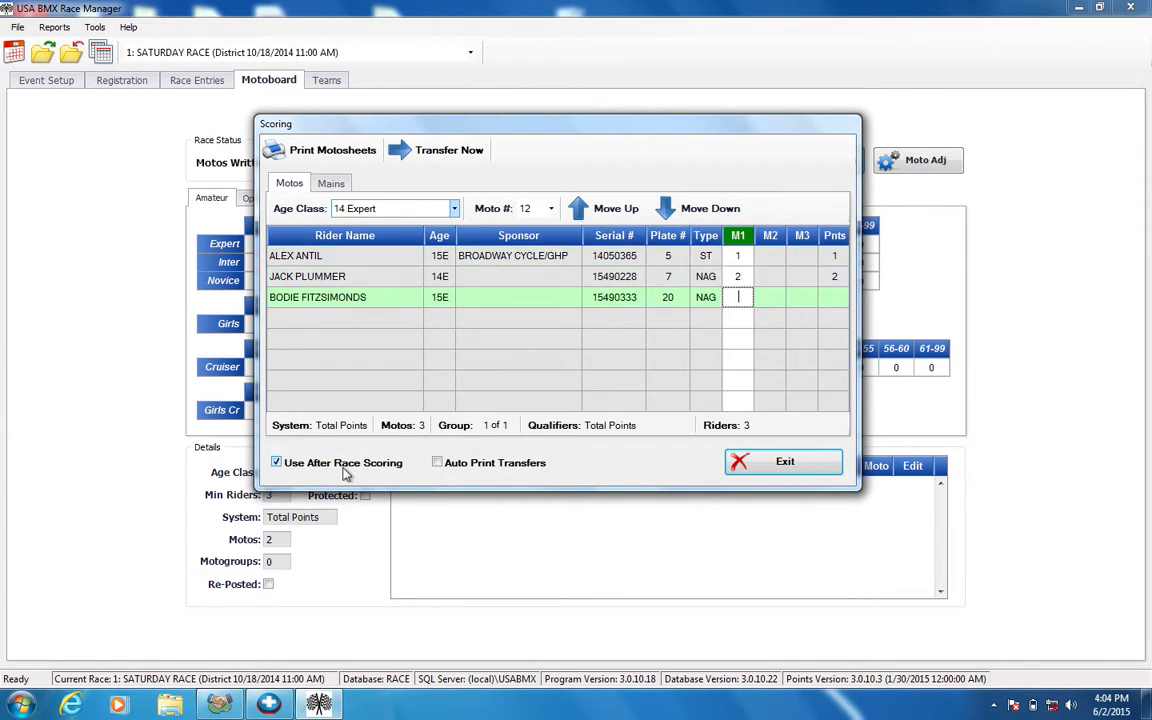
{"action": "type", "text": "3123"}
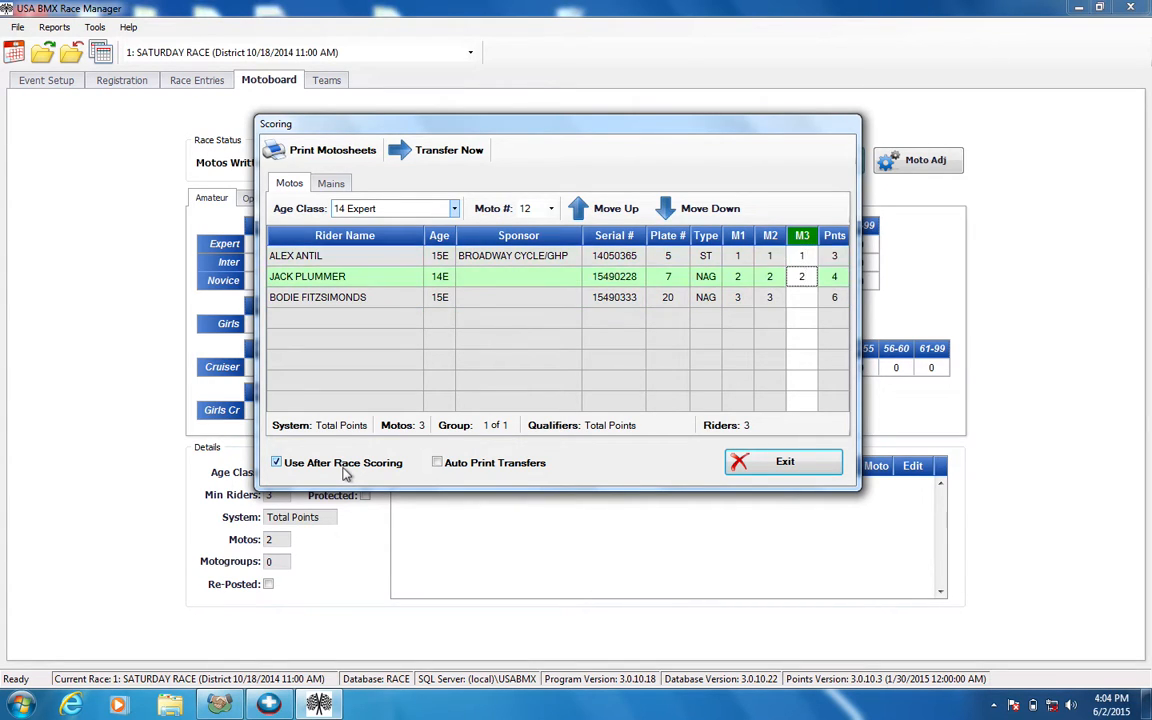
{"action": "key", "text": "super"}
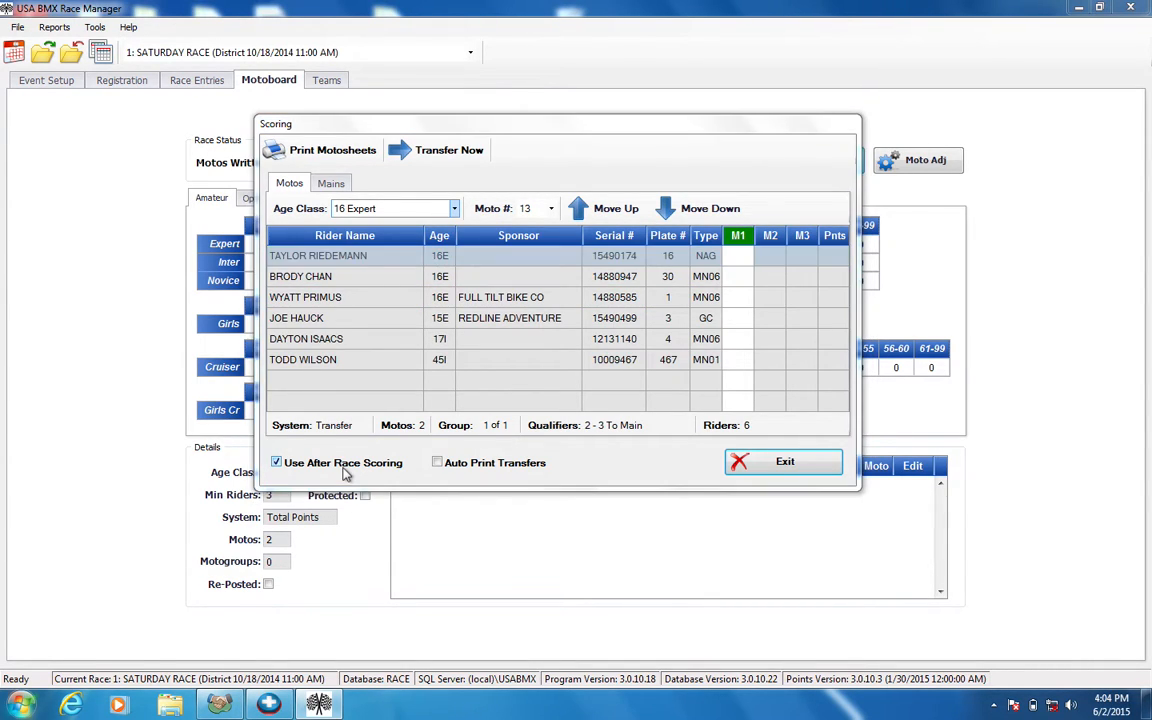
{"action": "type", "text": "x"}
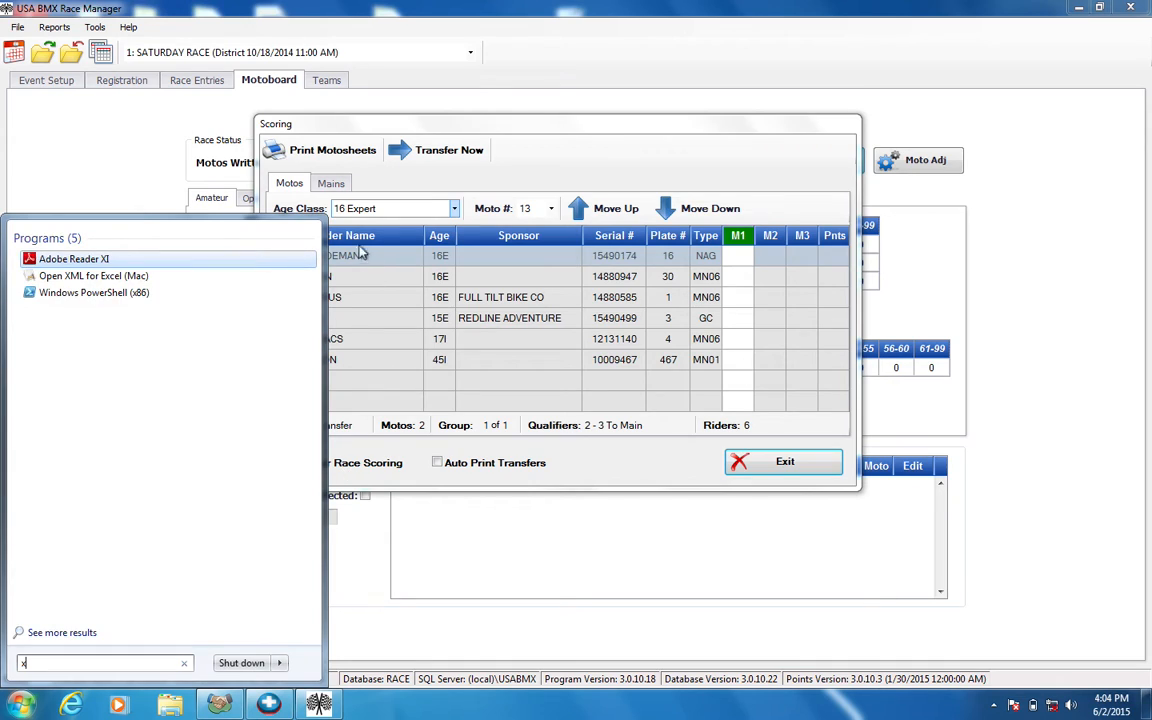
{"action": "key", "text": "Escape"}
Mark the 16 Expert transfers with X: the first and third listed riders in M1, and the fourth, fifth and sixth in M2.
{"action": "left_click", "coordinate": [741, 276]}
{"action": "left_click", "coordinate": [742, 256]}
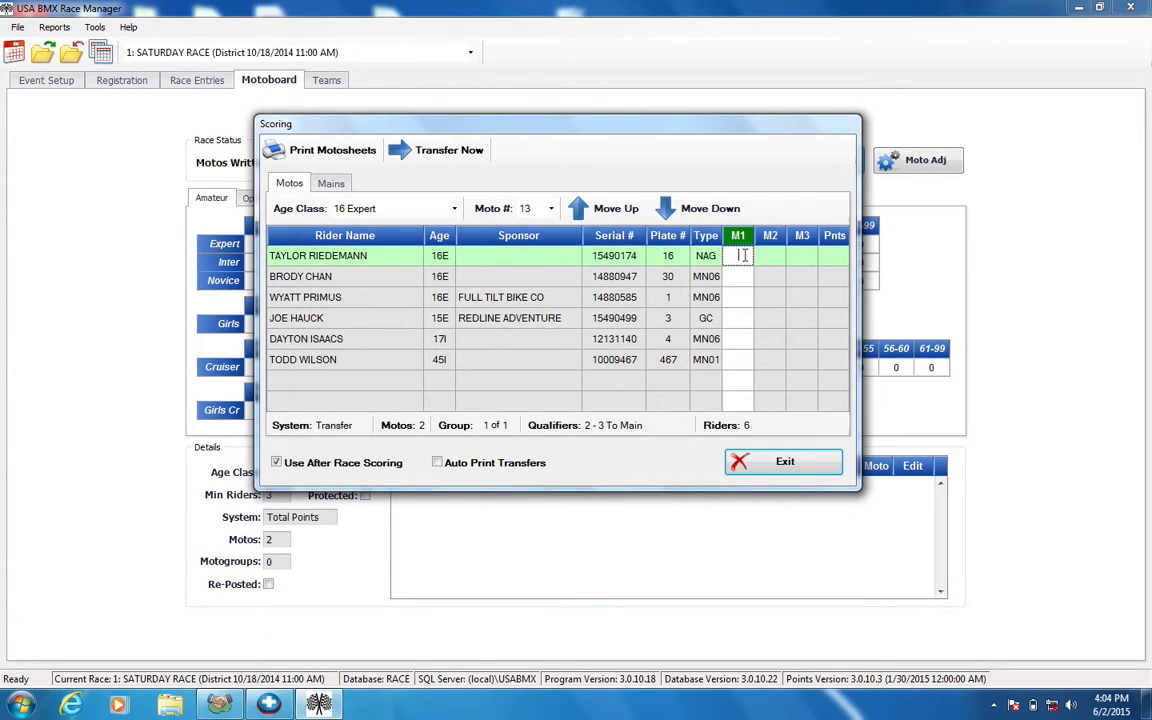
{"action": "type", "text": "x"}
{"action": "key", "text": "Down"}
{"action": "key", "text": "Down"}
{"action": "type", "text": "x"}
{"action": "key", "text": "Down"}
{"action": "type", "text": "x"}
{"action": "key", "text": "Down"}
{"action": "type", "text": "x"}
{"action": "key", "text": "Down"}
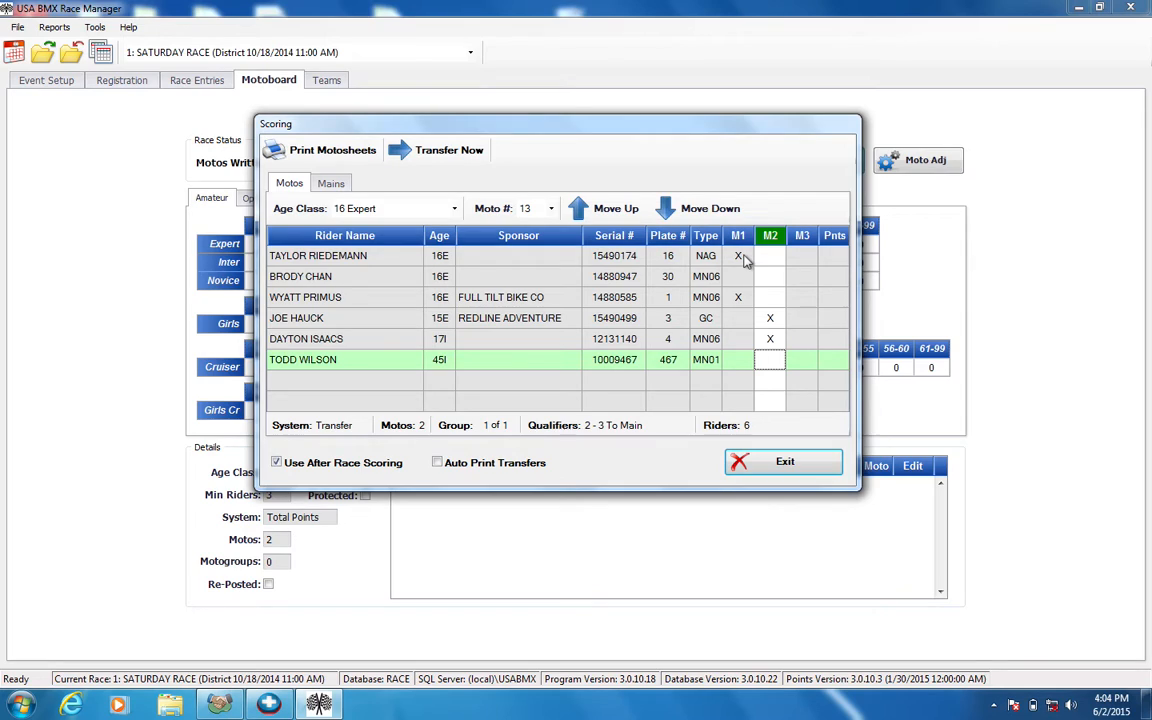
{"action": "type", "text": "x"}
{"action": "key", "text": "Down"}
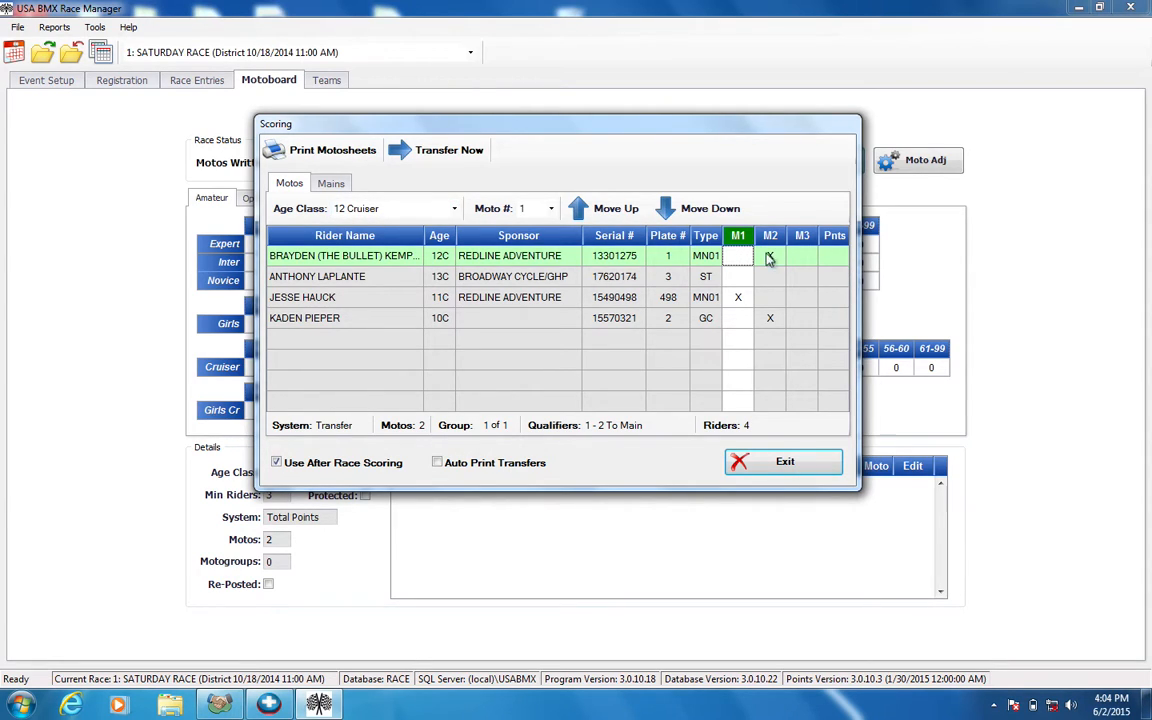
Check the 12 Cruiser transfers against the main's lineup, and score that main 1, 2, 3 in listed order.
{"action": "left_click", "coordinate": [330, 184]}
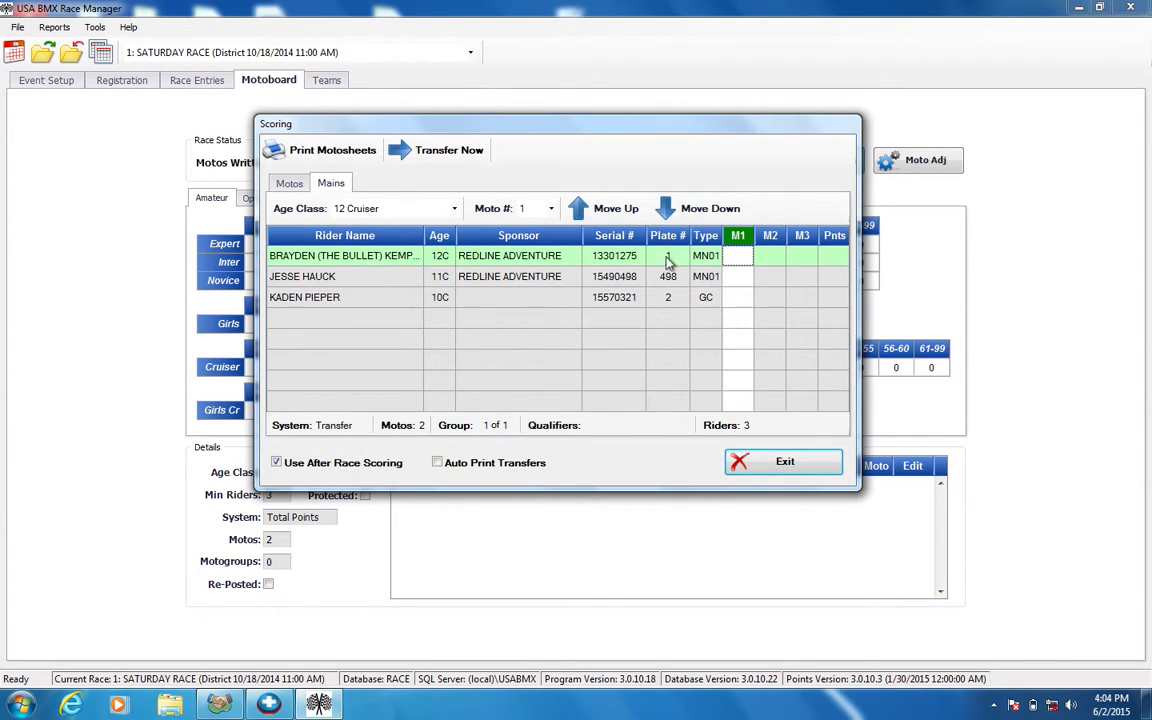
{"action": "left_click", "coordinate": [289, 184]}
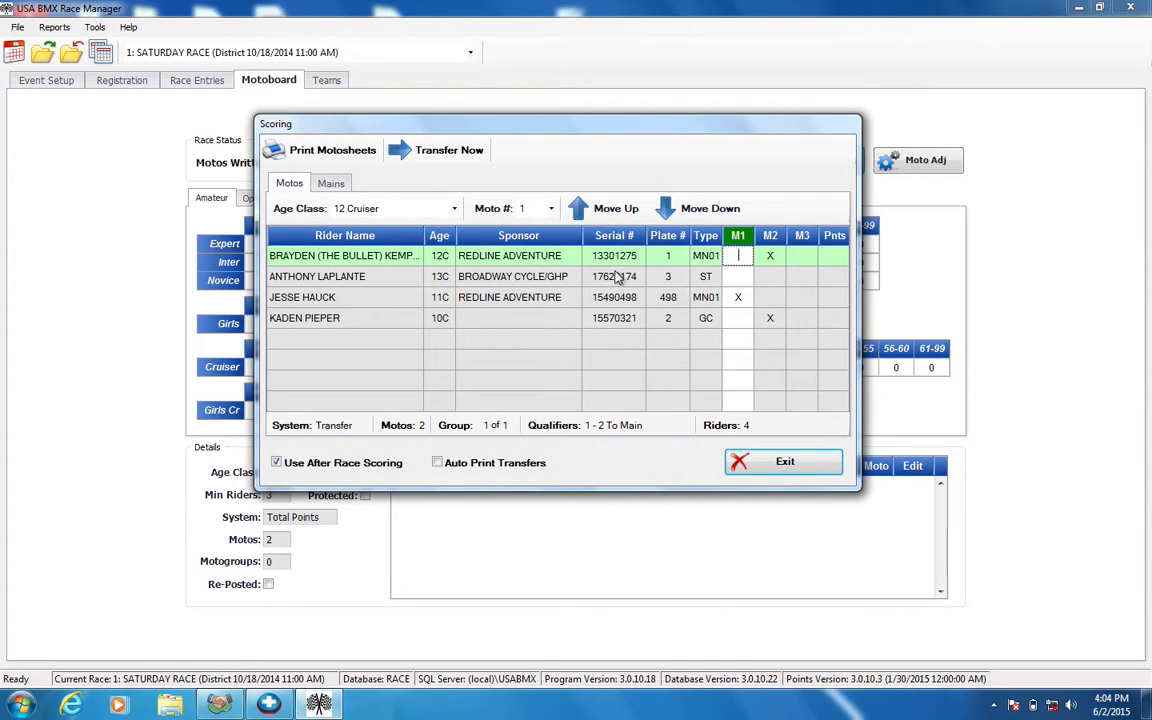
{"action": "left_click", "coordinate": [330, 184]}
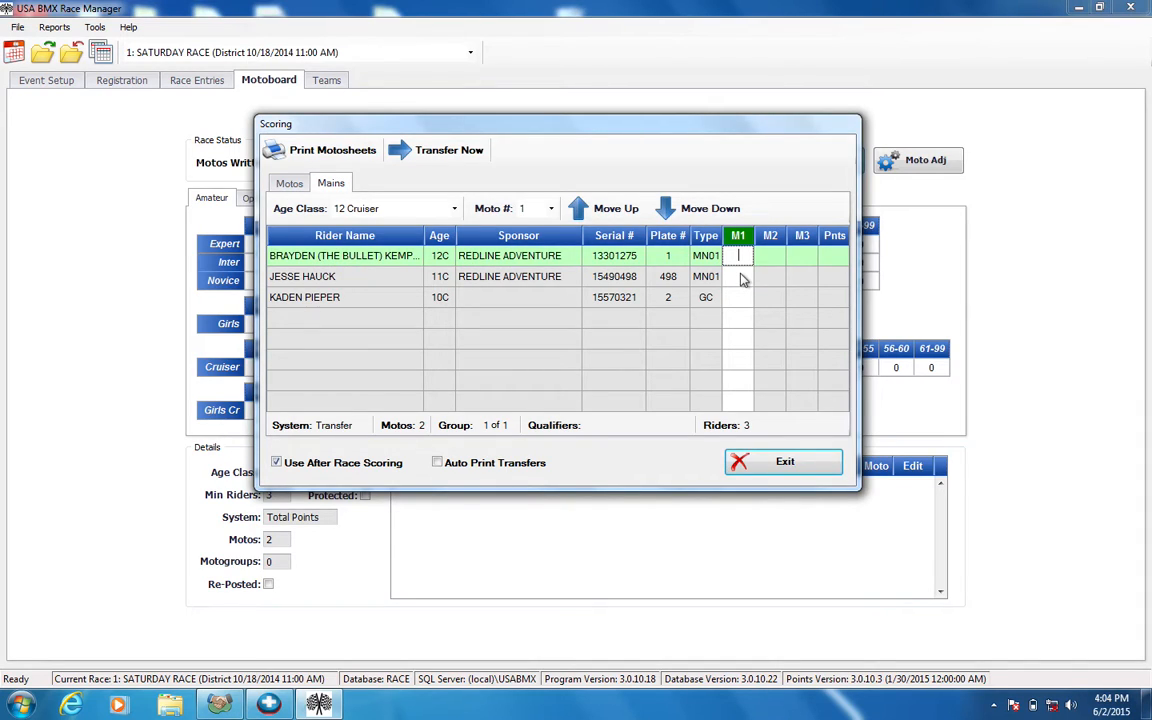
{"action": "type", "text": "1"}
{"action": "key", "text": "Return"}
{"action": "type", "text": "2"}
{"action": "key", "text": "Return"}
{"action": "type", "text": "3"}
{"action": "key", "text": "Return"}
Score the main for moto number 2 as 1, 2, 3 in listed order.
{"action": "type", "text": "1"}
{"action": "key", "text": "Return"}
{"action": "type", "text": "2"}
{"action": "key", "text": "Return"}
{"action": "type", "text": "3"}
{"action": "key", "text": "Return"}
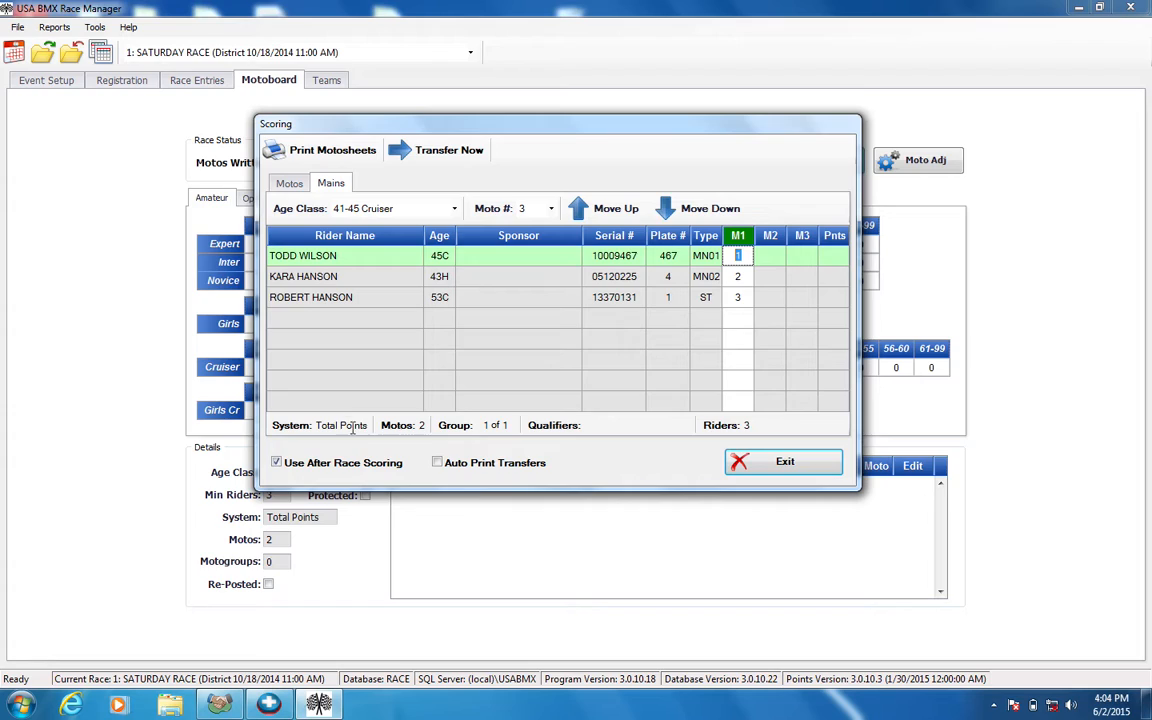
Compare the moto scores and total points with the main placings for the 41-45 Cruiser and 6 Novice classes.
{"action": "left_click", "coordinate": [292, 186]}
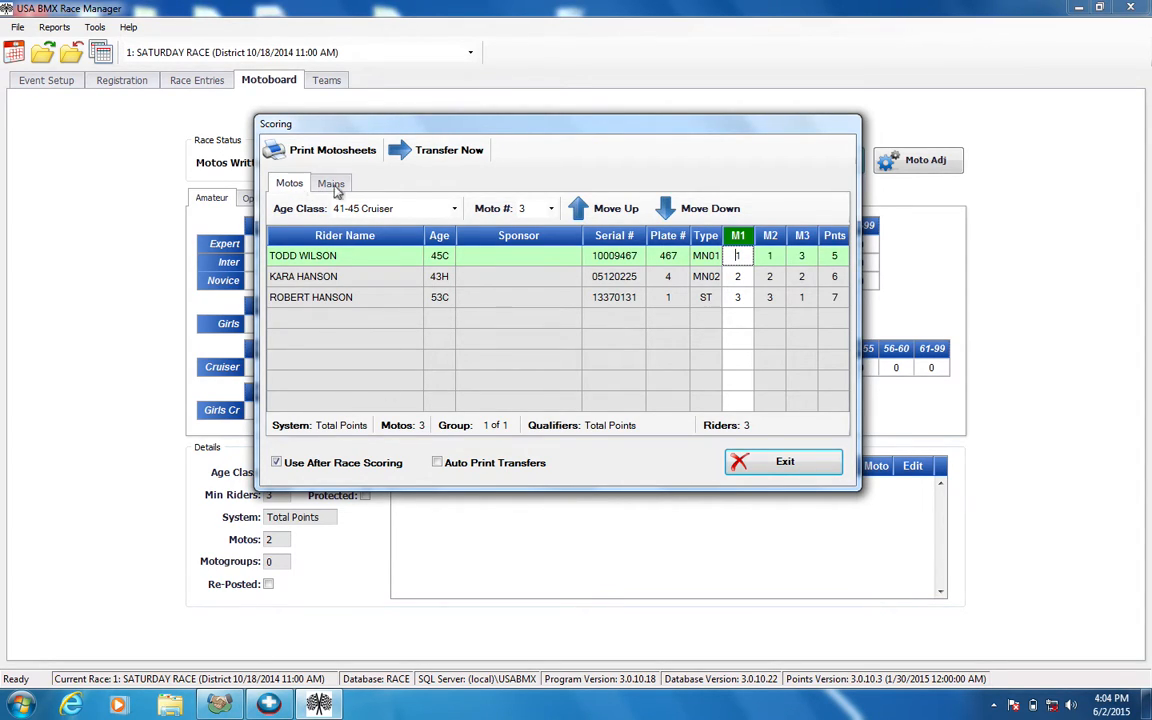
{"action": "left_click", "coordinate": [806, 258]}
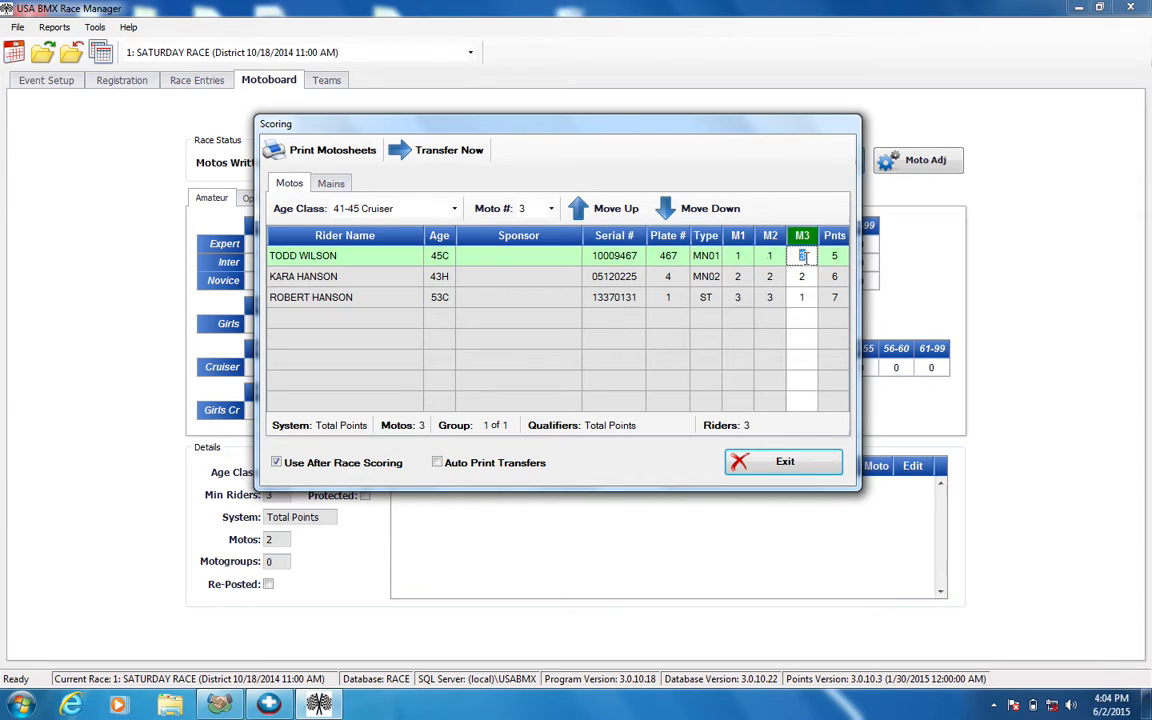
{"action": "key", "text": "Return"}
{"action": "key", "text": "Return"}
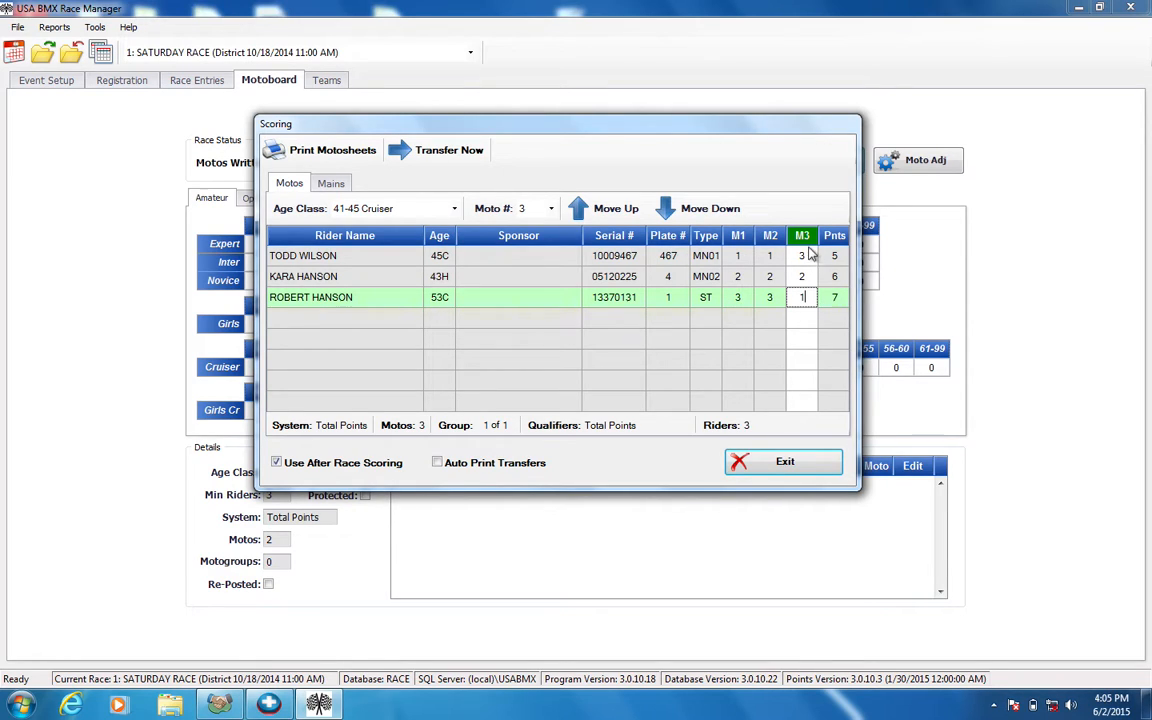
{"action": "left_click", "coordinate": [343, 187]}
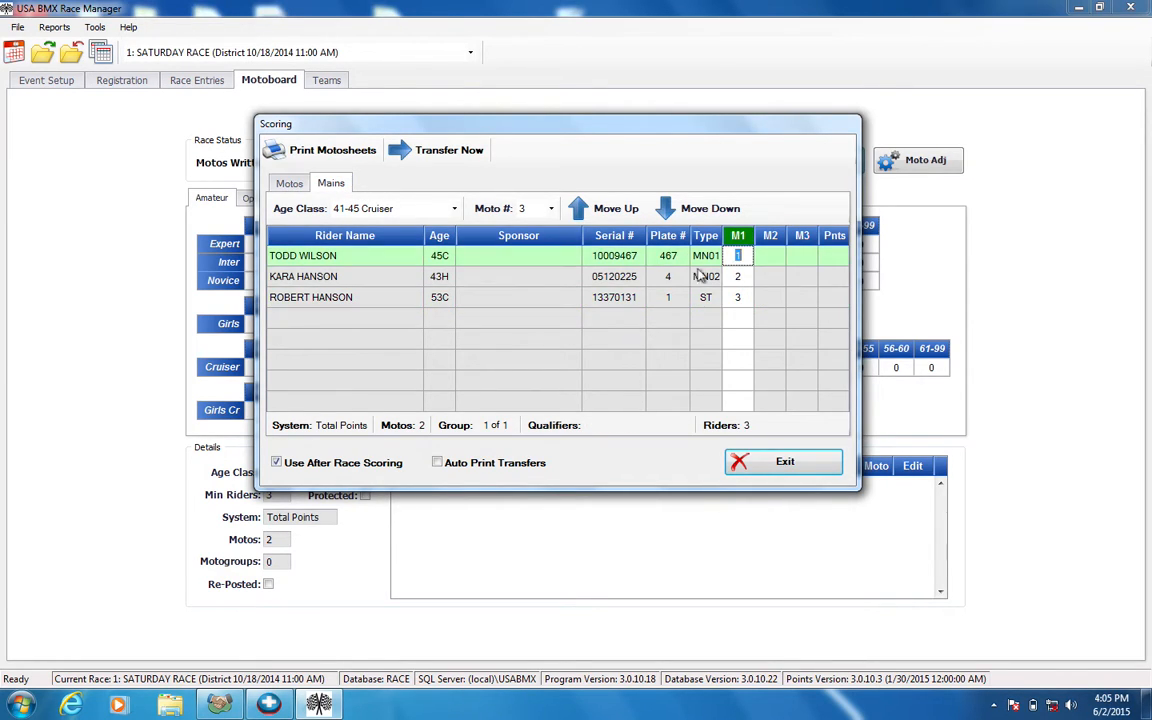
{"action": "left_click", "coordinate": [299, 188]}
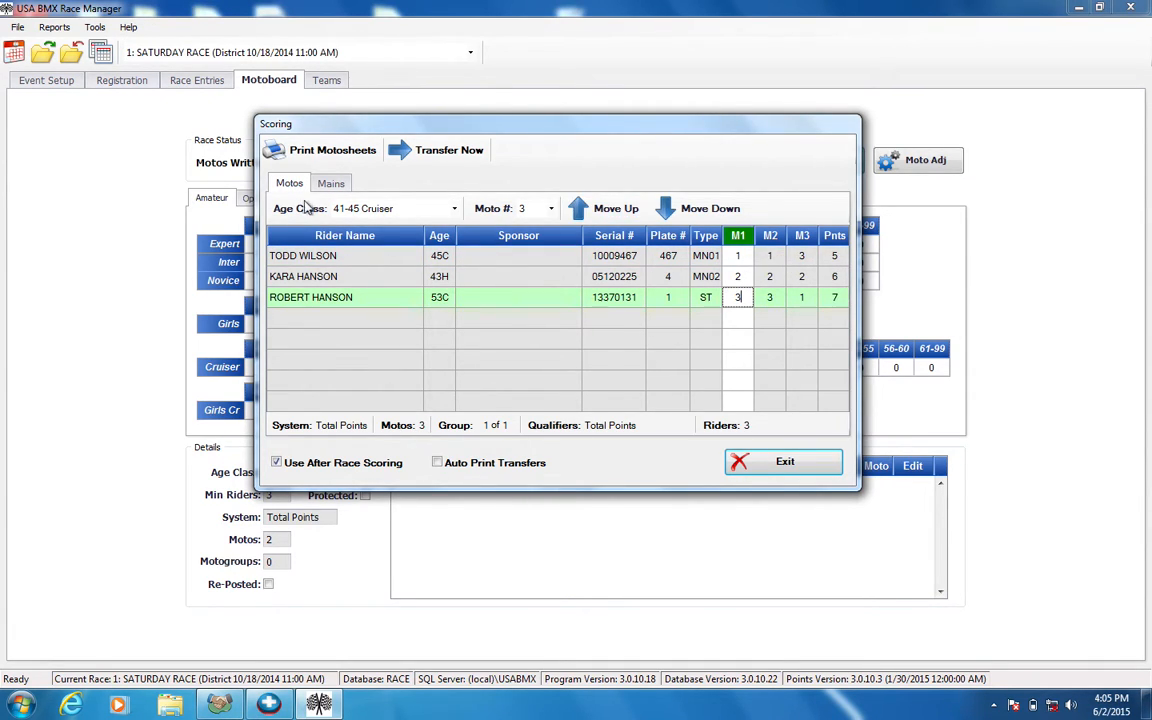
{"action": "left_click", "coordinate": [329, 186]}
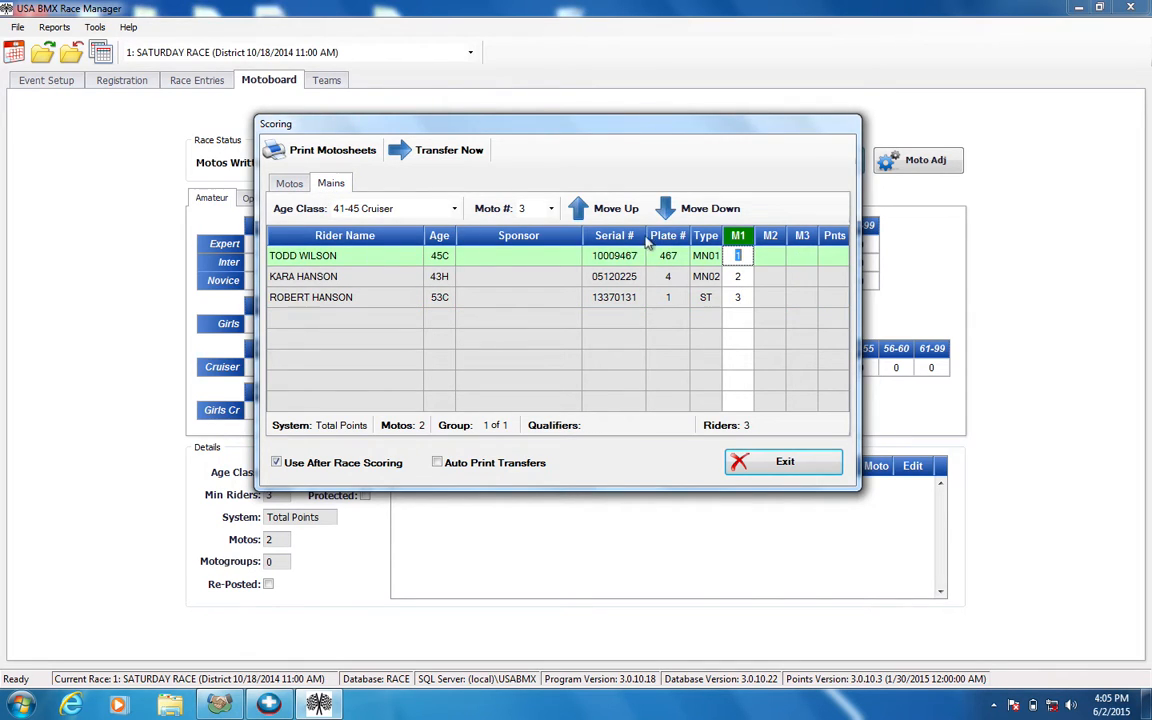
{"action": "left_click", "coordinate": [683, 212]}
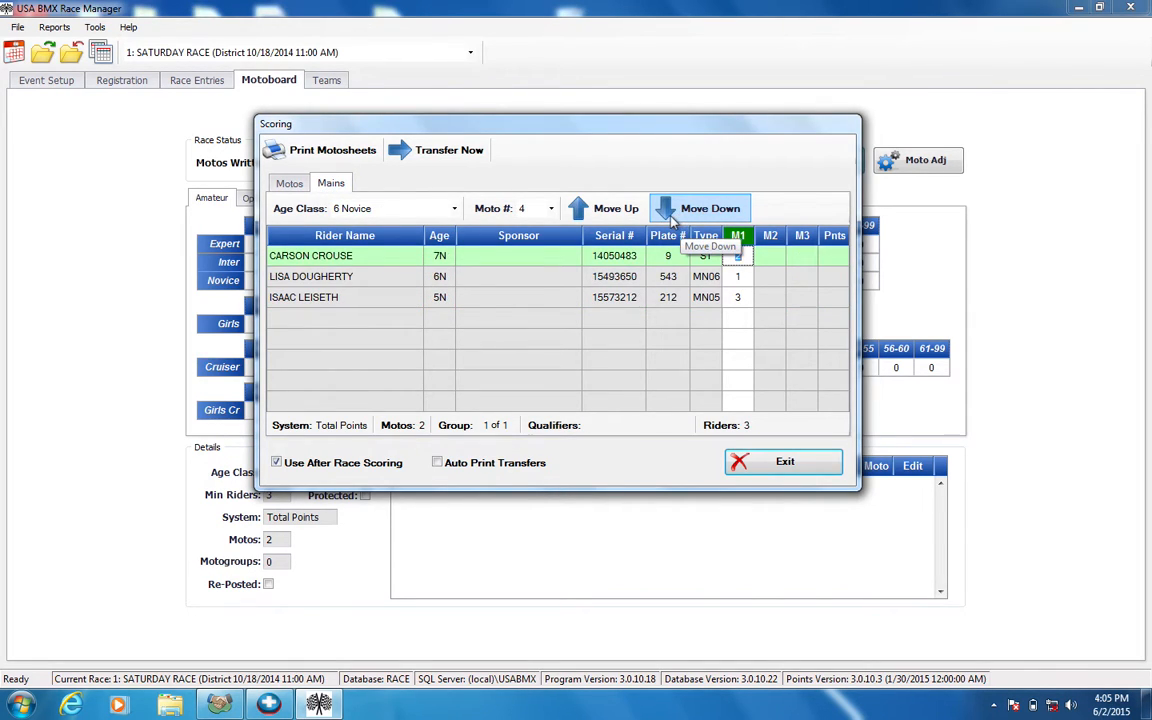
{"action": "left_click", "coordinate": [289, 184]}
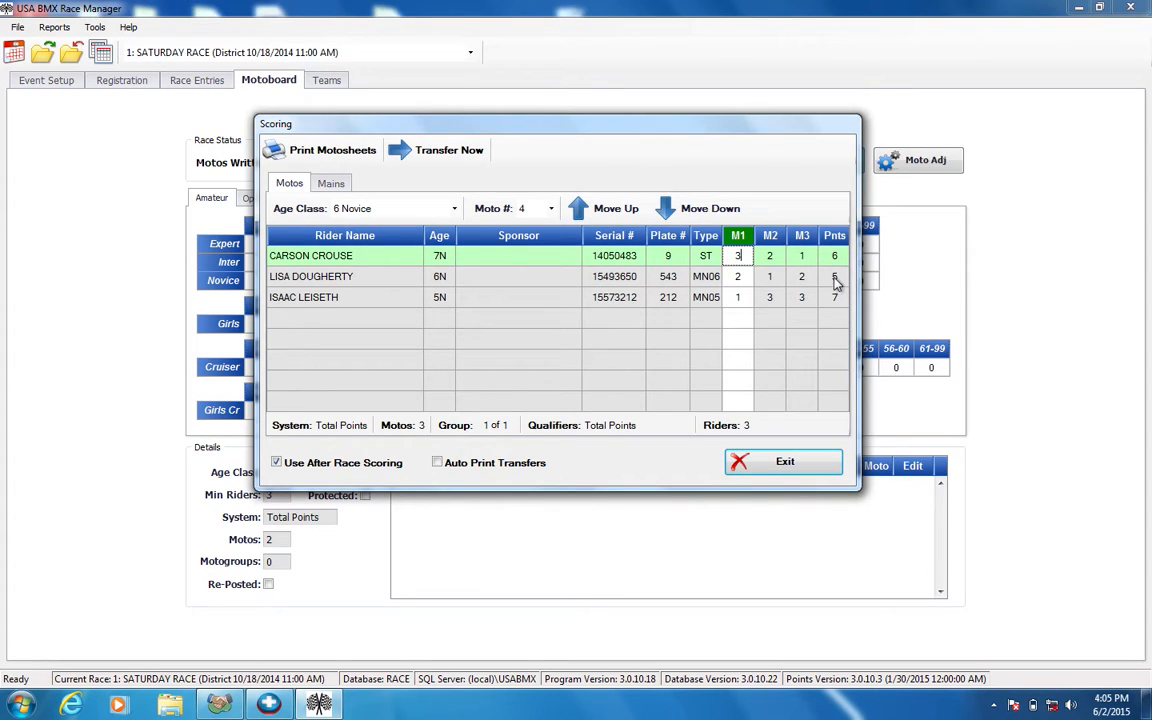
{"action": "left_click", "coordinate": [333, 184]}
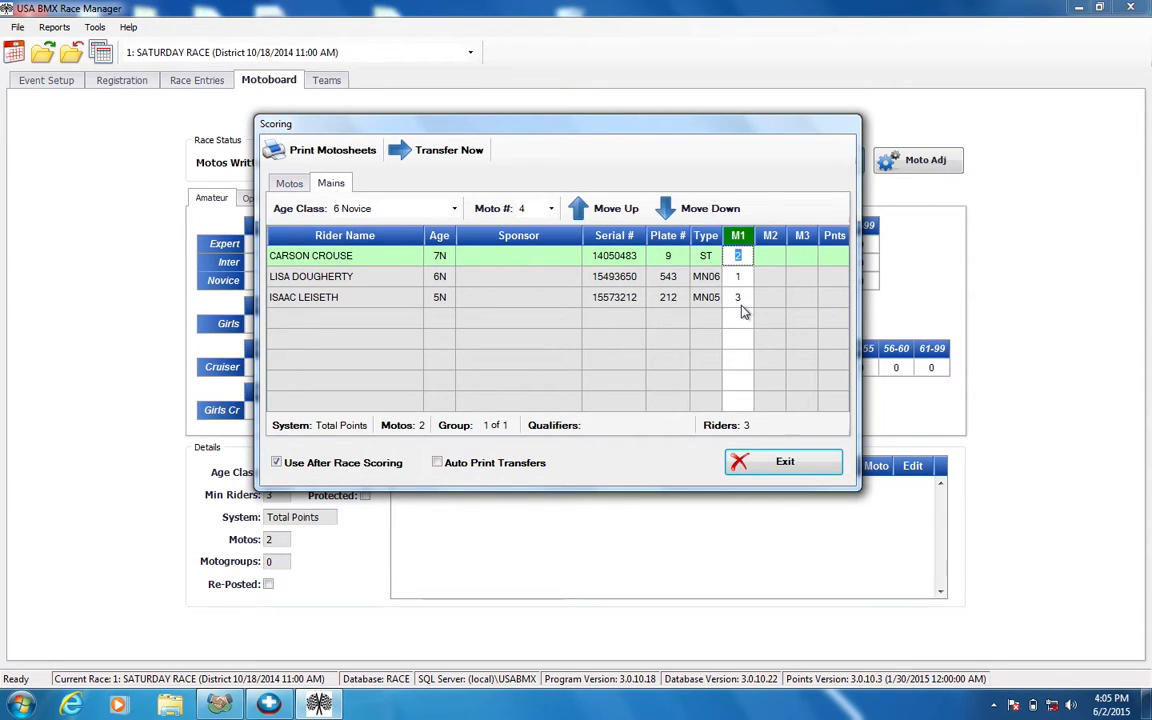
Score the 8 Intermediate main 4, 1, 2, 3 in listed order.
{"action": "left_click", "coordinate": [690, 212]}
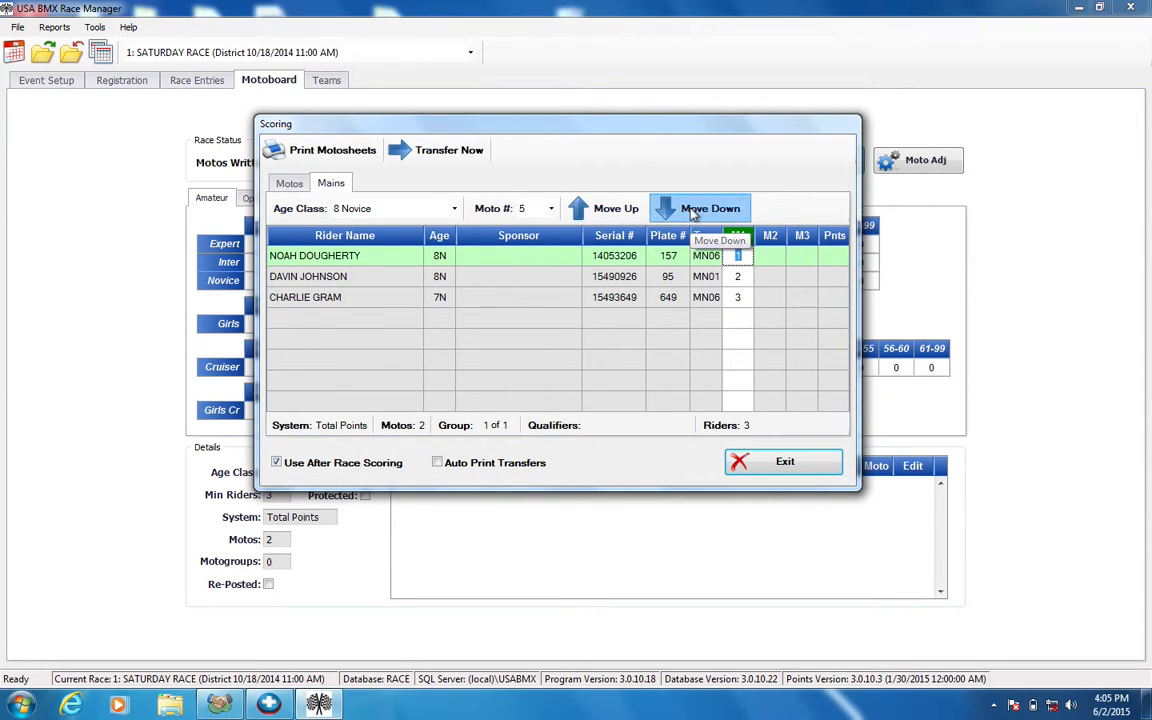
{"action": "left_click", "coordinate": [690, 212]}
{"action": "left_click", "coordinate": [693, 212]}
{"action": "left_click", "coordinate": [605, 208]}
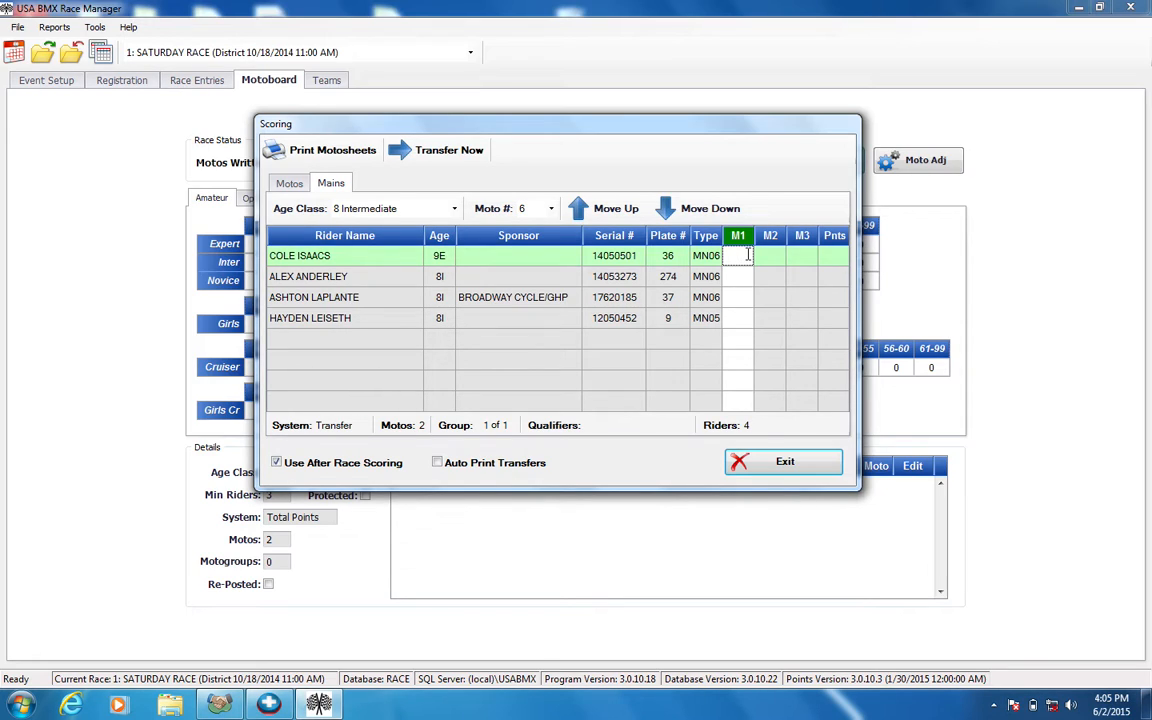
{"action": "type", "text": "4123"}
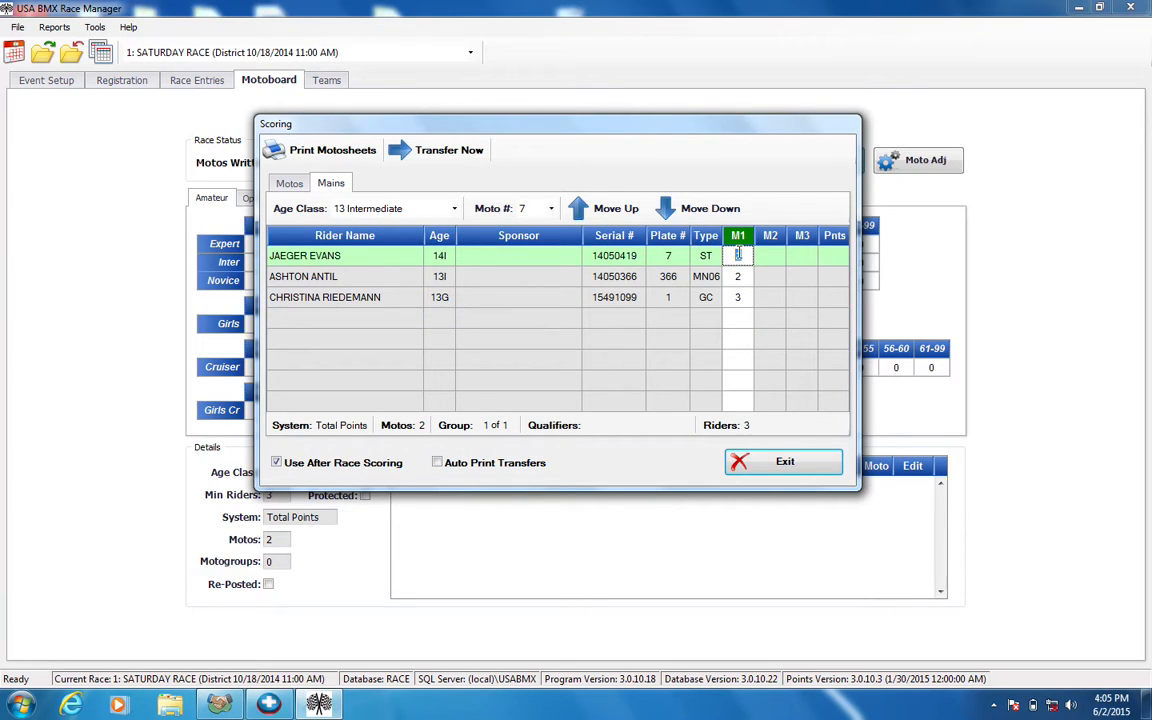
Review the 8 Intermediate main's placings, and score the 9 Expert main 2, 1, 3 in listed order.
{"action": "left_click", "coordinate": [597, 210]}
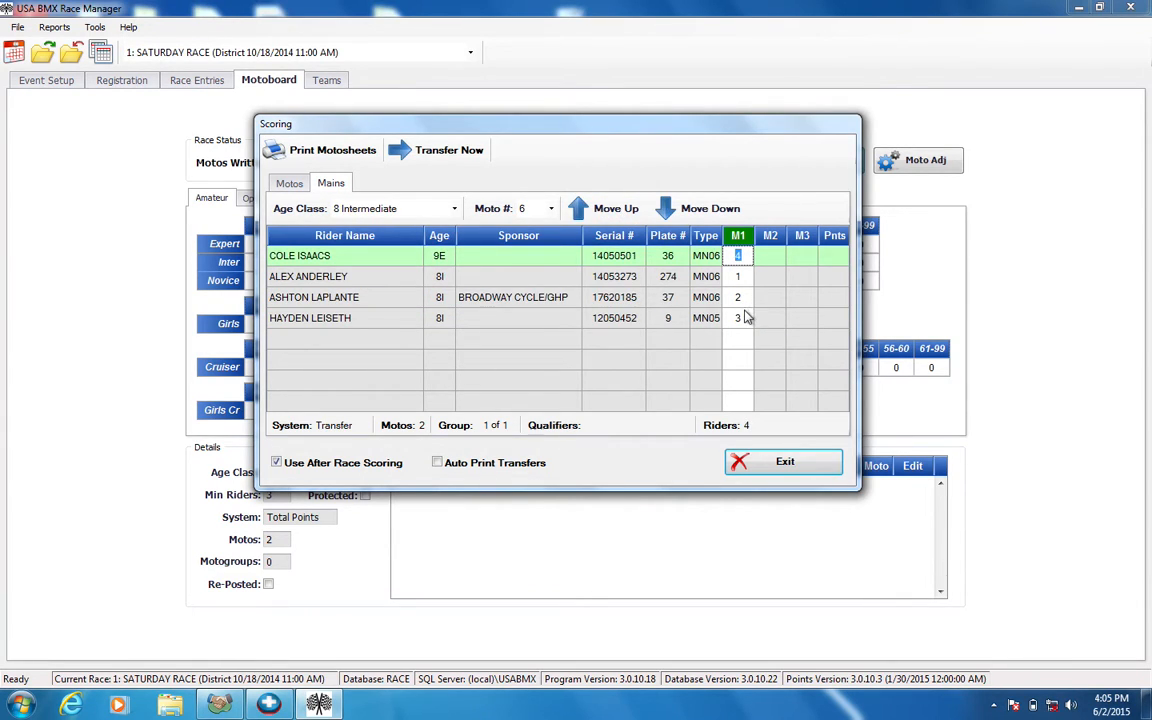
{"action": "left_click", "coordinate": [710, 209]}
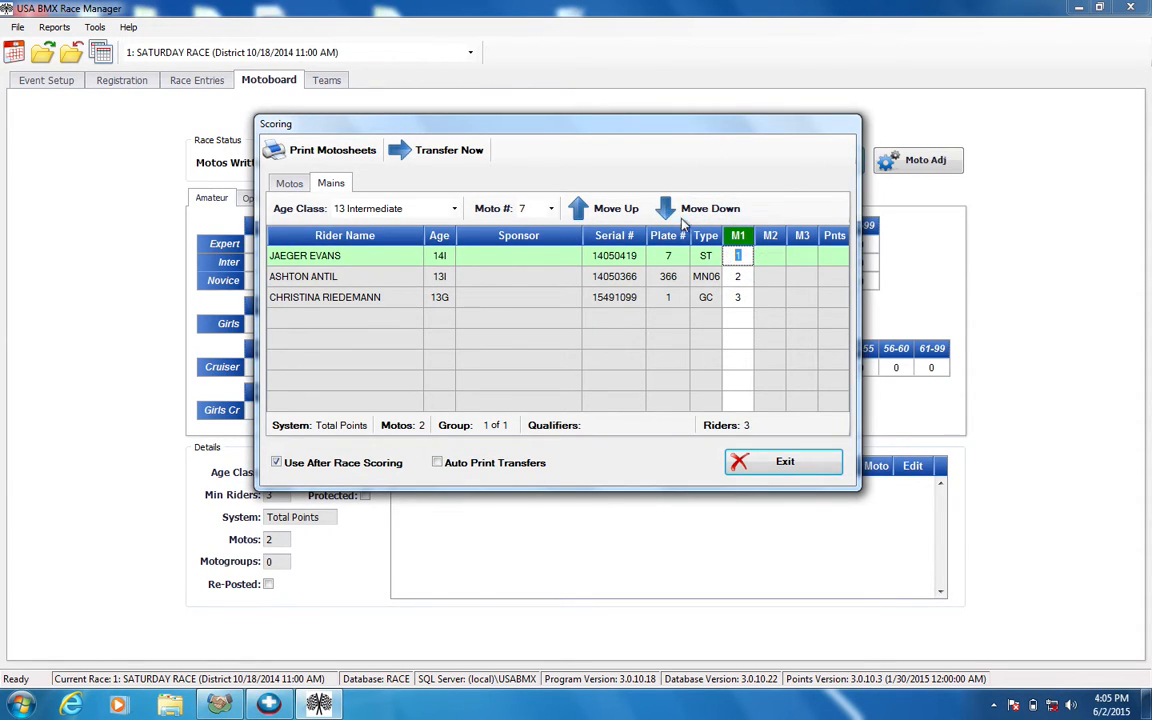
{"action": "left_click", "coordinate": [712, 211]}
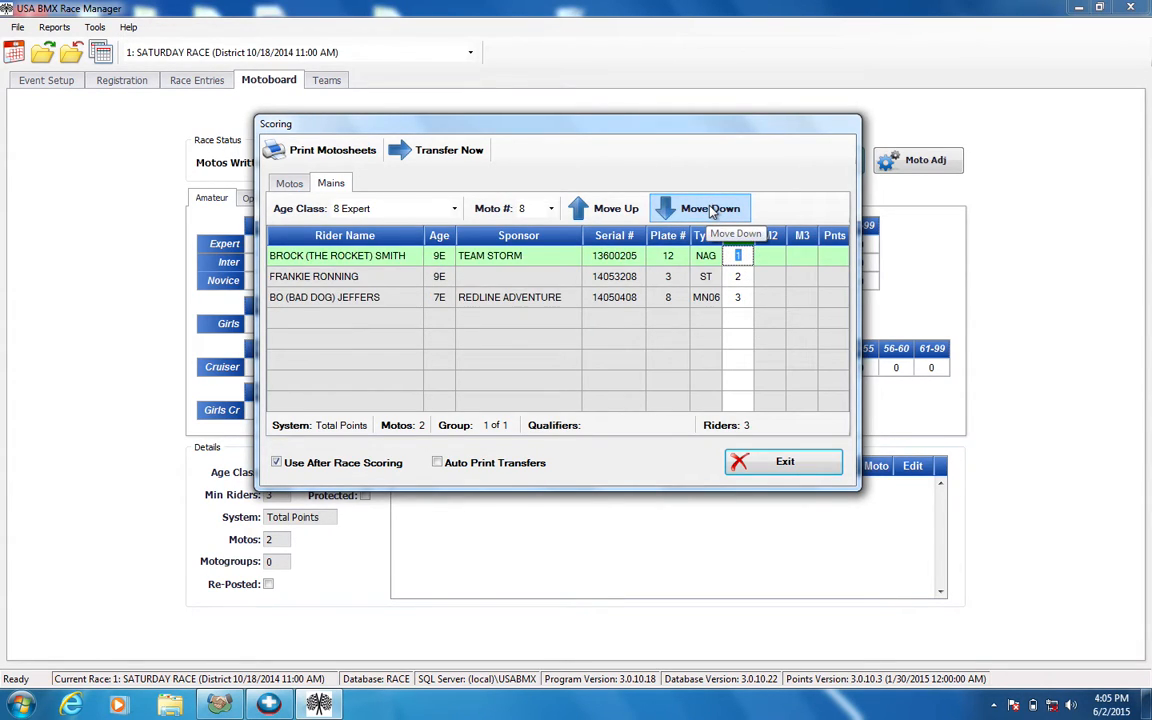
{"action": "left_click", "coordinate": [712, 211]}
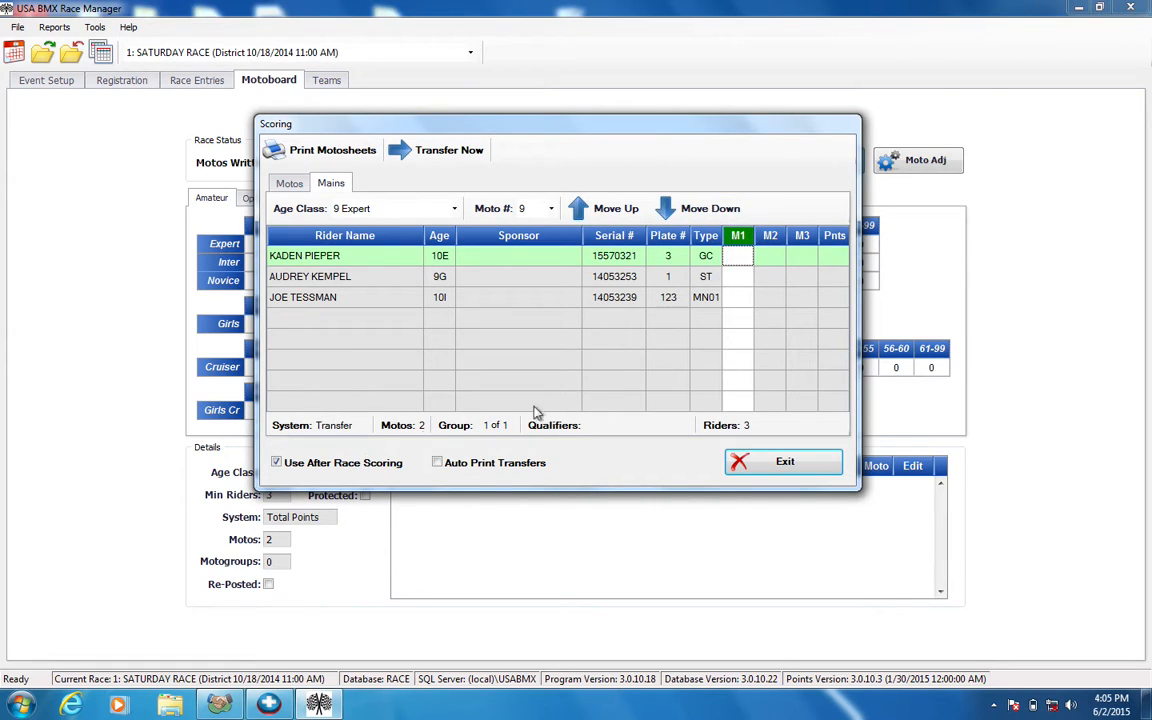
{"action": "type", "text": "213"}
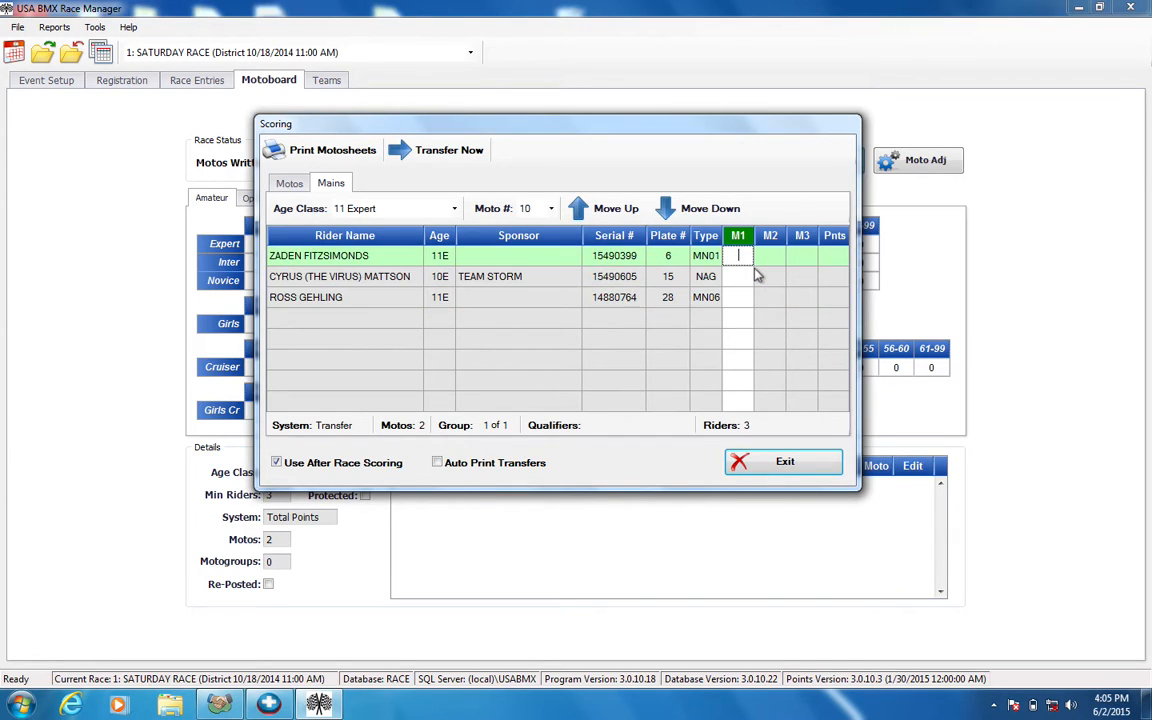
Score the 11 Expert main 1, 2, 3 in listed order and advance to the 14 Expert main.
{"action": "type", "text": "2"}
{"action": "key", "text": "Return"}
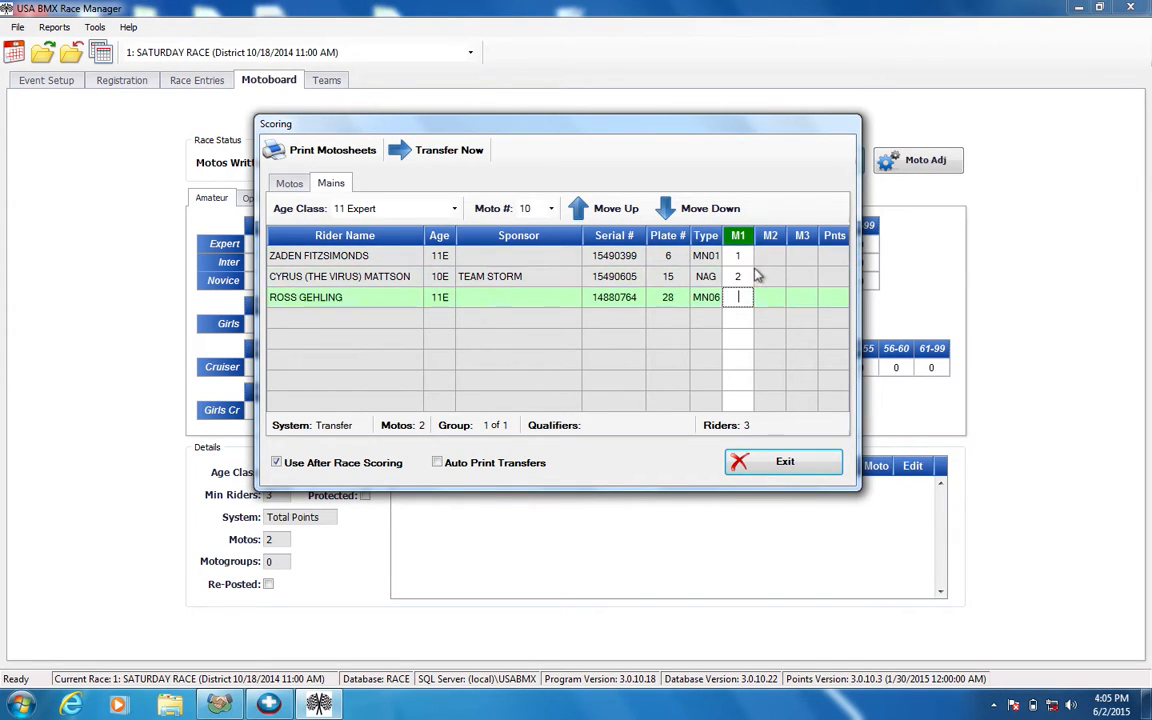
{"action": "type", "text": "3"}
{"action": "key", "text": "Return"}
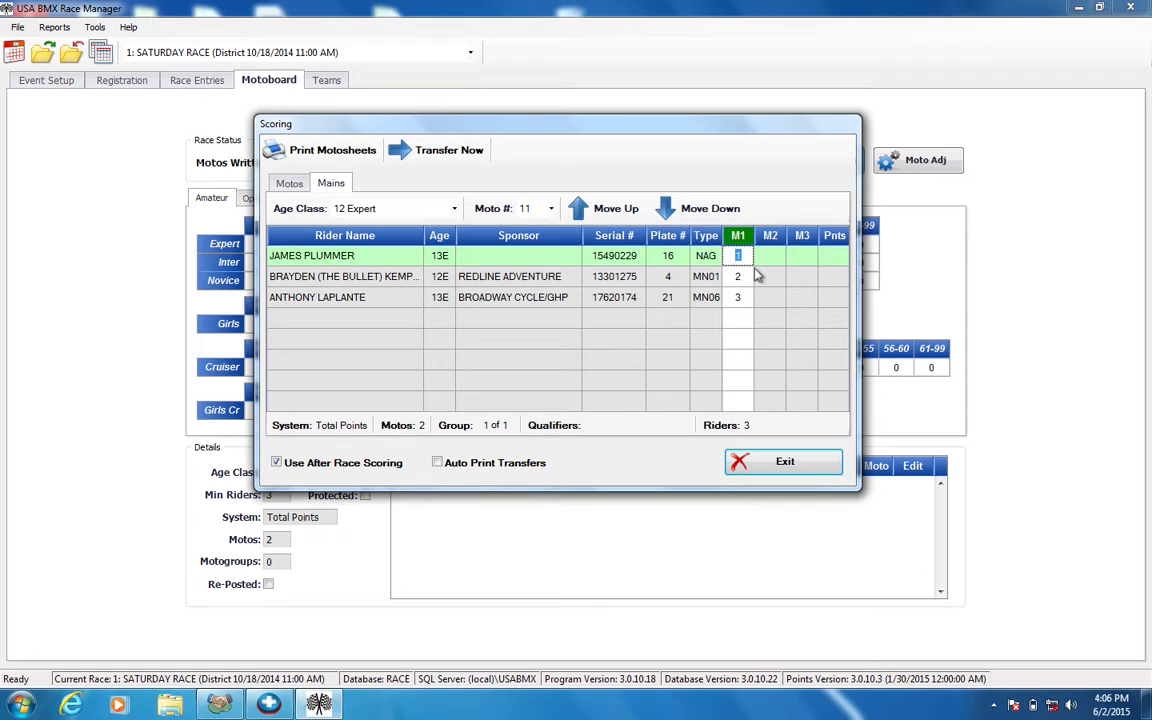
{"action": "left_click", "coordinate": [712, 215]}
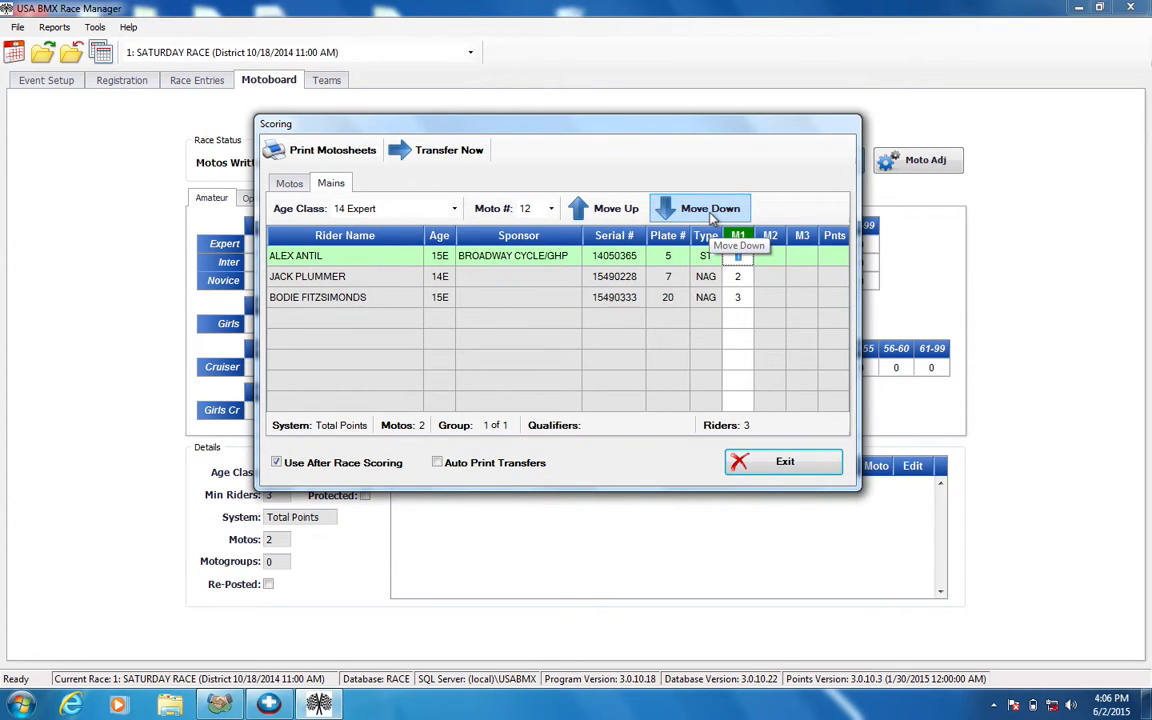
Check the 16 Expert moto transfers, score its main 2, 3, 5, 4, 1 in listed order, and exit scoring.
{"action": "left_click", "coordinate": [712, 212]}
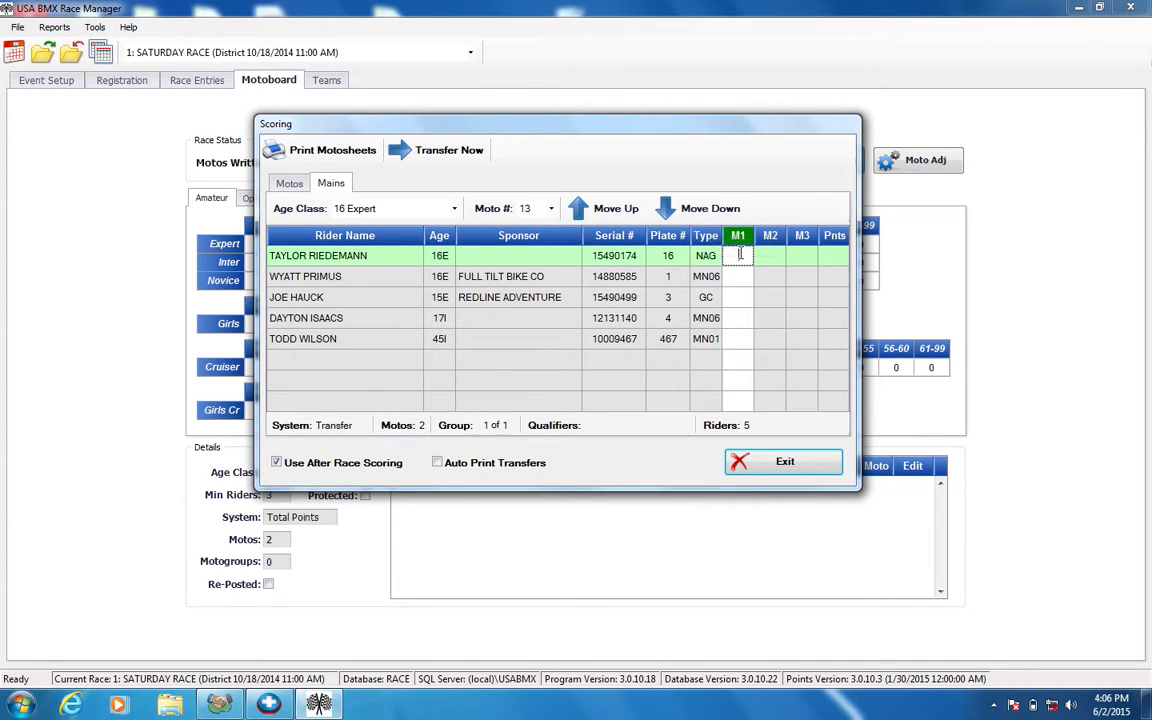
{"action": "left_click", "coordinate": [289, 183]}
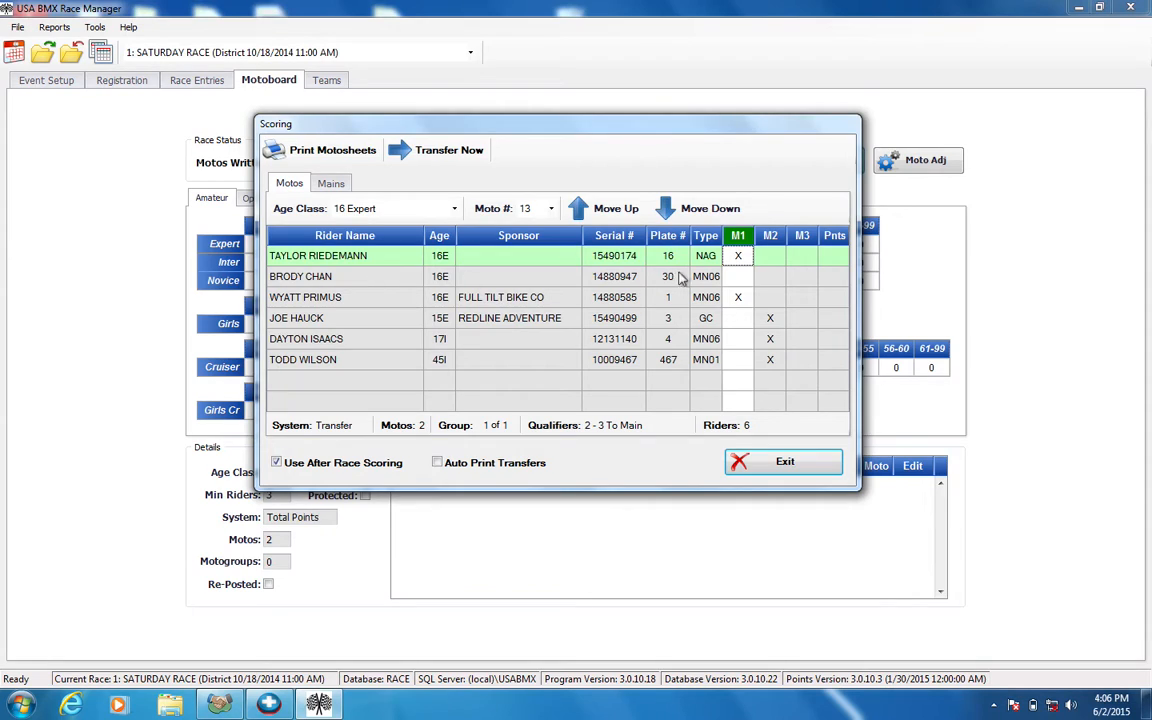
{"action": "left_click", "coordinate": [336, 184]}
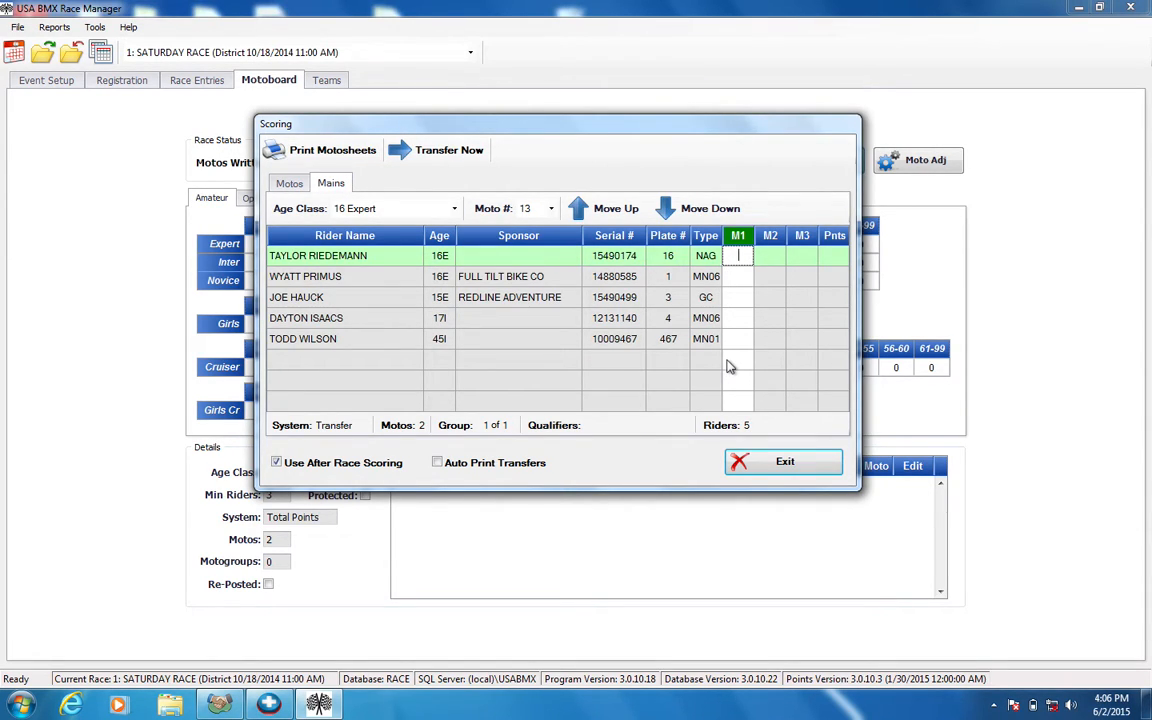
{"action": "type", "text": "2354"}
{"action": "type", "text": "1"}
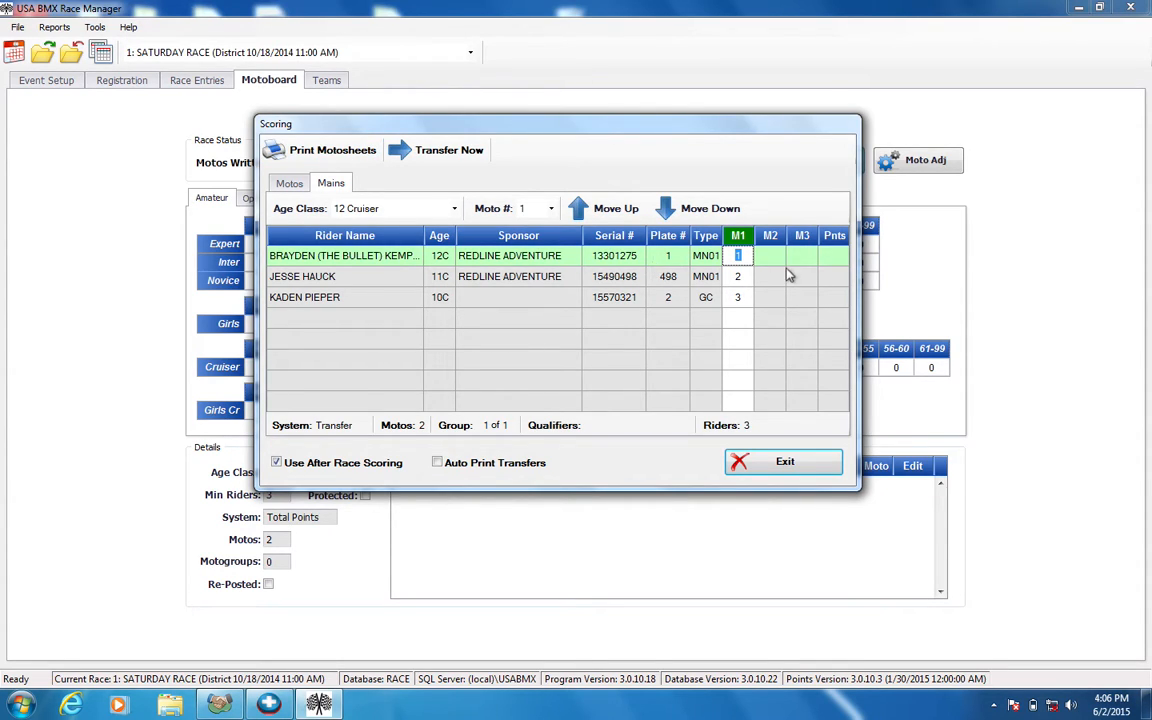
{"action": "left_click", "coordinate": [763, 462]}
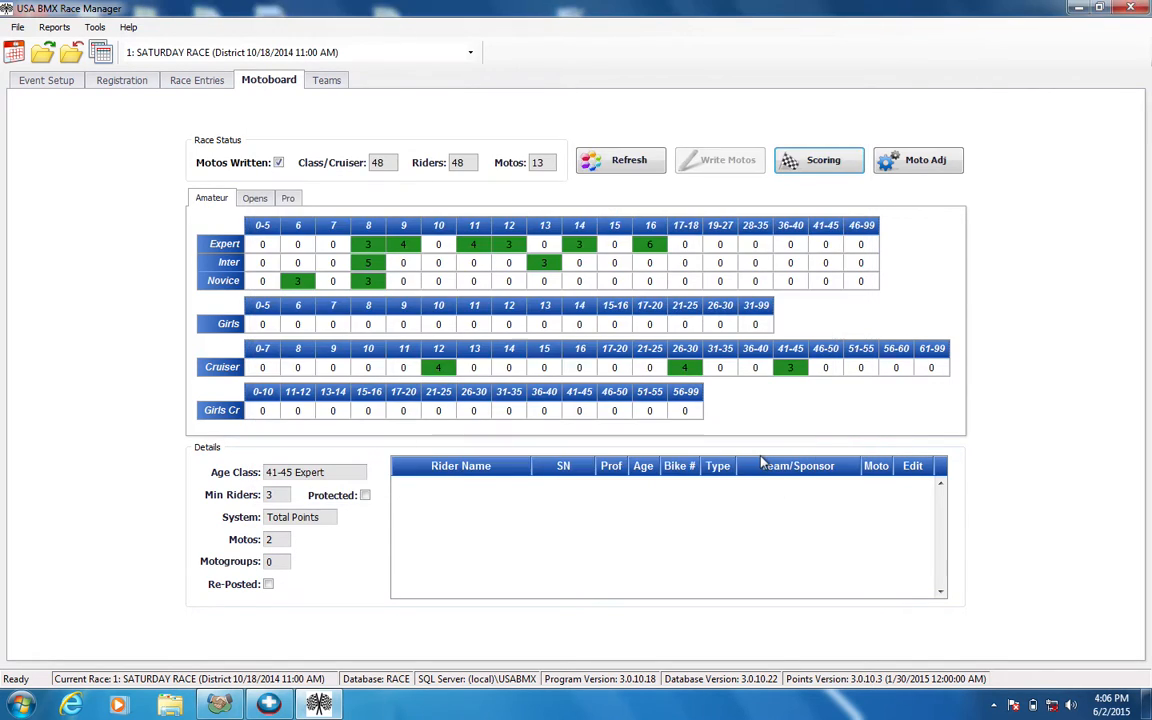
Preview the News Release report with Print Sponsor and Print City State enabled, and review the race results.
{"action": "left_click", "coordinate": [53, 27]}
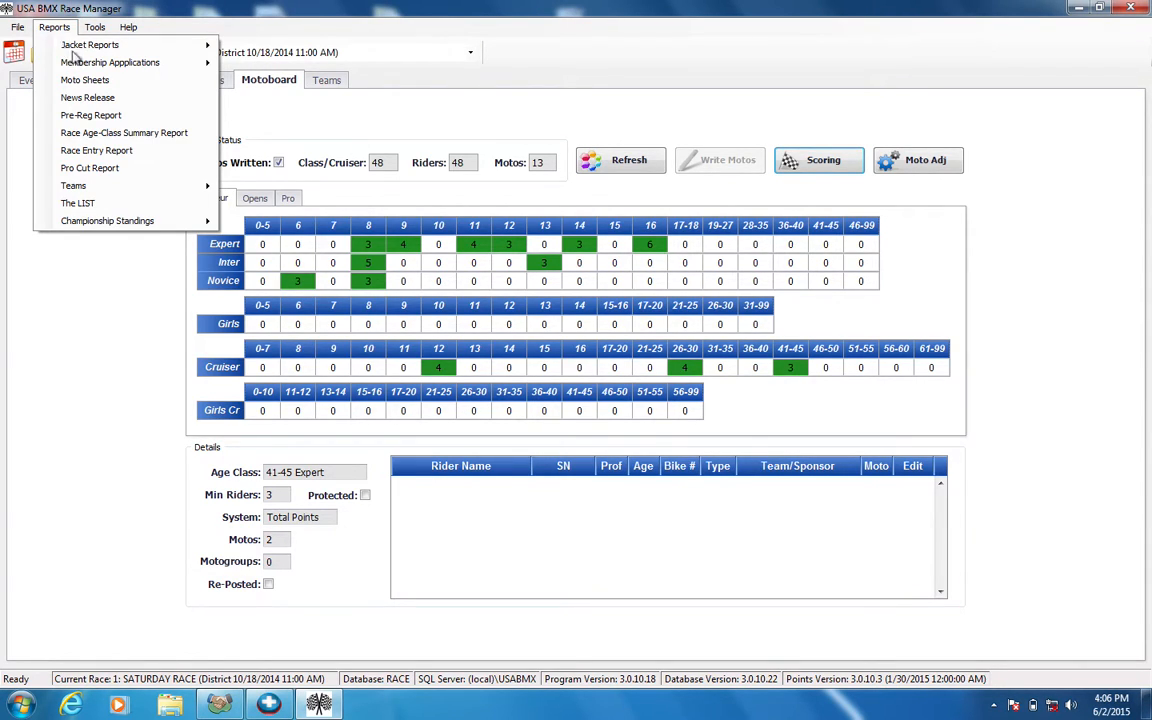
{"action": "left_click", "coordinate": [111, 97]}
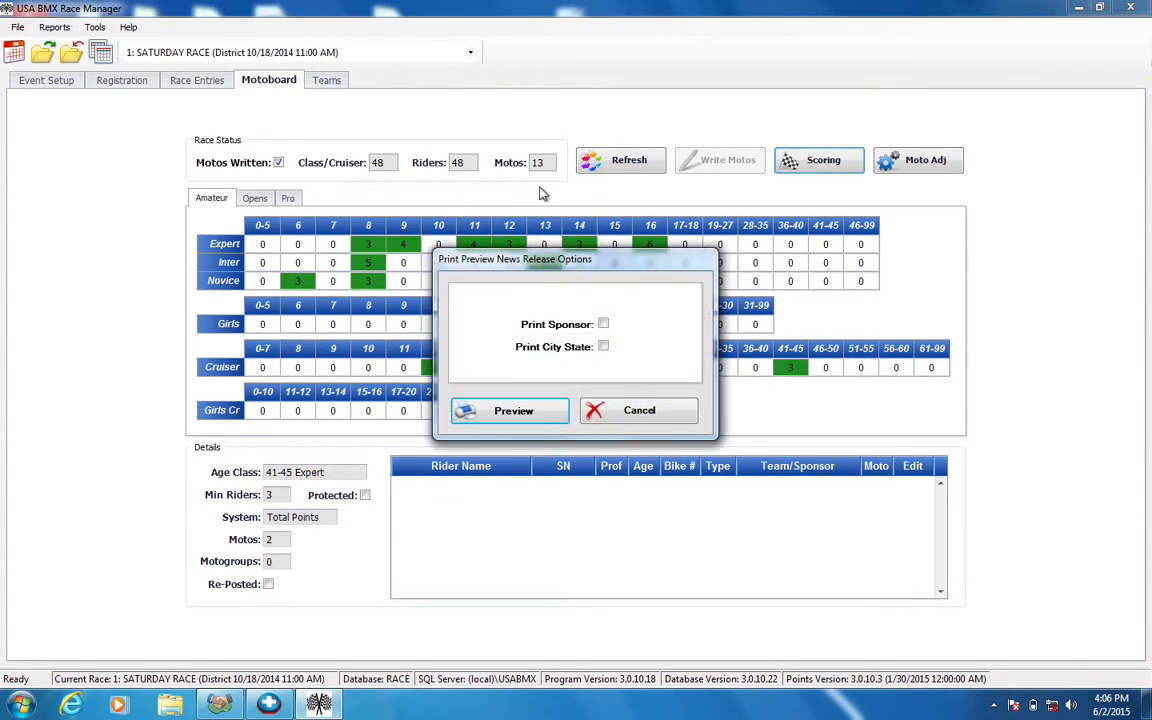
{"action": "left_click", "coordinate": [604, 325]}
{"action": "left_click", "coordinate": [603, 347]}
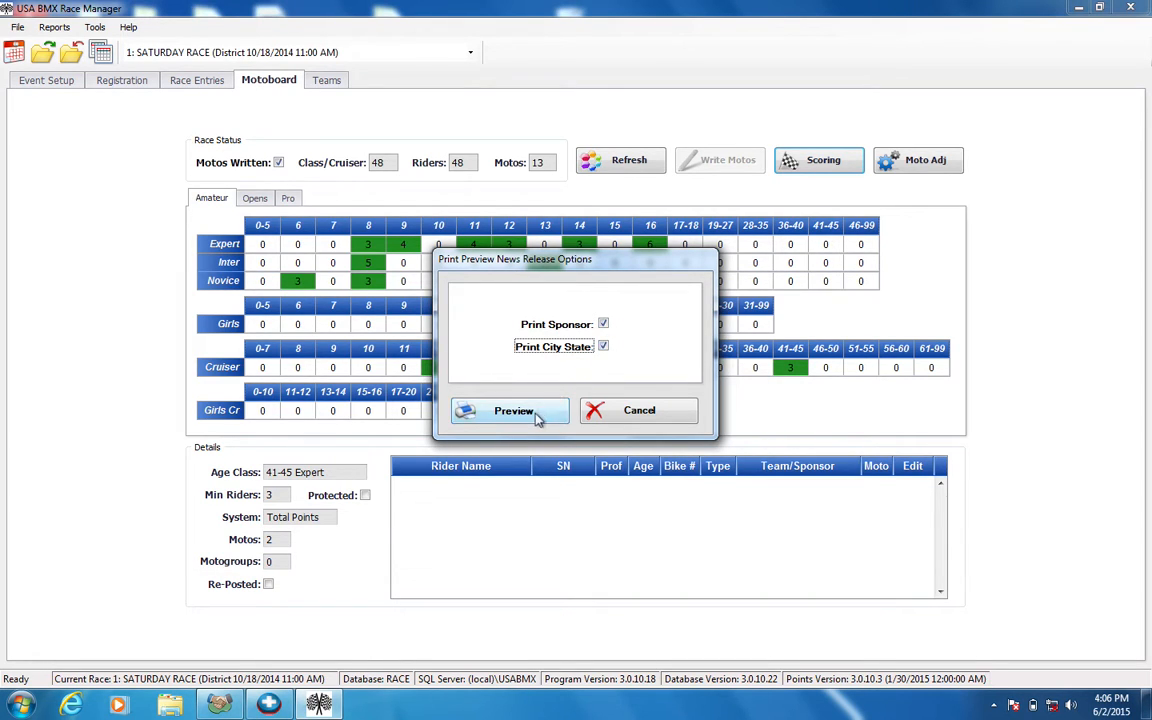
{"action": "left_click", "coordinate": [480, 411]}
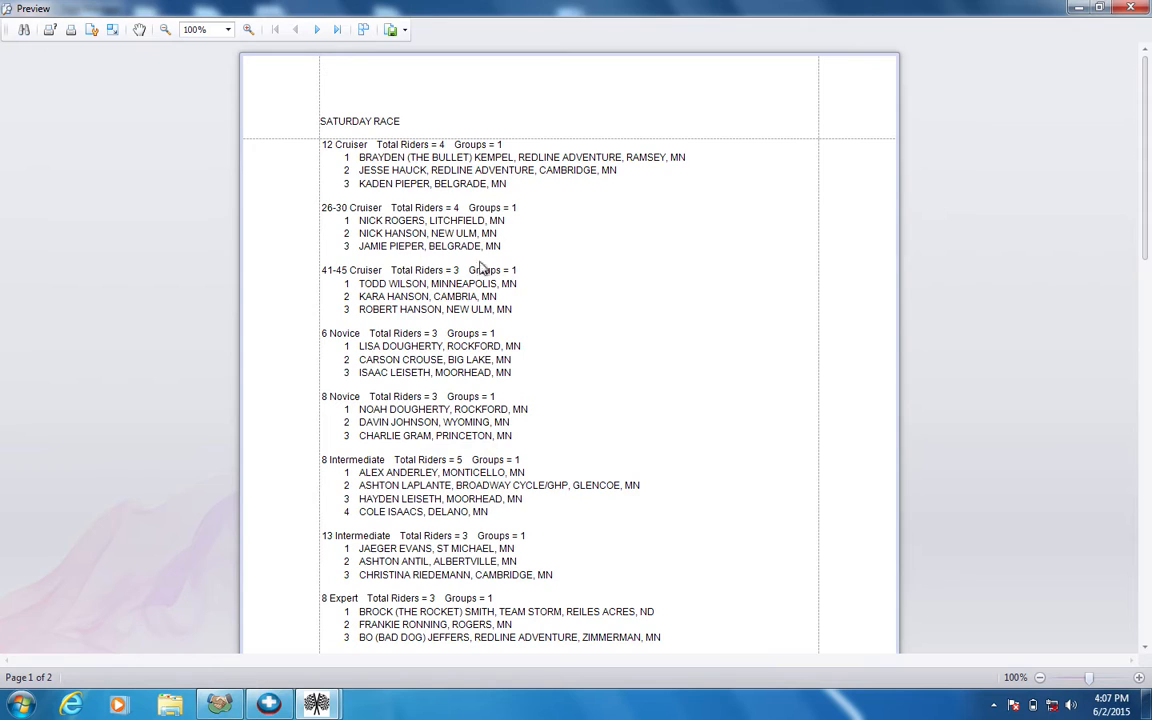
{"action": "left_click_drag", "start_coordinate": [1143, 145], "coordinate": [1102, 90]}
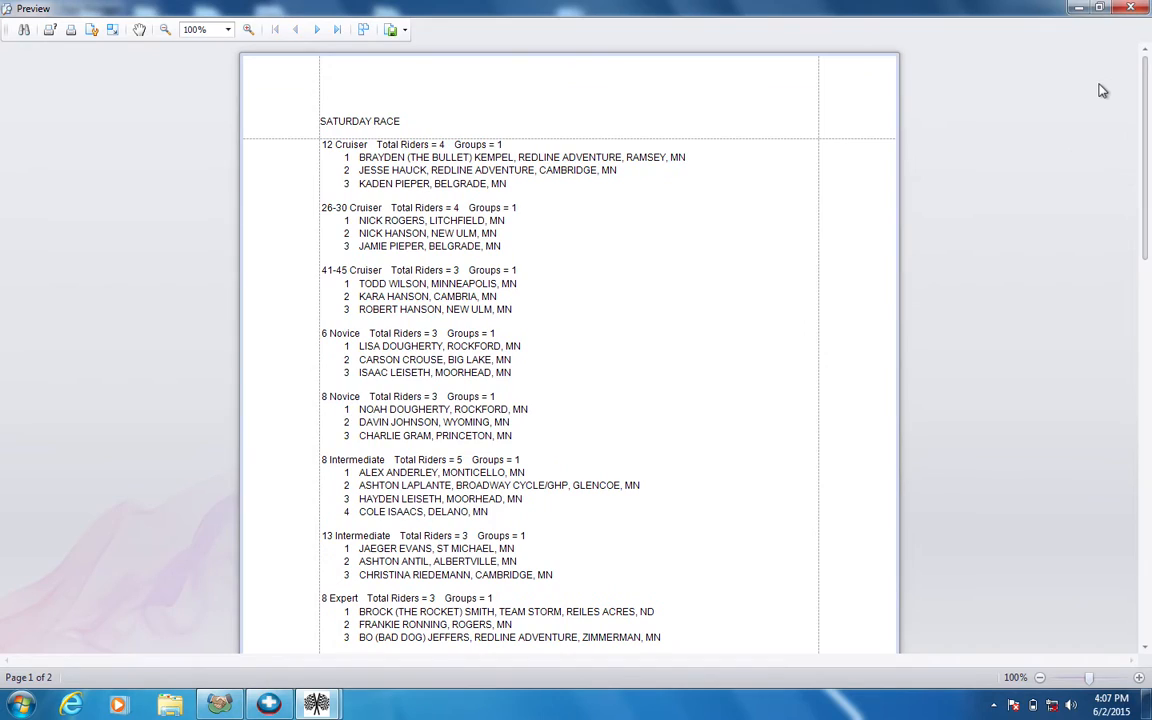
Try exporting the news release as a CSV file with the default export options, and close the report preview.
{"action": "left_click", "coordinate": [404, 31]}
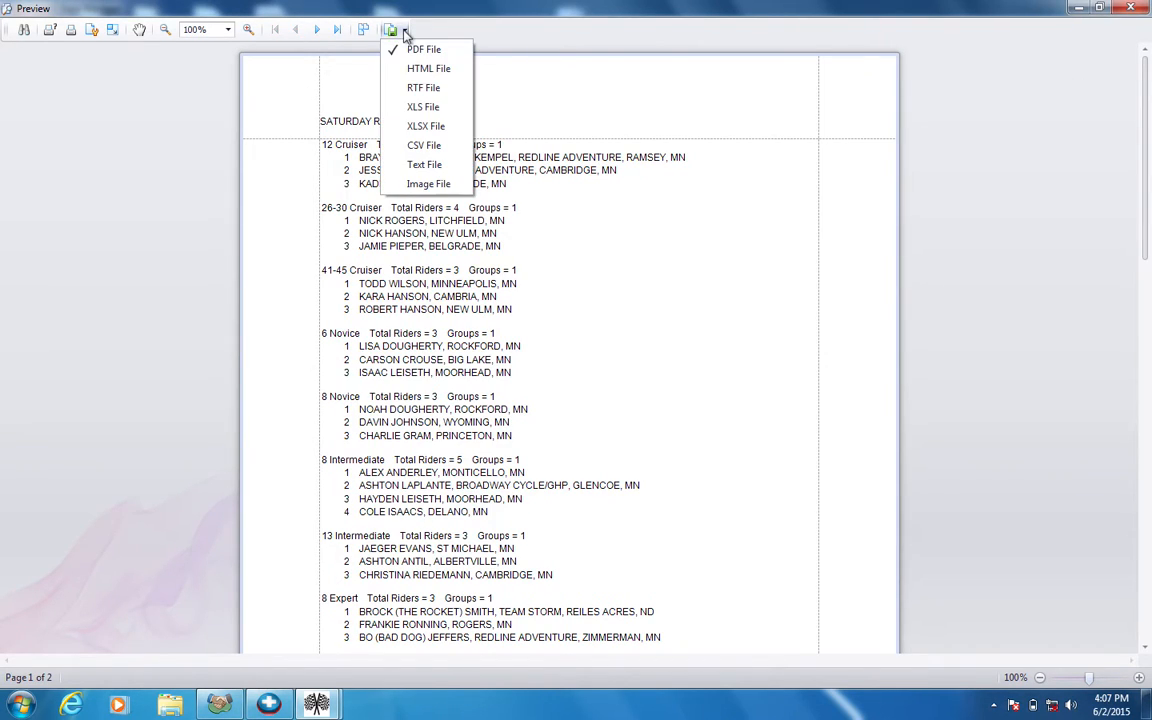
{"action": "left_click", "coordinate": [439, 148]}
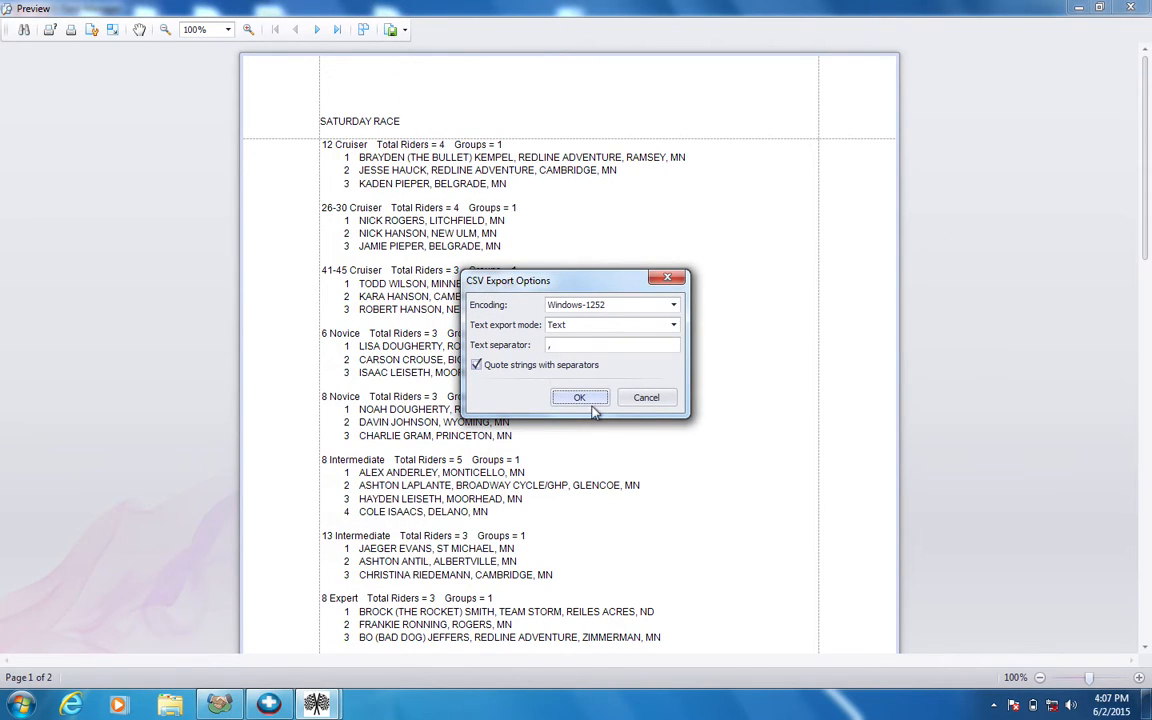
{"action": "left_click", "coordinate": [593, 401]}
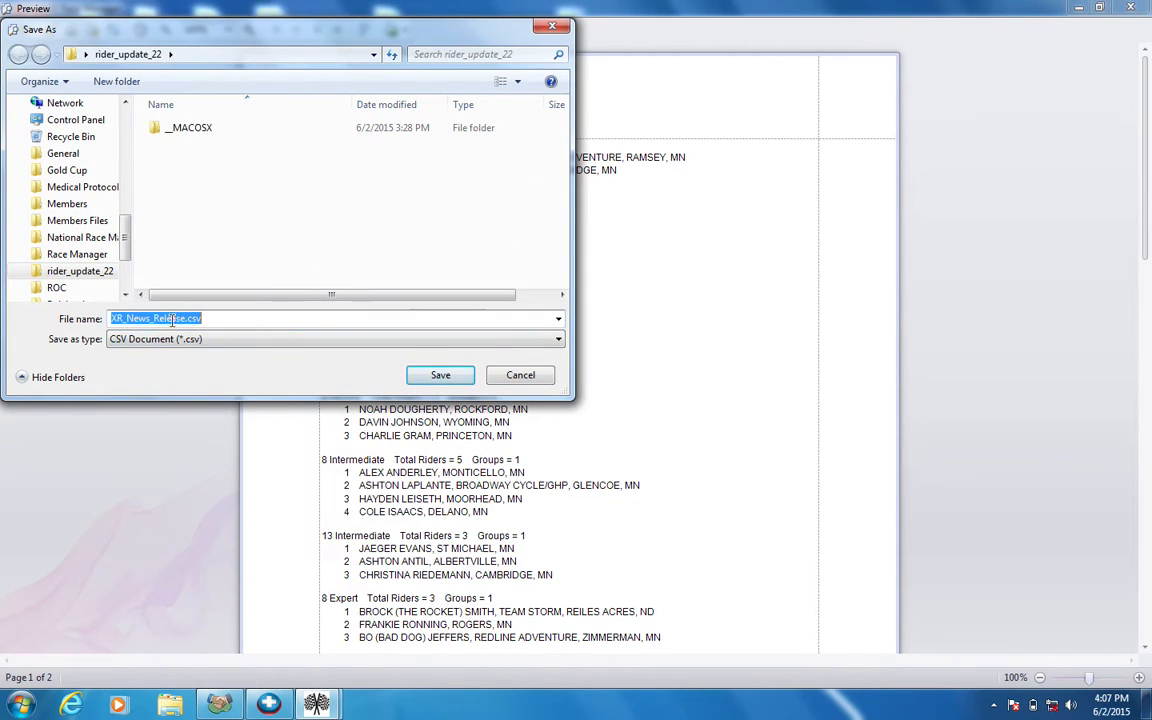
{"action": "left_click", "coordinate": [520, 376]}
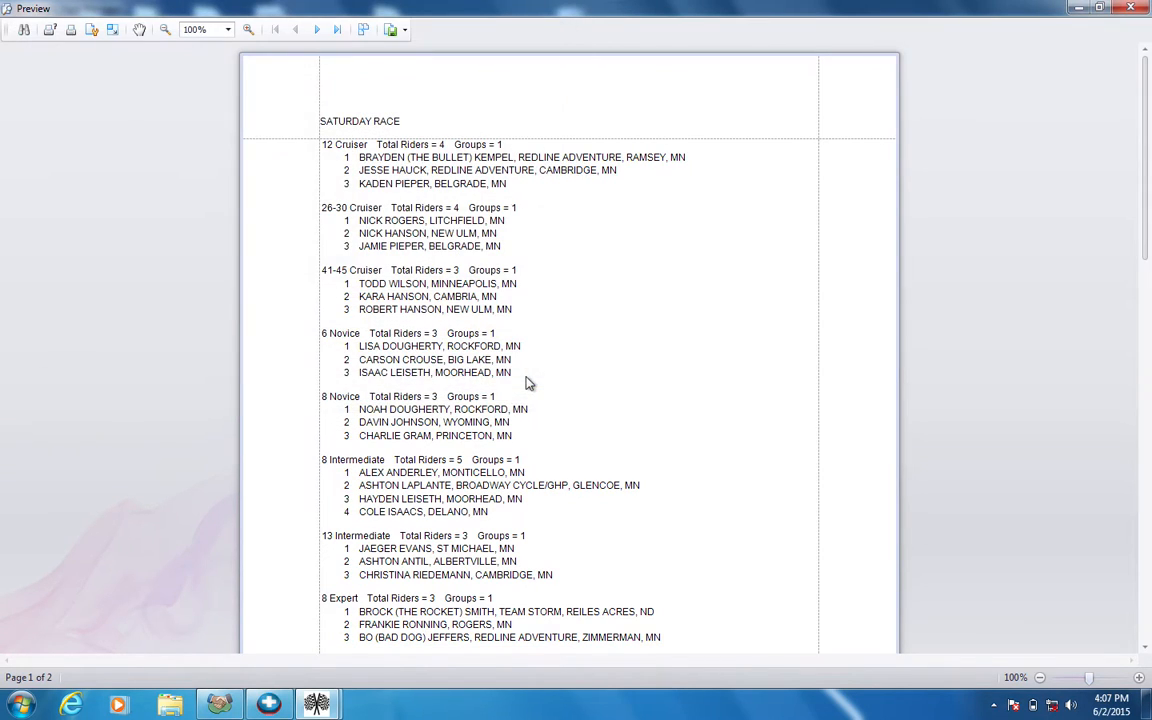
{"action": "left_click", "coordinate": [1138, 8]}
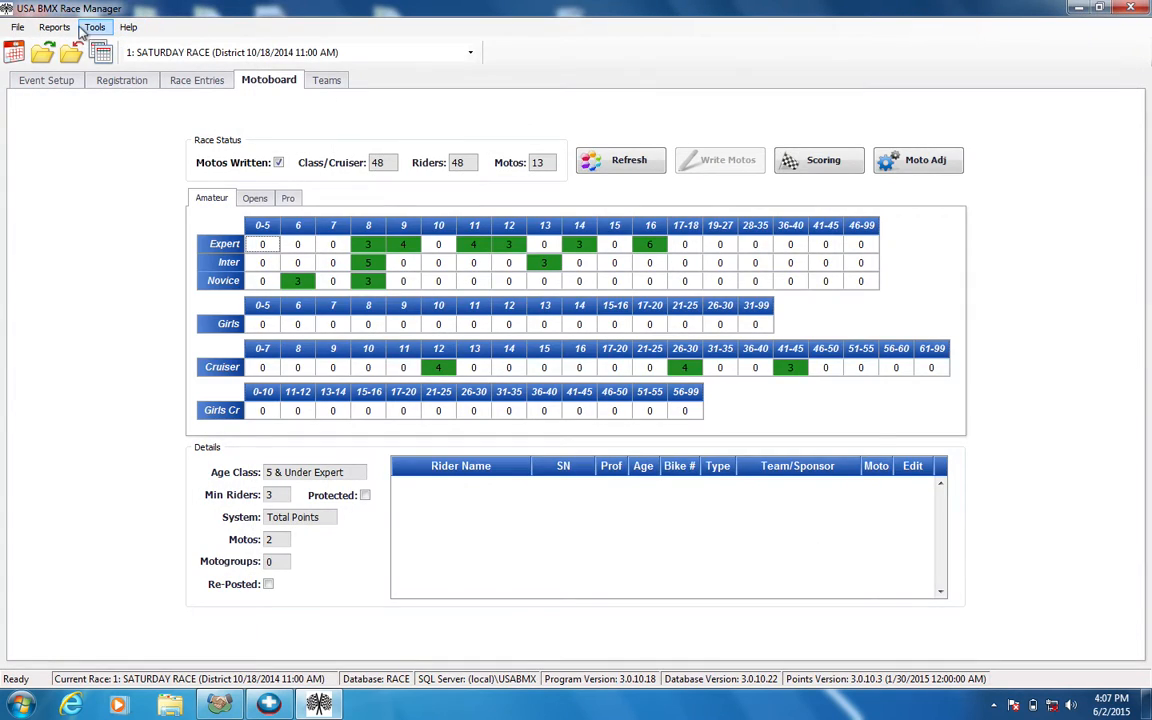
Preview the Posting/Staging motosheets for all motos with Print With Finishes enabled, review them, and close the preview.
{"action": "left_click", "coordinate": [54, 27]}
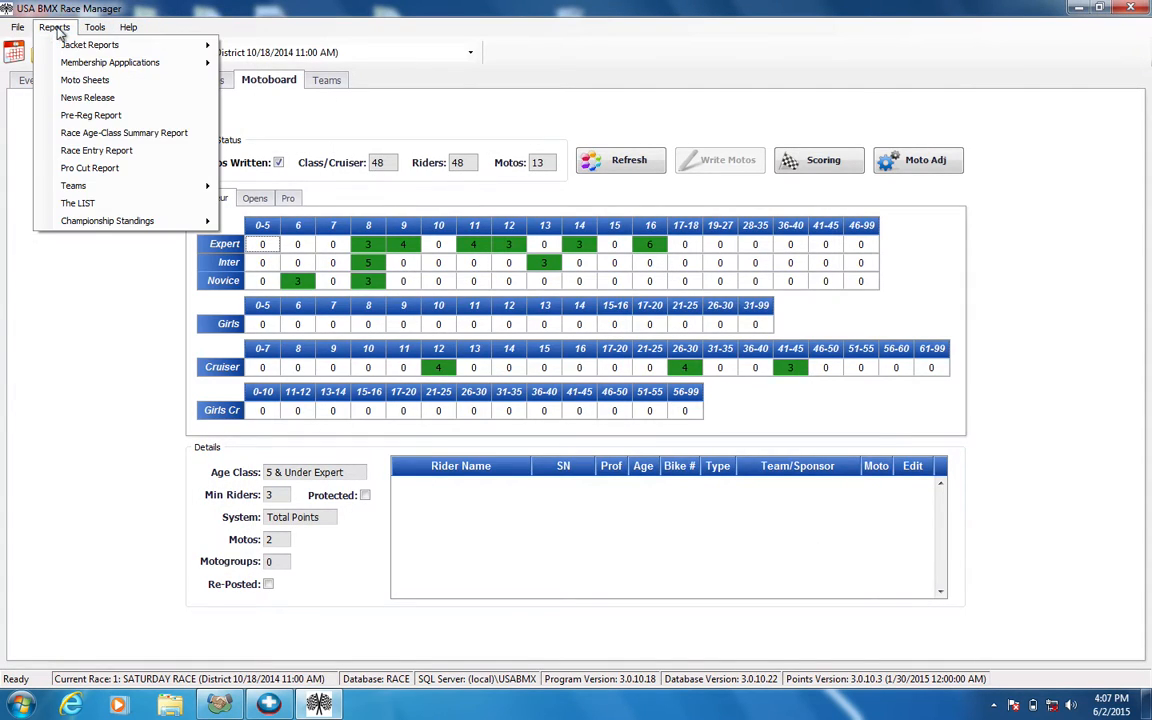
{"action": "left_click", "coordinate": [98, 97]}
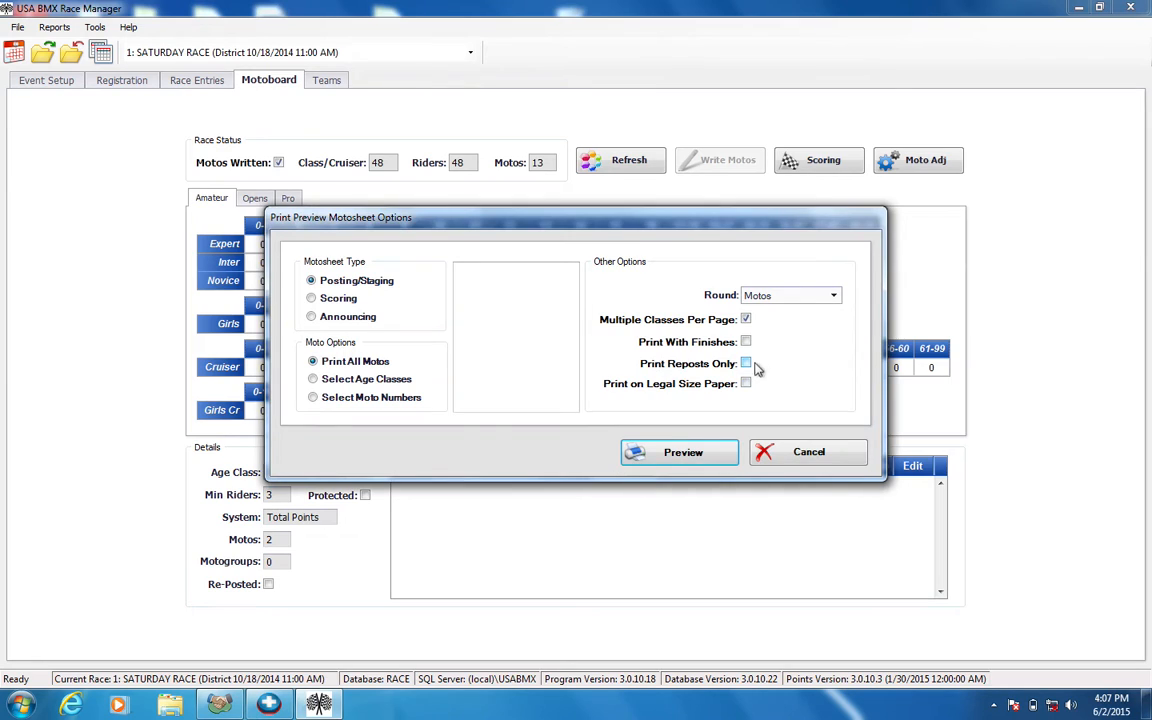
{"action": "left_click", "coordinate": [747, 343]}
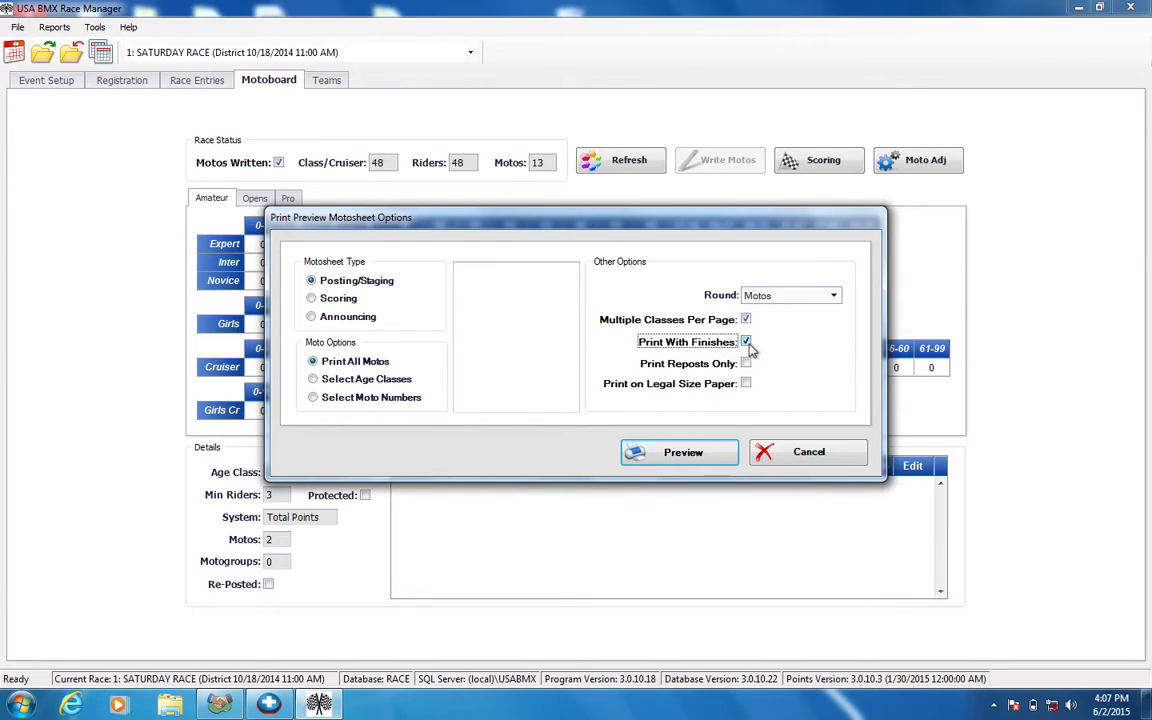
{"action": "left_click", "coordinate": [700, 451]}
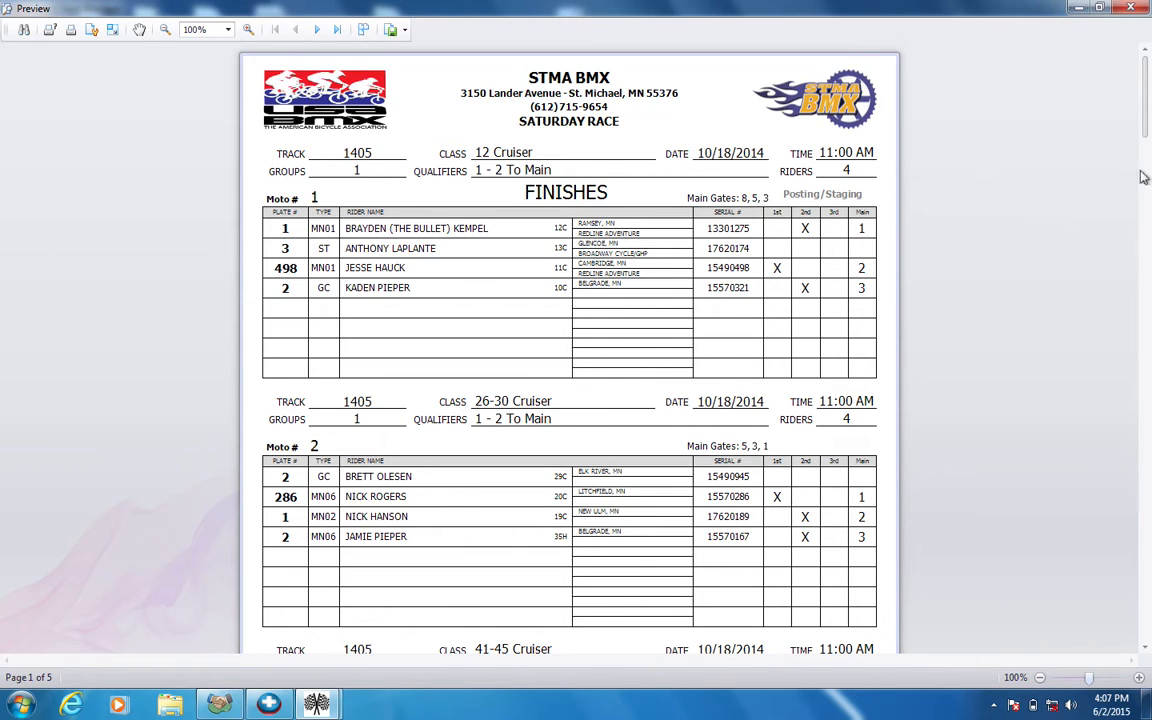
{"action": "left_click_drag", "start_coordinate": [1148, 122], "coordinate": [1145, 309]}
{"action": "left_click", "coordinate": [1138, 9]}
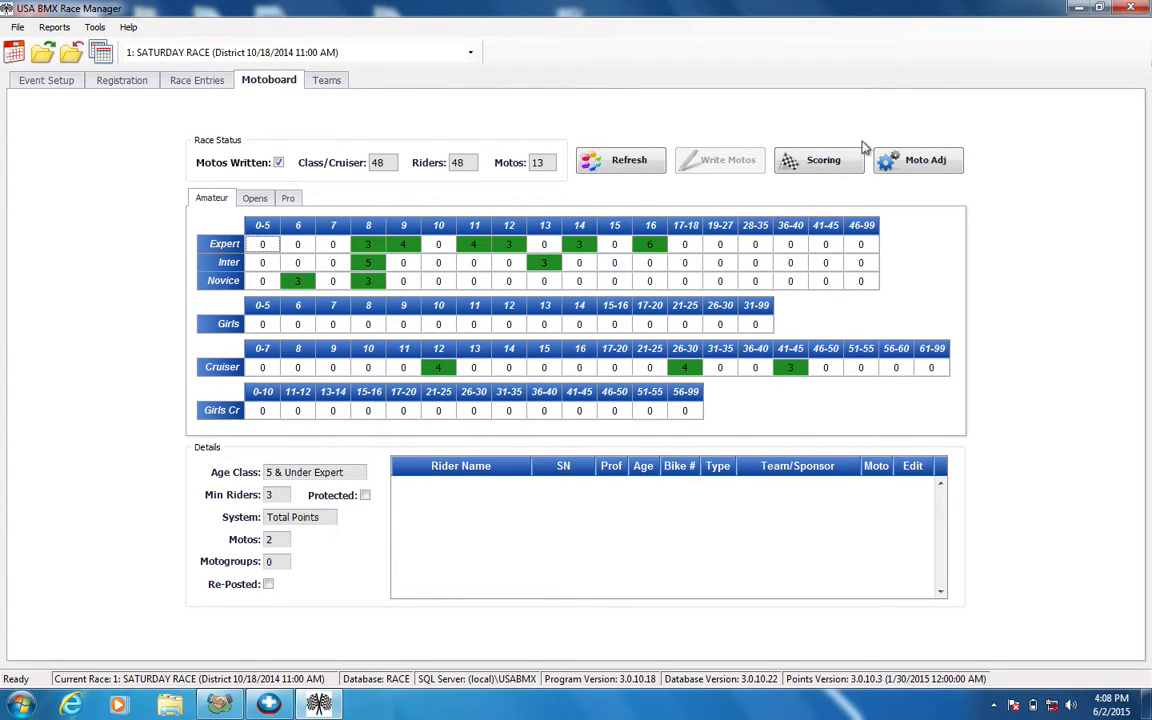
Turn on Auto Print Transfers in the scoring window, and exit scoring.
{"action": "left_click", "coordinate": [828, 168]}
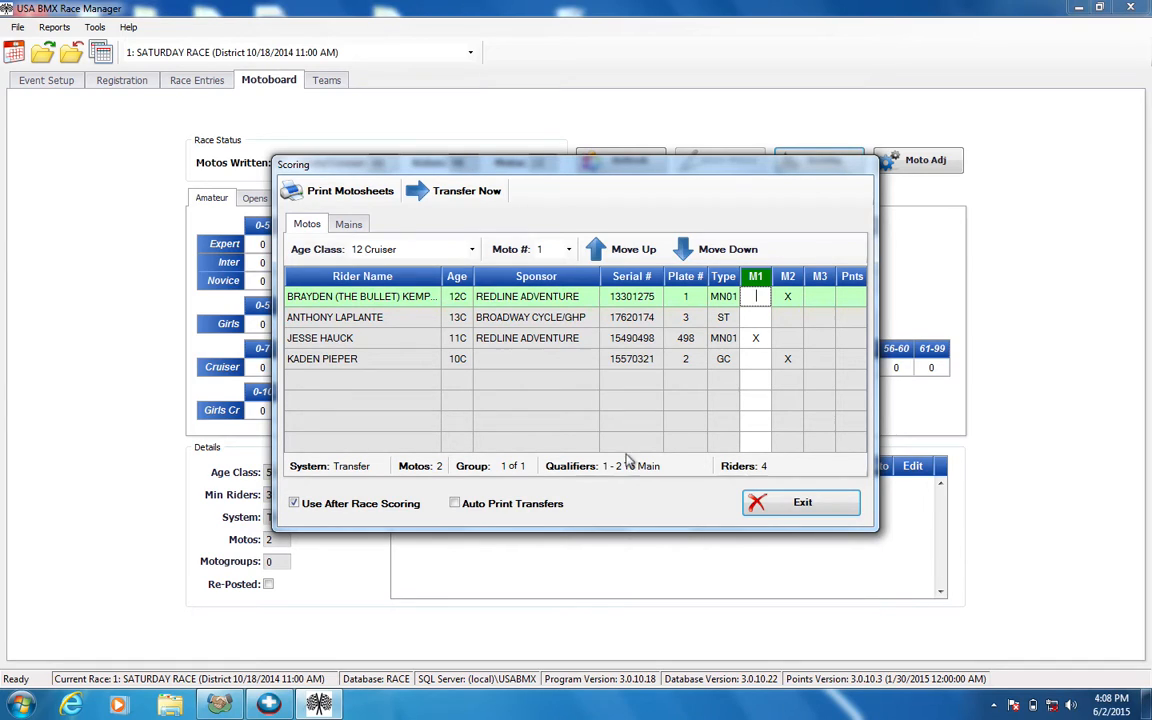
{"action": "left_click", "coordinate": [488, 505]}
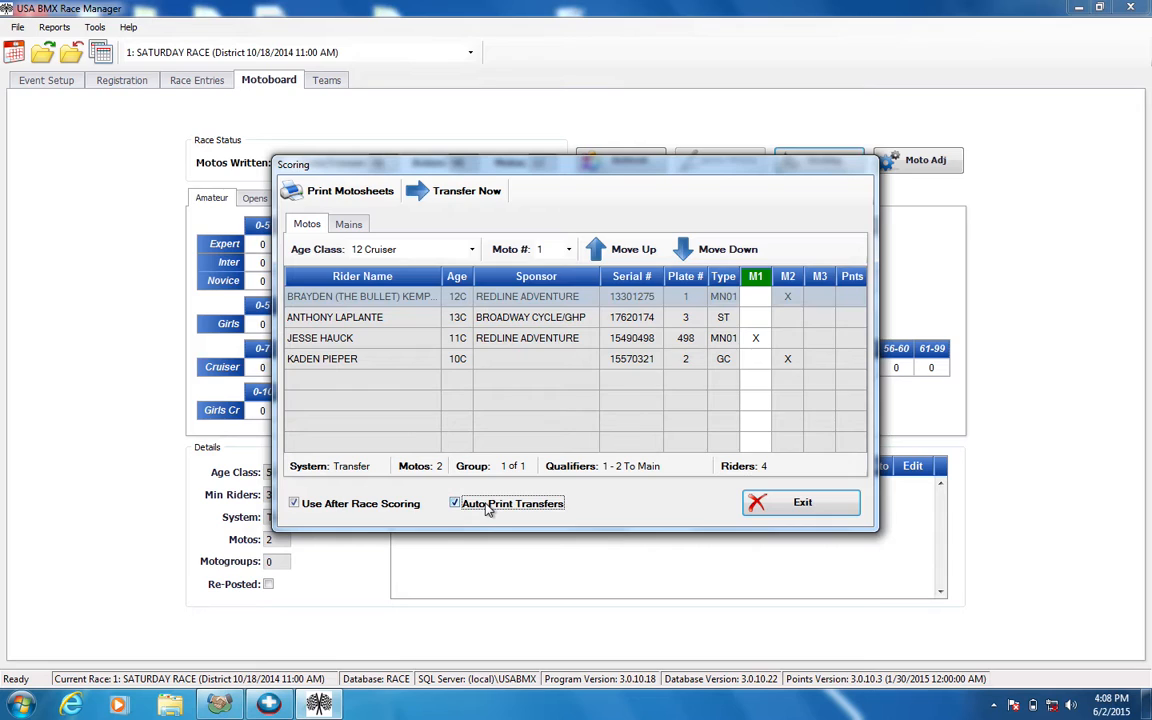
{"action": "left_click", "coordinate": [757, 505]}
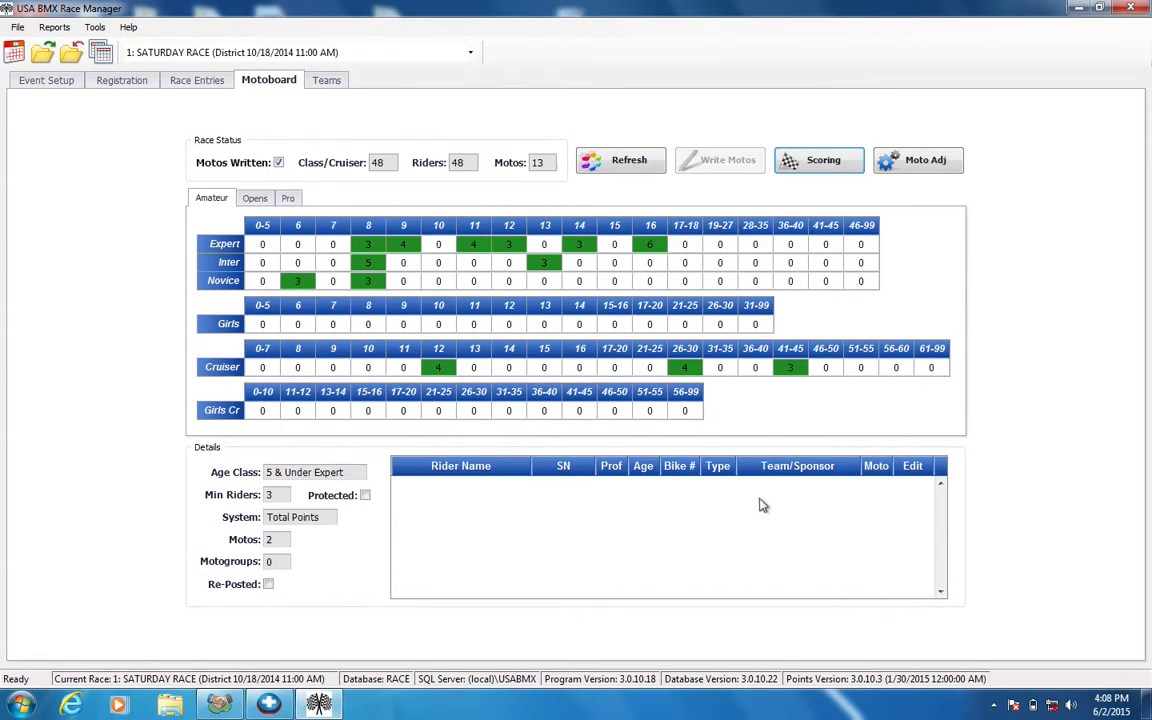
Reload the motoboard from registration and write the motos again.
{"action": "left_click", "coordinate": [645, 160]}
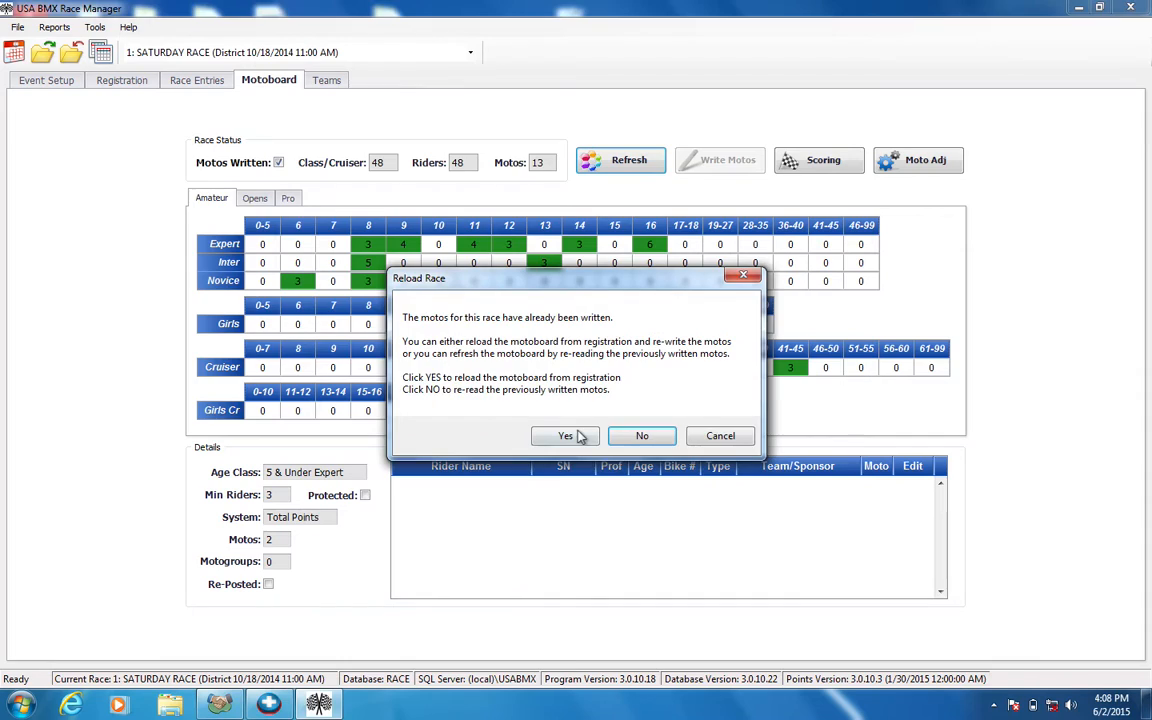
{"action": "left_click", "coordinate": [566, 435]}
{"action": "left_click", "coordinate": [703, 165]}
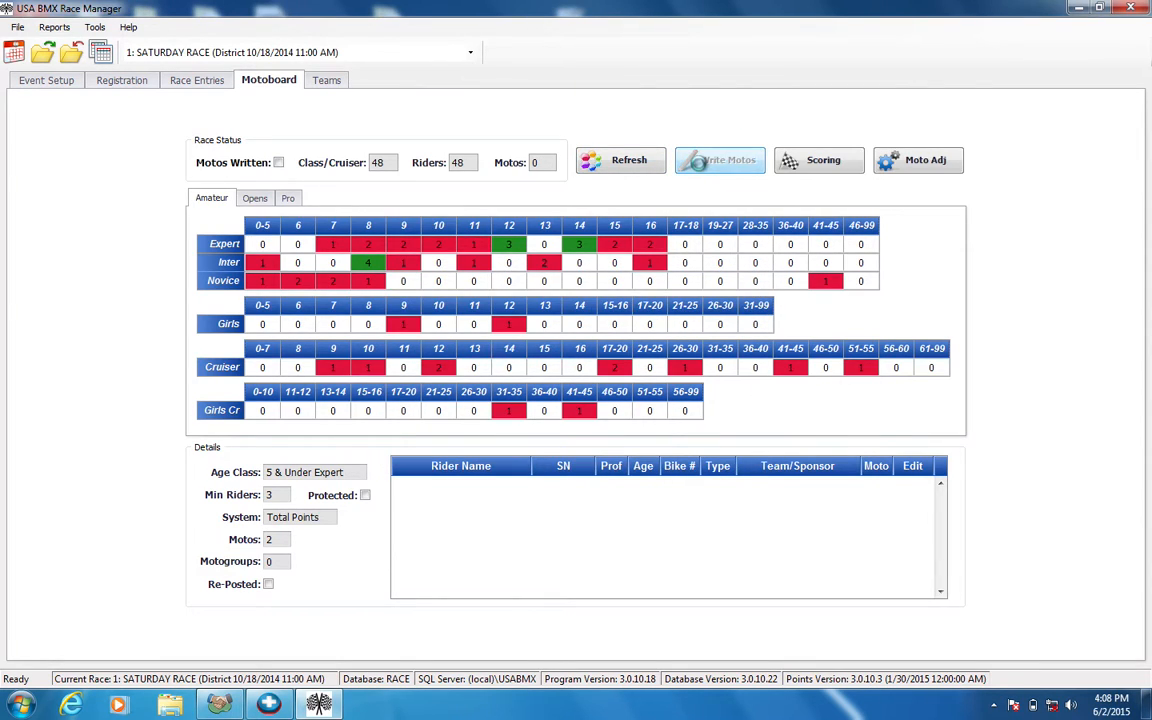
Turn off Use After Race Scoring in the scoring window, and mark the 12 Cruiser transfer for the first moto round.
{"action": "left_click", "coordinate": [822, 162]}
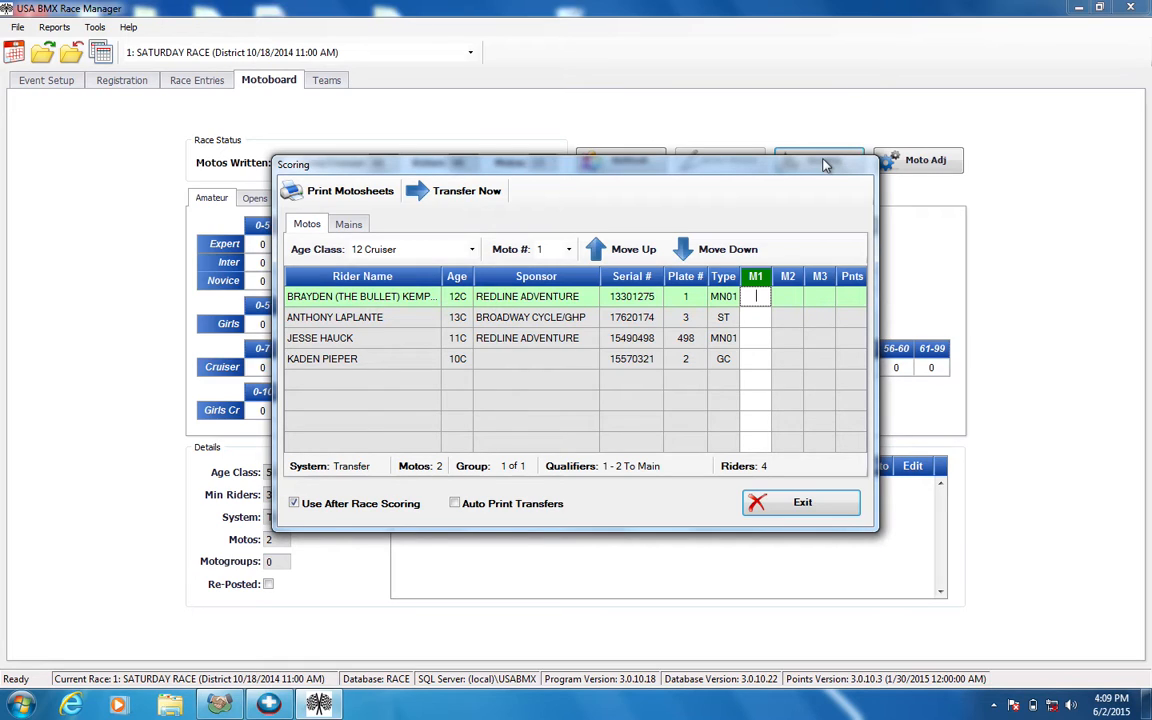
{"action": "left_click", "coordinate": [388, 508]}
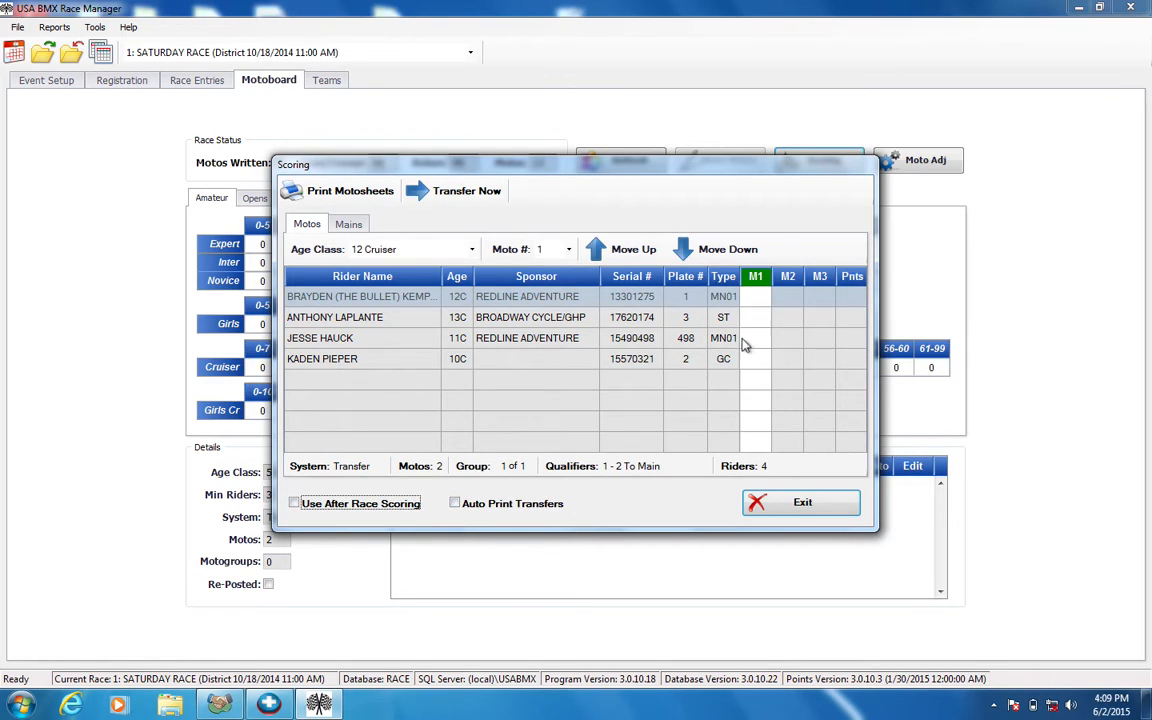
{"action": "left_click", "coordinate": [757, 298]}
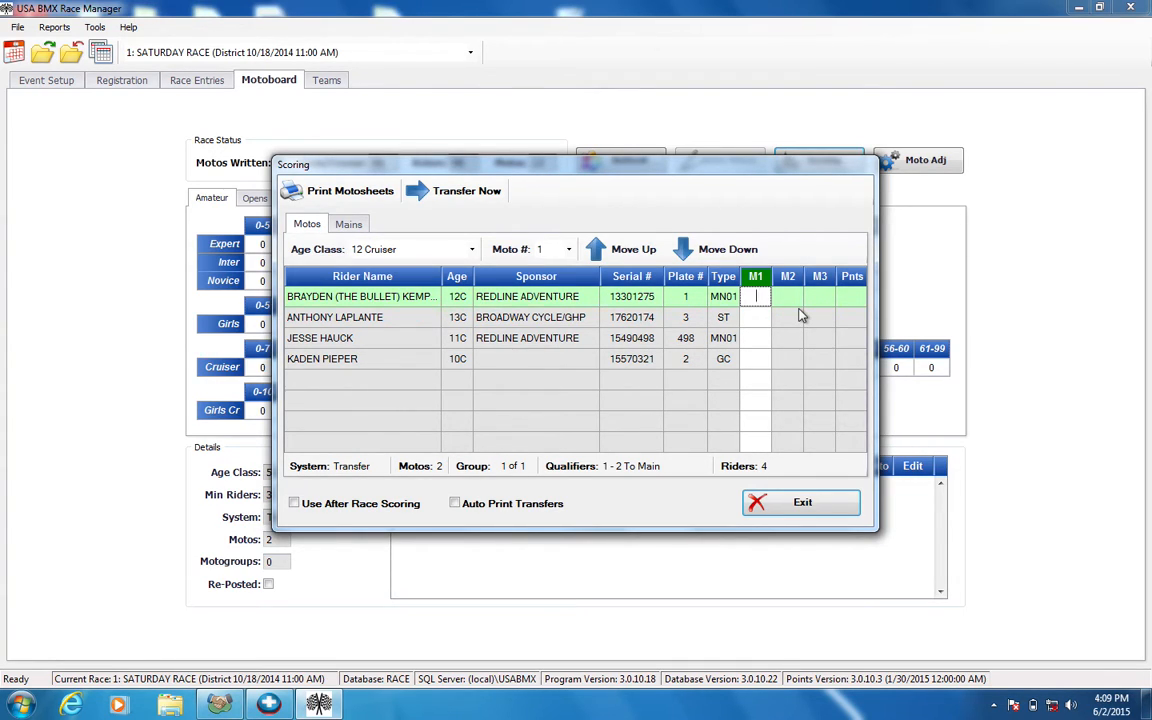
{"action": "key", "text": "Return"}
{"action": "key", "text": "Return"}
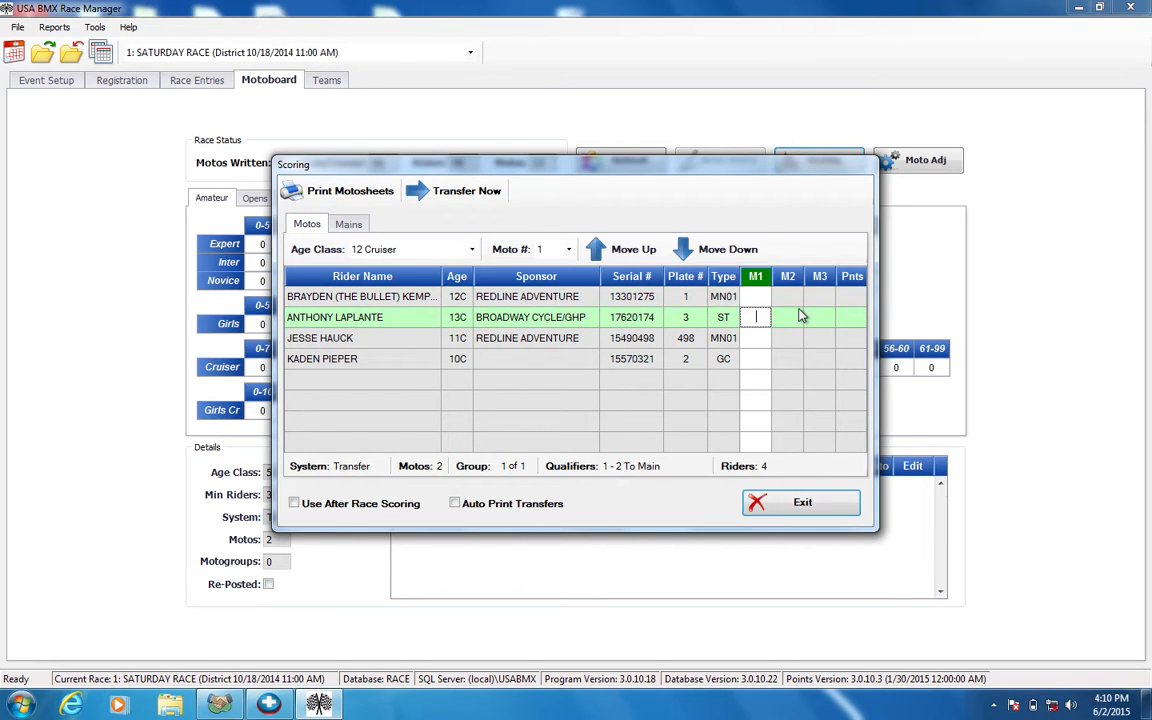
{"action": "type", "text": "Q"}
{"action": "key", "text": "Return"}
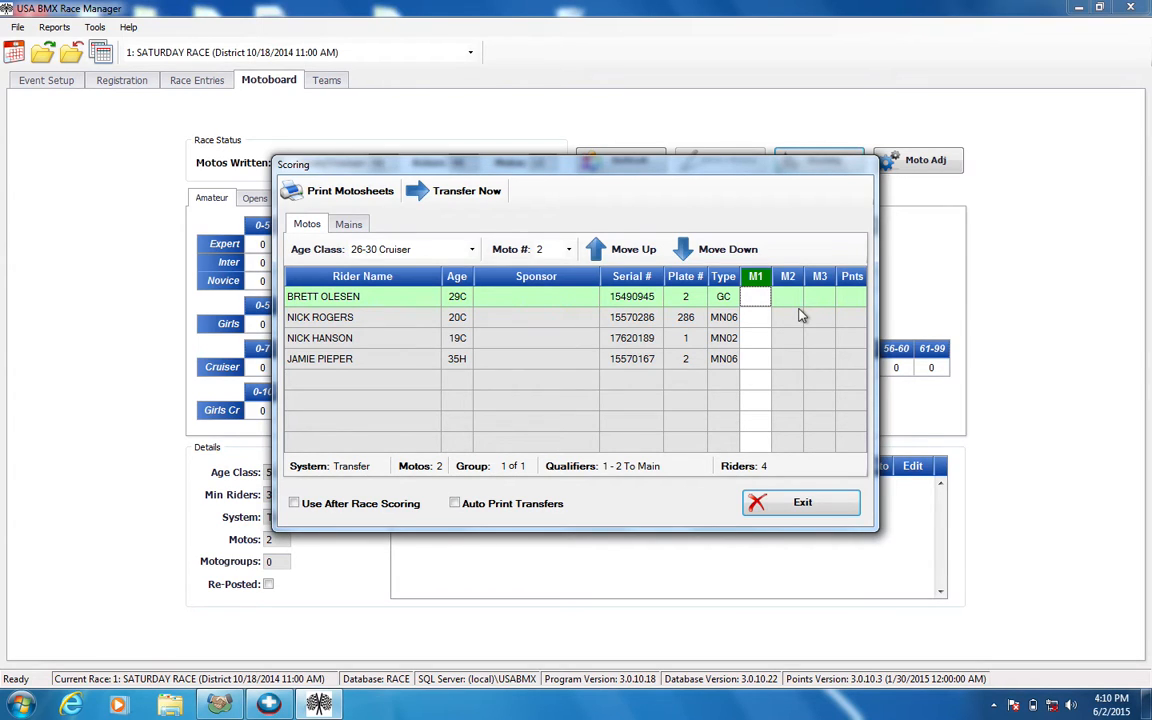
Go through the 26-30 Cruiser first moto, and score the first two listed 41-45 Cruiser riders 1 and 2.
{"action": "key", "text": "Down"}
{"action": "key", "text": "Down"}
{"action": "key", "text": "Down"}
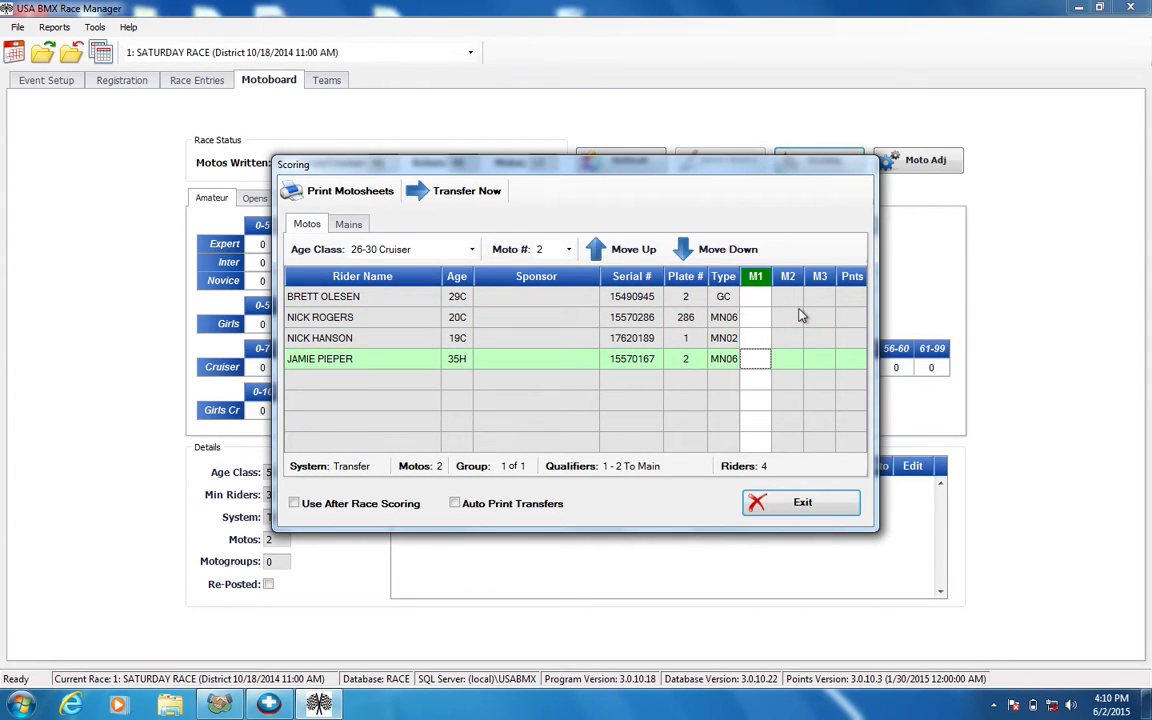
{"action": "key", "text": "Down"}
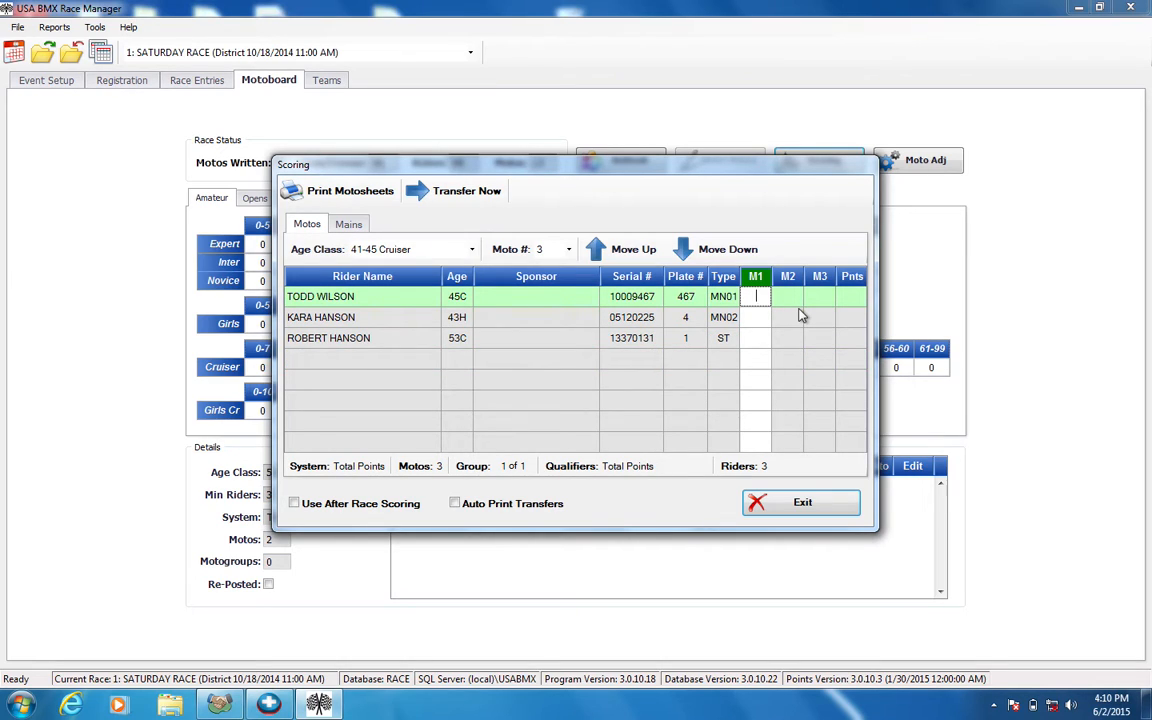
{"action": "type", "text": "1"}
{"action": "key", "text": "Down"}
{"action": "type", "text": "2"}
{"action": "key", "text": "Down"}
{"action": "key", "text": "Down"}
Score the 6 Novice first moto 3, 2, 1 in listed order.
{"action": "type", "text": "3"}
{"action": "key", "text": "Down"}
{"action": "type", "text": "2"}
{"action": "key", "text": "Down"}
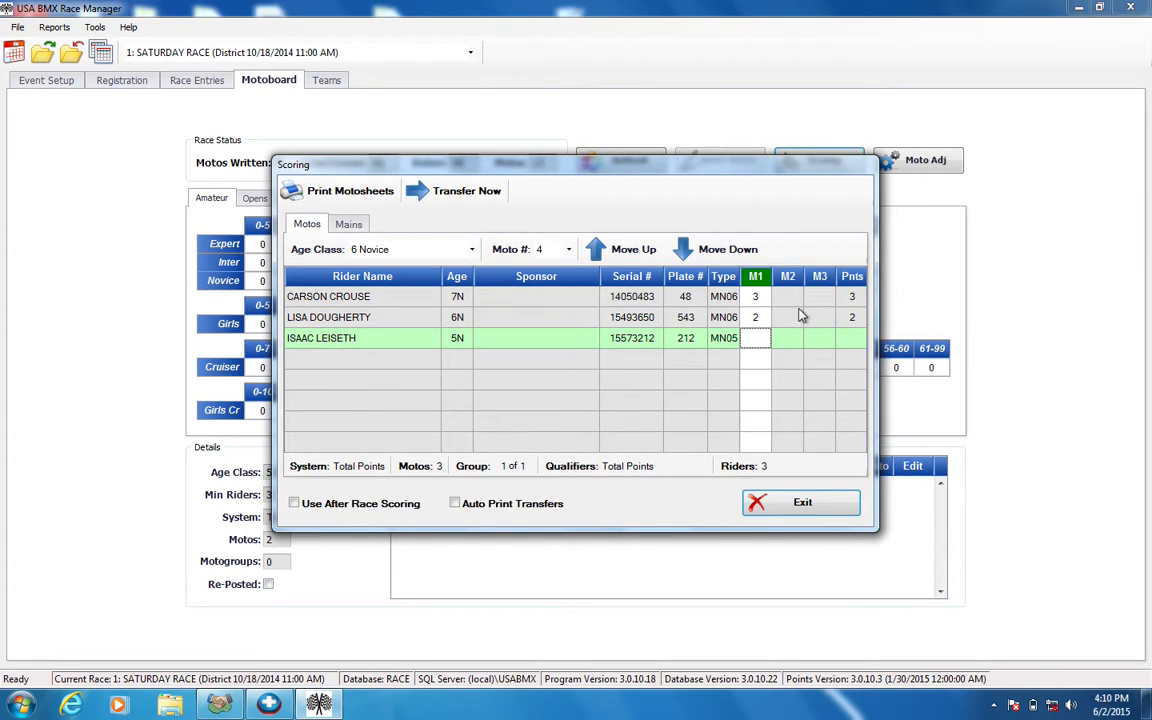
{"action": "type", "text": "1"}
{"action": "key", "text": "Down"}
Score the 8 Novice first moto 1, 2, 3 in listed order.
{"action": "type", "text": "1"}
{"action": "key", "text": "Return"}
{"action": "type", "text": "2"}
{"action": "key", "text": "Return"}
{"action": "type", "text": "3"}
{"action": "key", "text": "Return"}
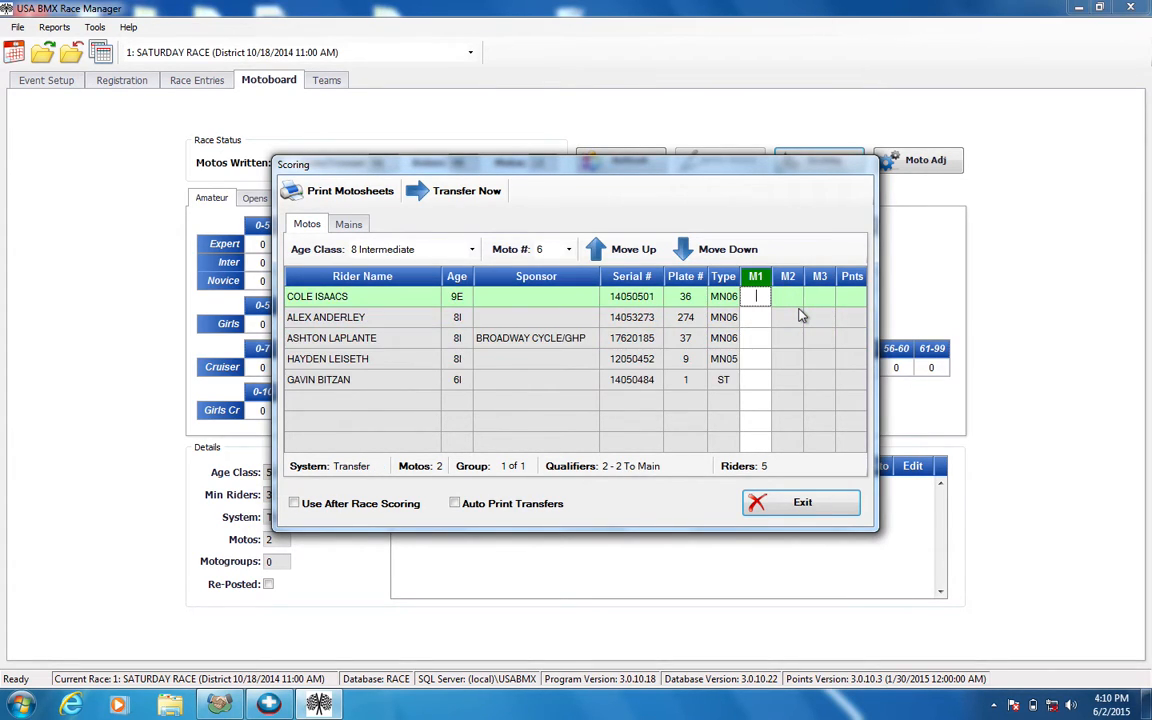
Mark two riders as transfers in the 8 Intermediate first moto, and advance to 13 Intermediate.
{"action": "type", "text": "Q"}
{"action": "key", "text": "Return"}
{"action": "type", "text": "Q"}
{"action": "key", "text": "Return"}
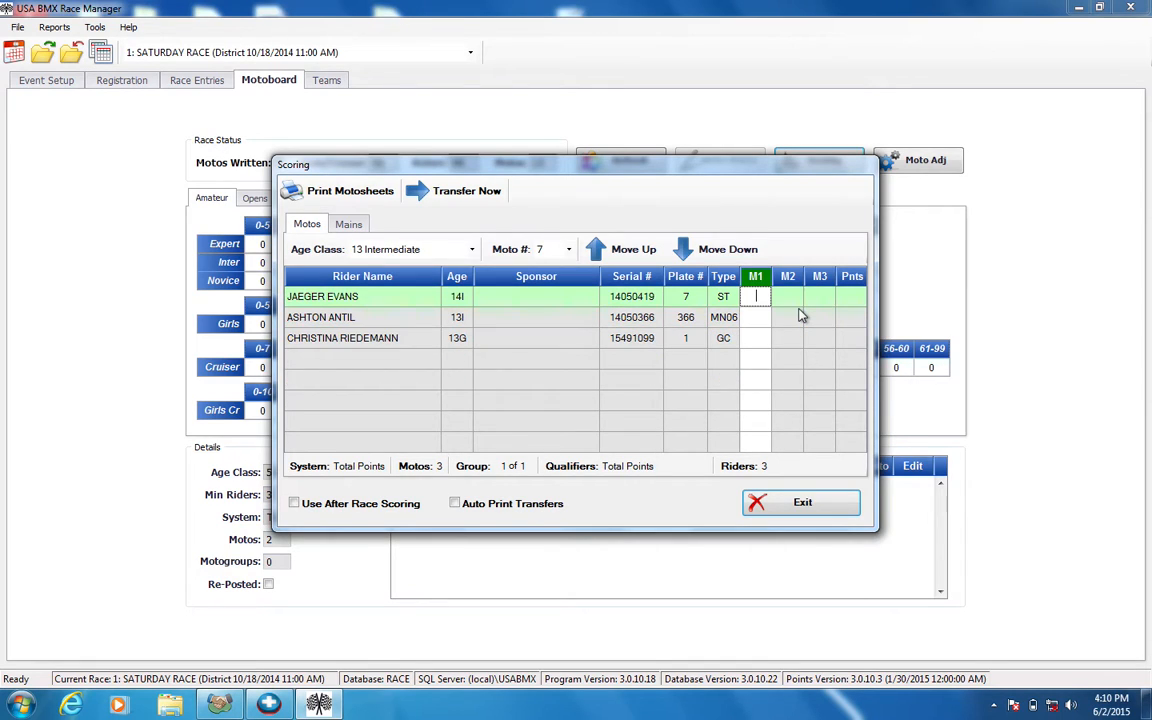
Score the 13 Intermediate and 8 Expert first motos 1, 2, 3, and mark the first listed 9 Expert and 11 Expert riders as transfers.
{"action": "type", "text": "123123"}
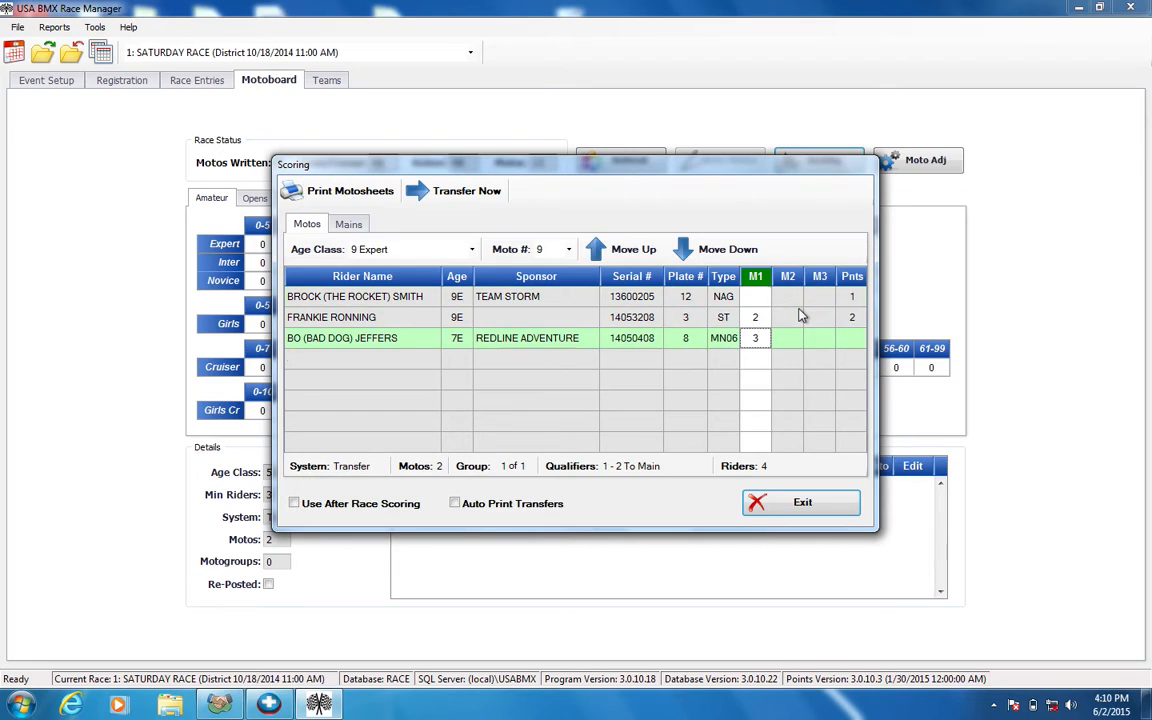
{"action": "type", "text": "1234"}
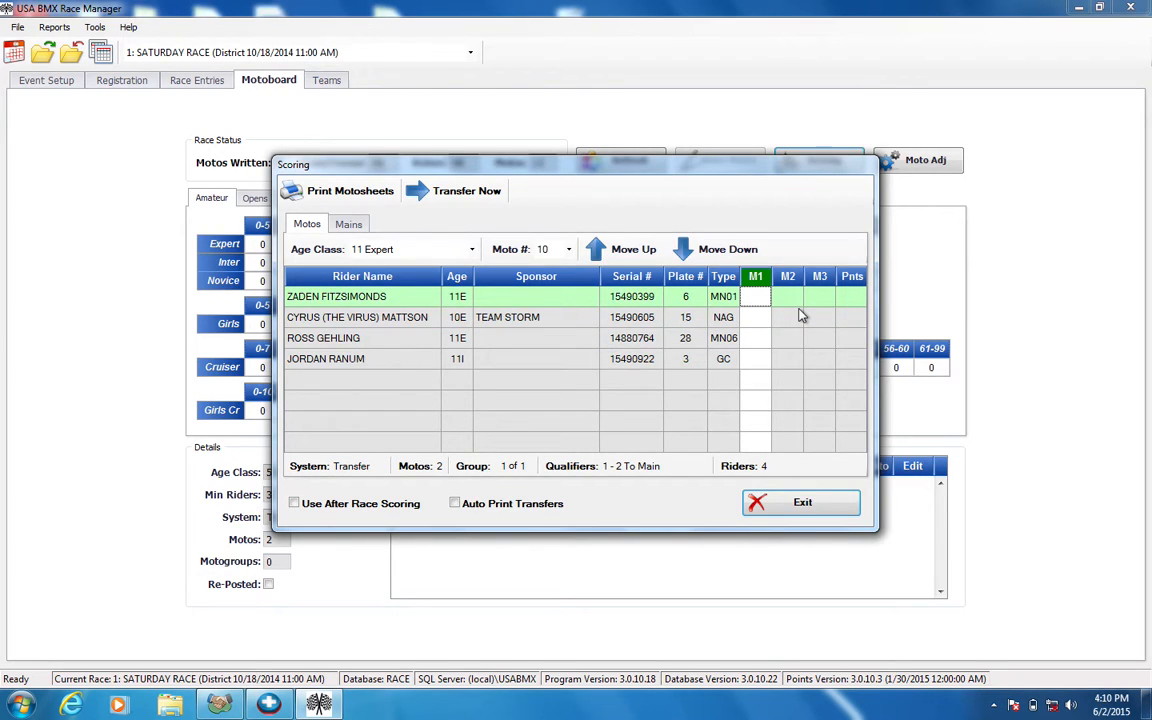
{"action": "type", "text": "1234"}
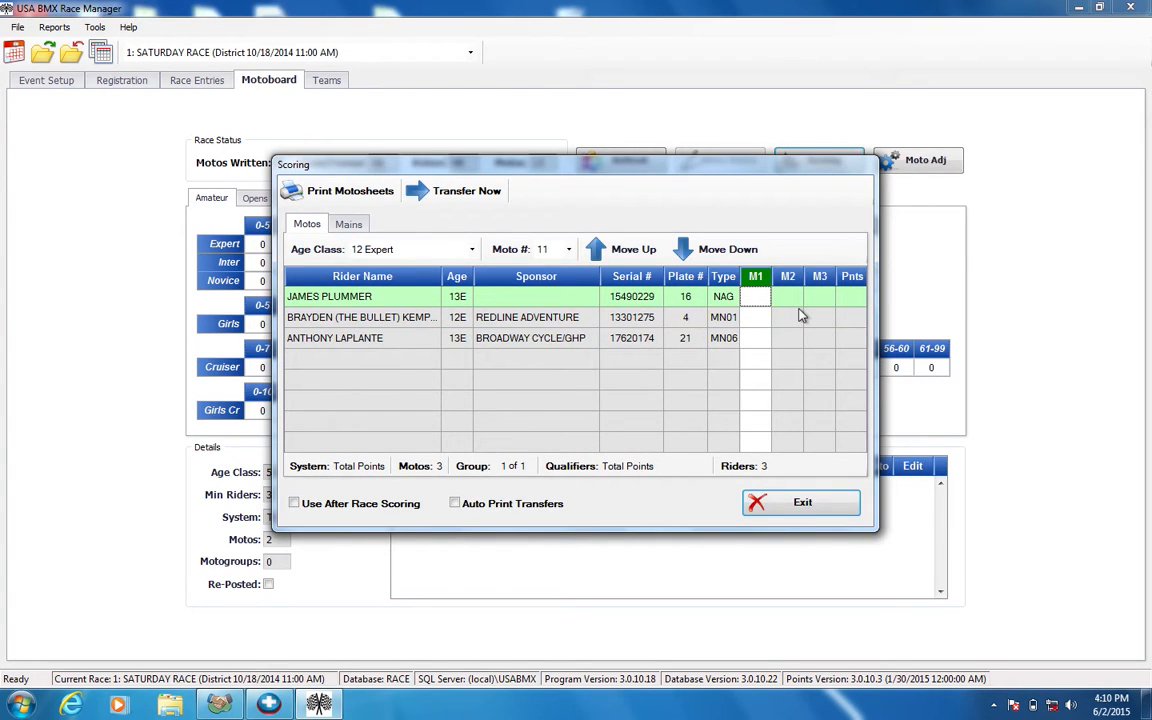
Score the 12 Expert and 14 Expert first motos 1, 2, 3, and mark the first two listed 16 Expert riders as transfers.
{"action": "type", "text": "123"}
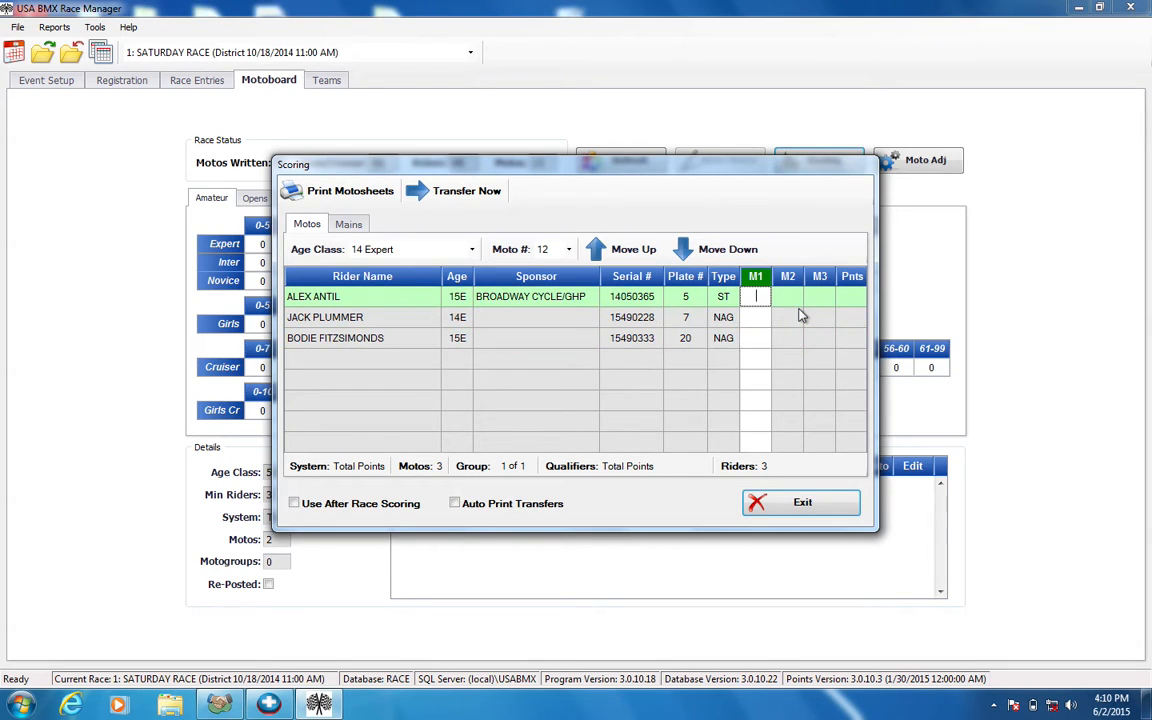
{"action": "type", "text": "123"}
{"action": "type", "text": "X"}
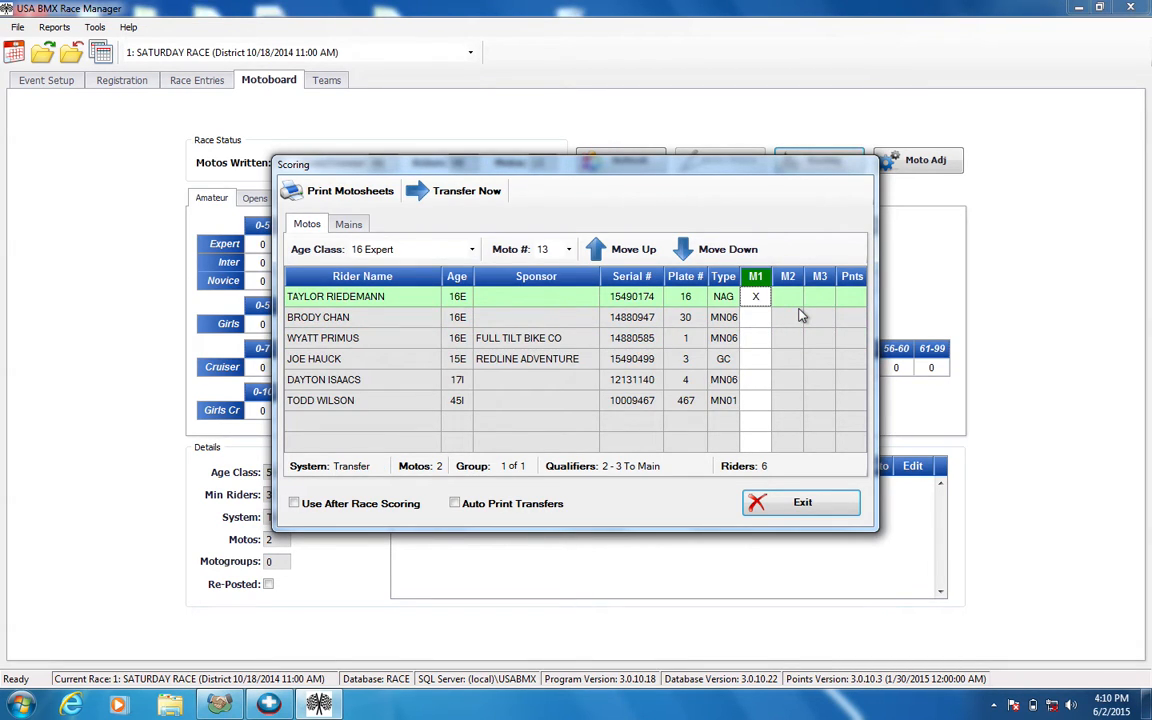
{"action": "type", "text": "X"}
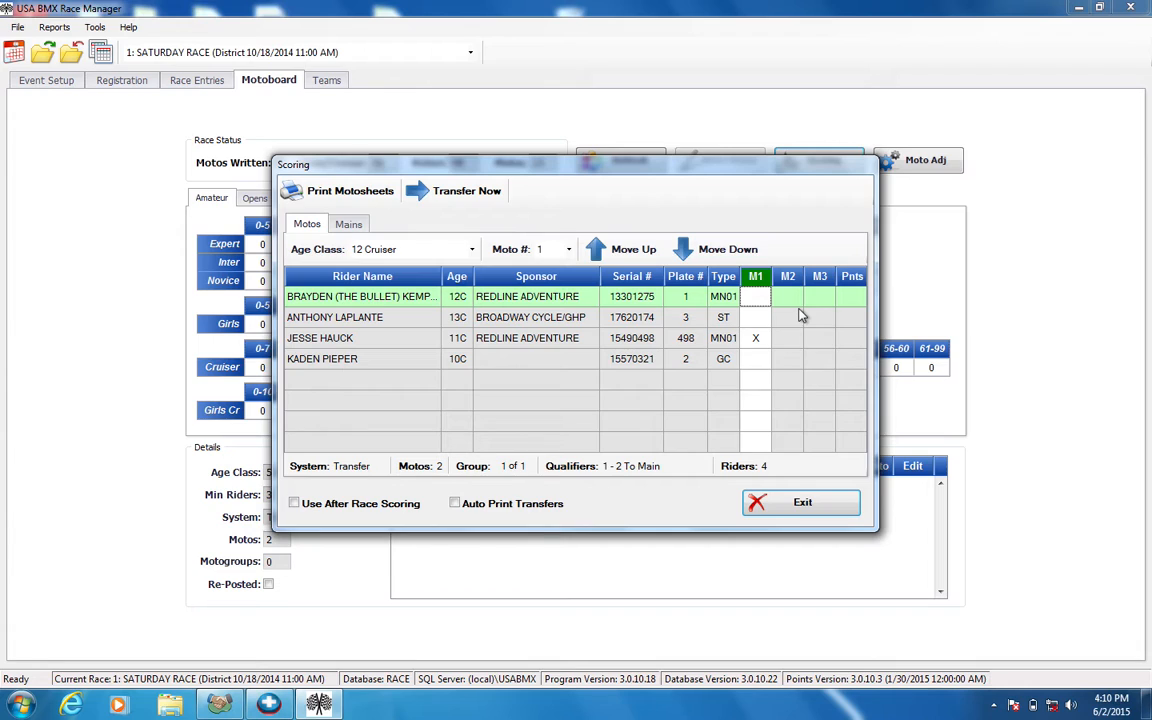
Mark the first two listed 12 Cruiser riders as second-moto transfers, and score the 41-45 Cruiser second moto 1, 2, 3.
{"action": "left_click", "coordinate": [791, 293]}
{"action": "type", "text": "XX"}
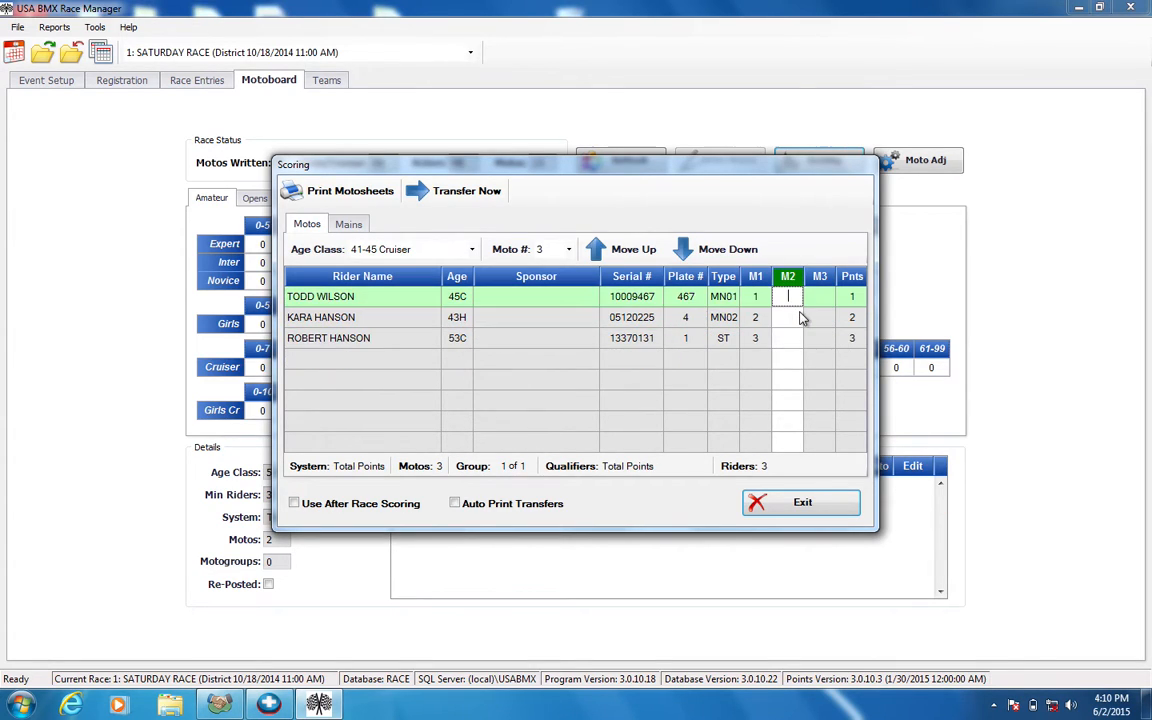
{"action": "type", "text": "123"}
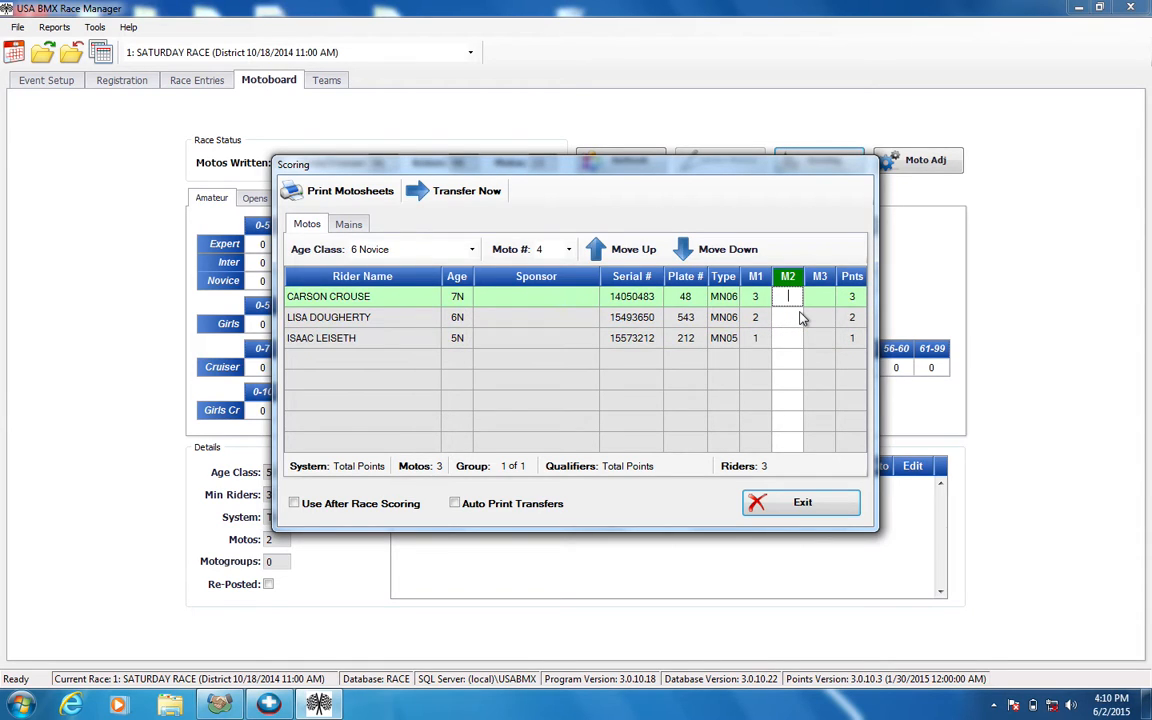
Score the 6 Novice second moto 3, 2, 1 and the 8 Novice second moto 1, 2, 3 in listed order.
{"action": "type", "text": "32112"}
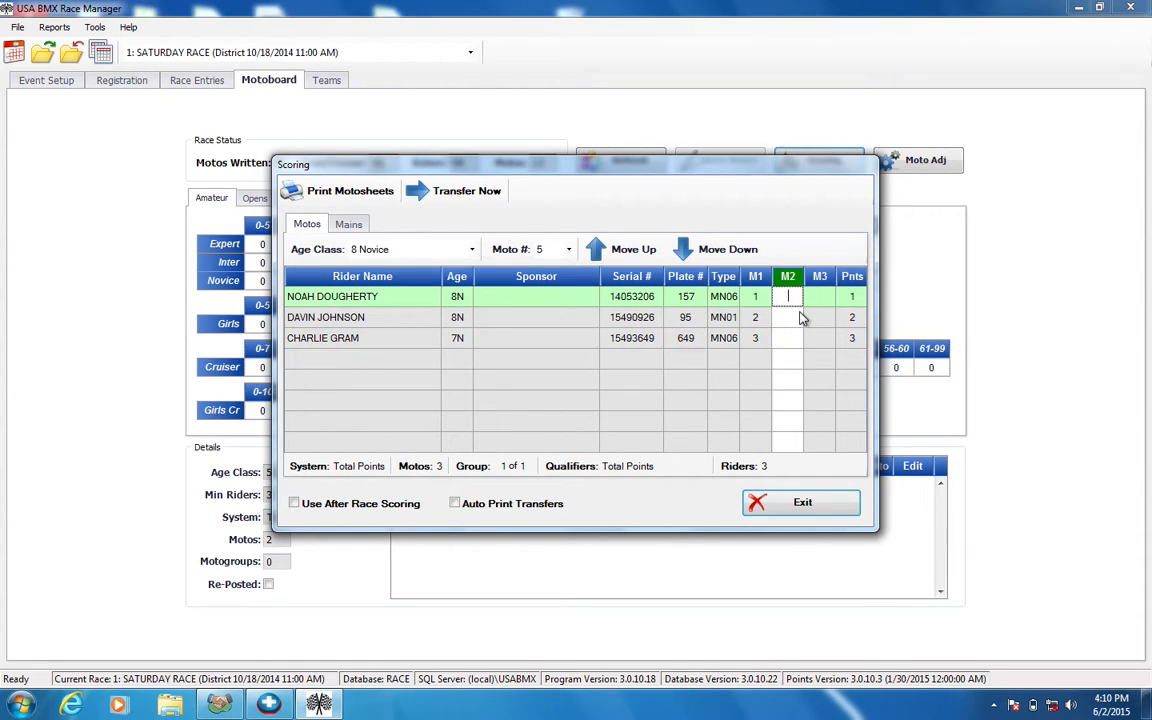
{"action": "key", "text": "Return"}
{"action": "type", "text": "3"}
{"action": "key", "text": "Return"}
{"action": "key", "text": "Return"}
{"action": "key", "text": "Return"}
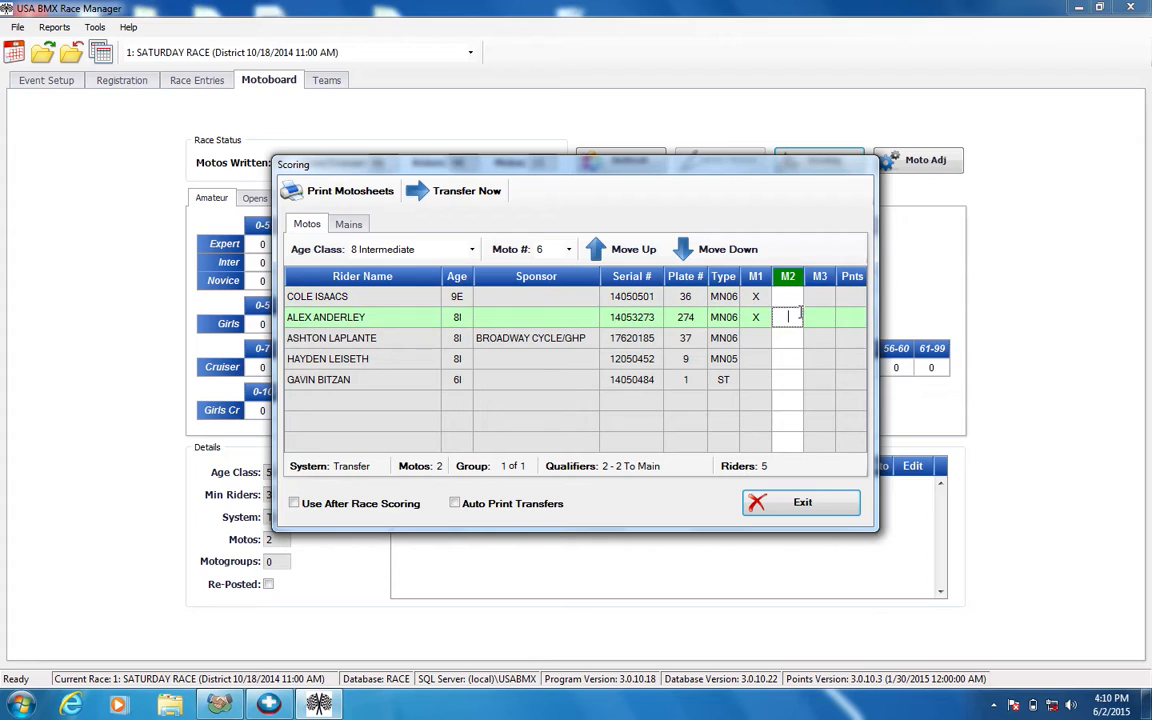
Mark the third and fourth listed 8 Intermediate riders as second-moto transfers.
{"action": "key", "text": "Return"}
{"action": "type", "text": "x"}
{"action": "key", "text": "Return"}
{"action": "key", "text": "Return"}
{"action": "type", "text": "x"}
{"action": "key", "text": "Return"}
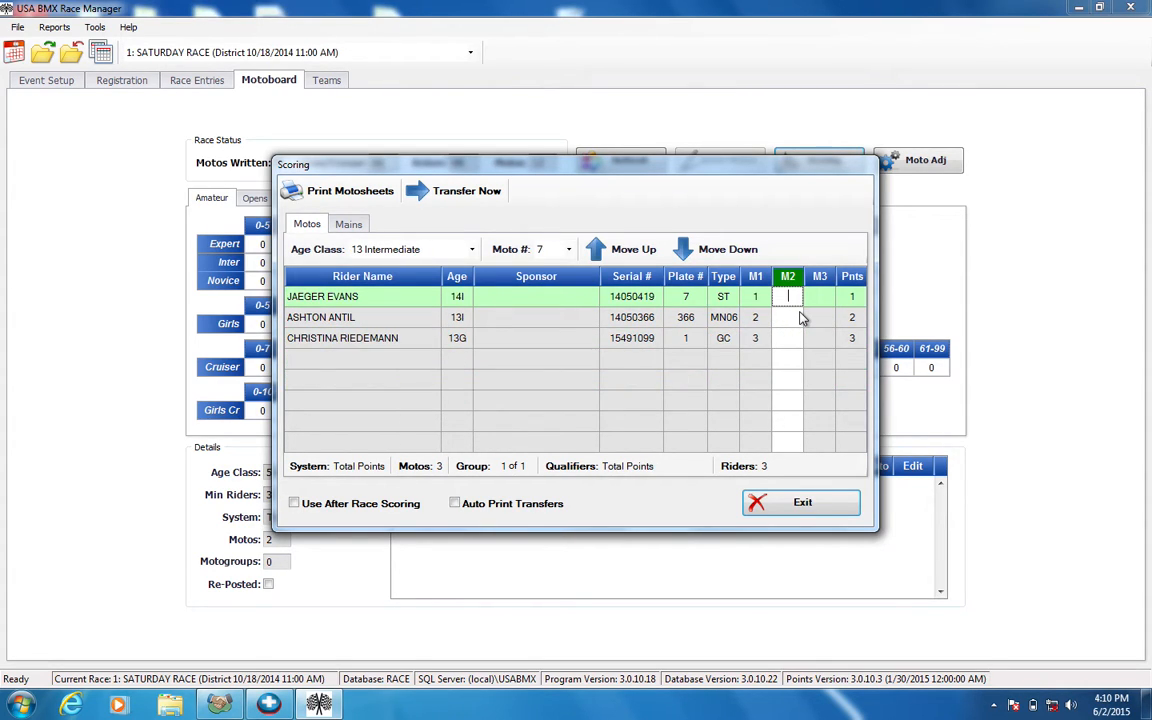
Score the 13 Intermediate and 8 Expert second motos 1, 2, 3, and mark two 9 Expert riders as second-moto transfers.
{"action": "type", "text": "123123"}
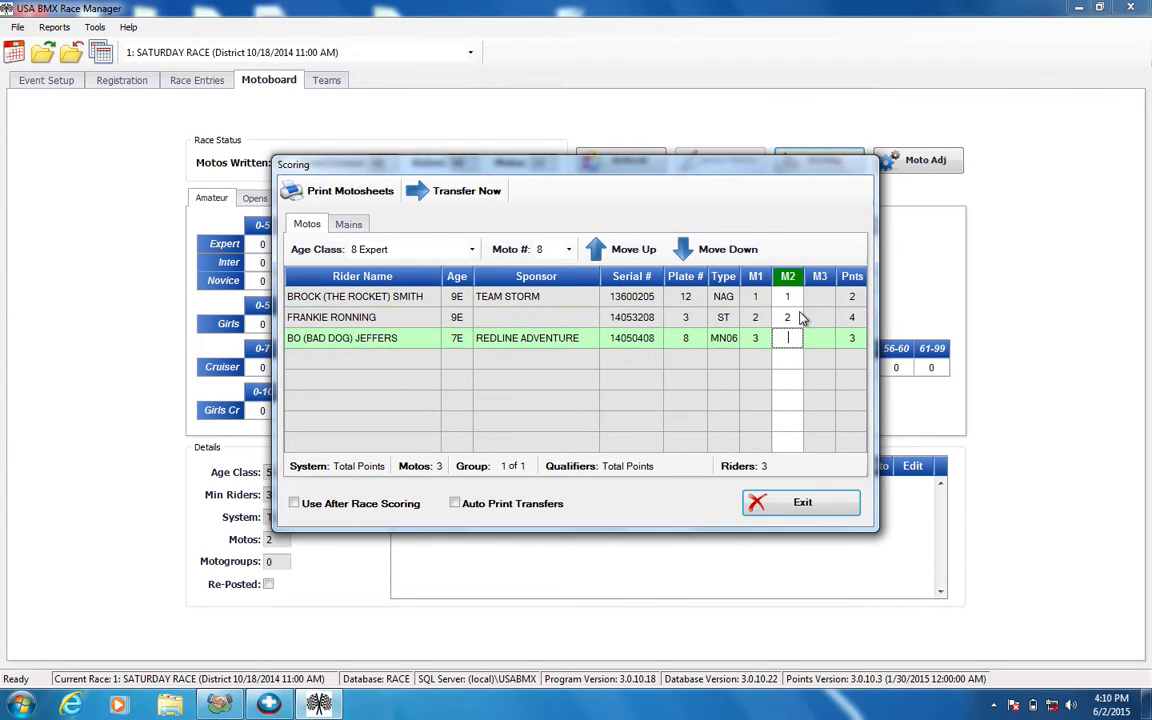
{"action": "key", "text": "Return"}
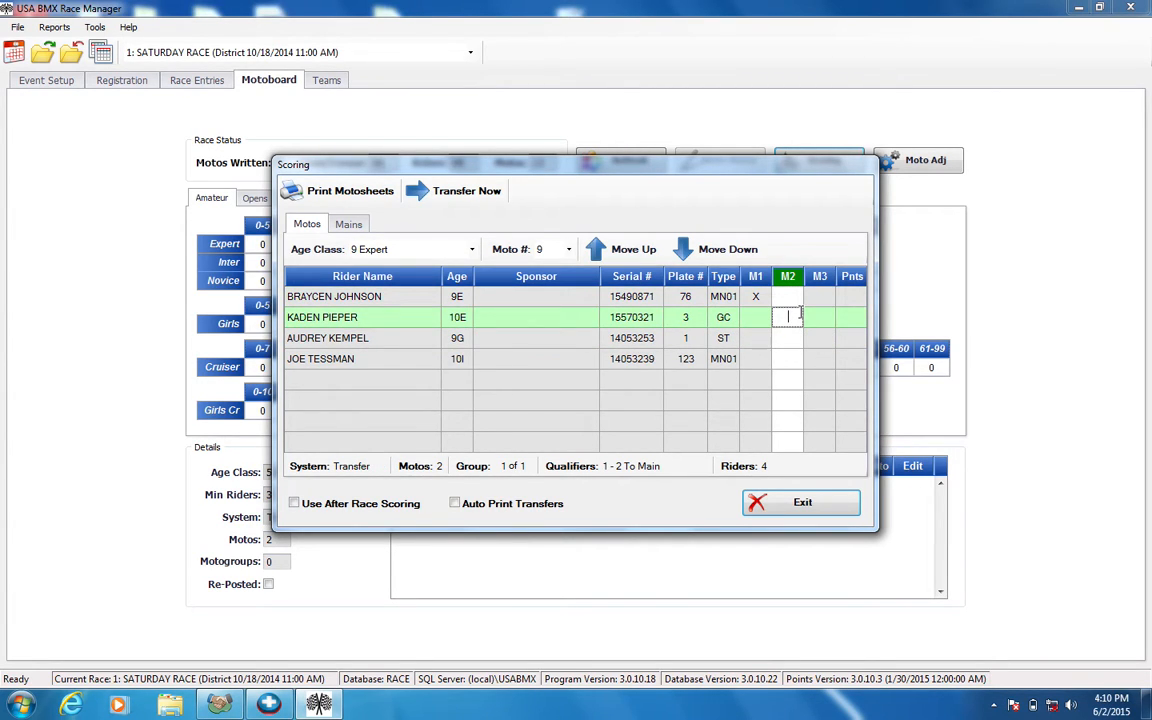
{"action": "key", "text": "super"}
{"action": "type", "text": "x"}
{"action": "key", "text": "Escape"}
{"action": "type", "text": "x"}
{"action": "key", "text": "Return"}
{"action": "type", "text": "x"}
{"action": "key", "text": "Return"}
{"action": "key", "text": "Return"}
{"action": "key", "text": "Return"}
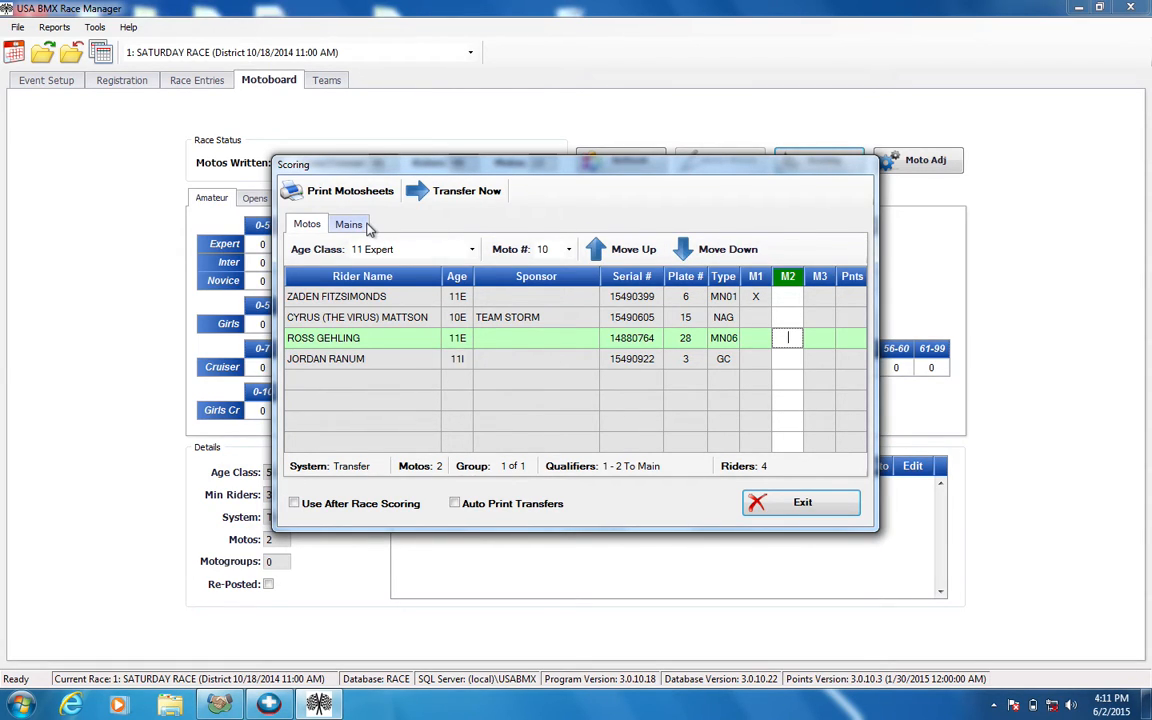
Toggle Auto Print Transfers on and back off, and mark the third and fourth listed 11 Expert riders as second-moto transfers.
{"action": "left_click", "coordinate": [474, 507]}
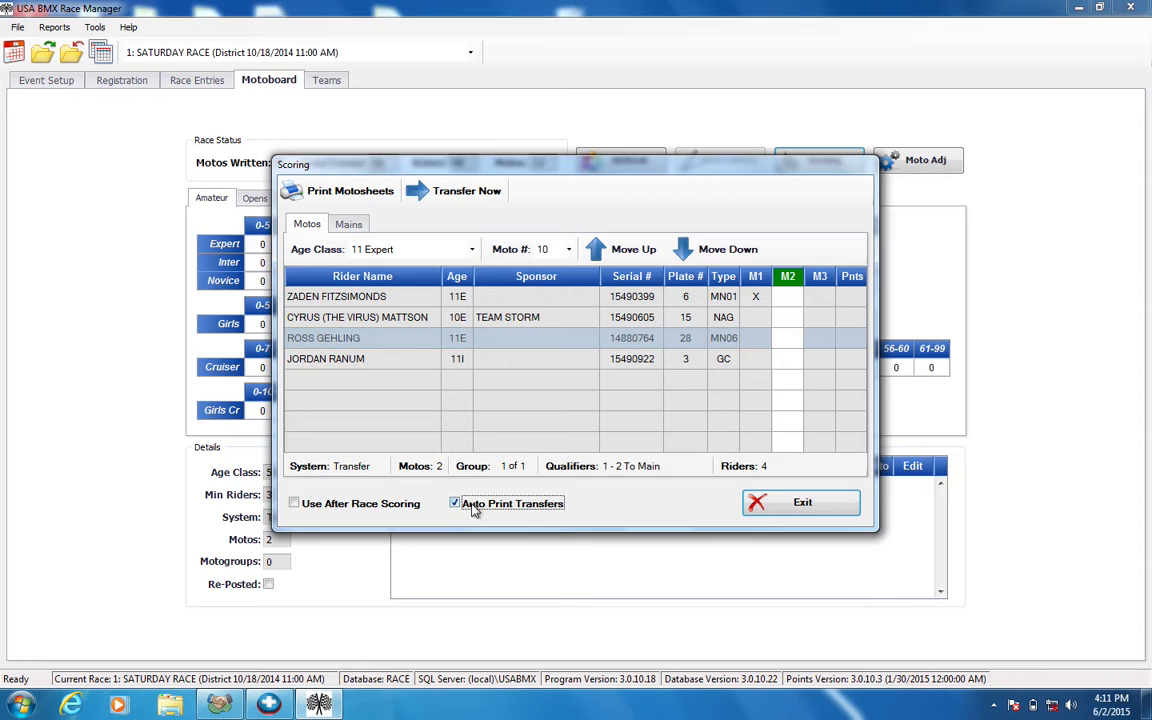
{"action": "left_click", "coordinate": [563, 507]}
{"action": "left_click", "coordinate": [786, 318]}
{"action": "left_click", "coordinate": [787, 338]}
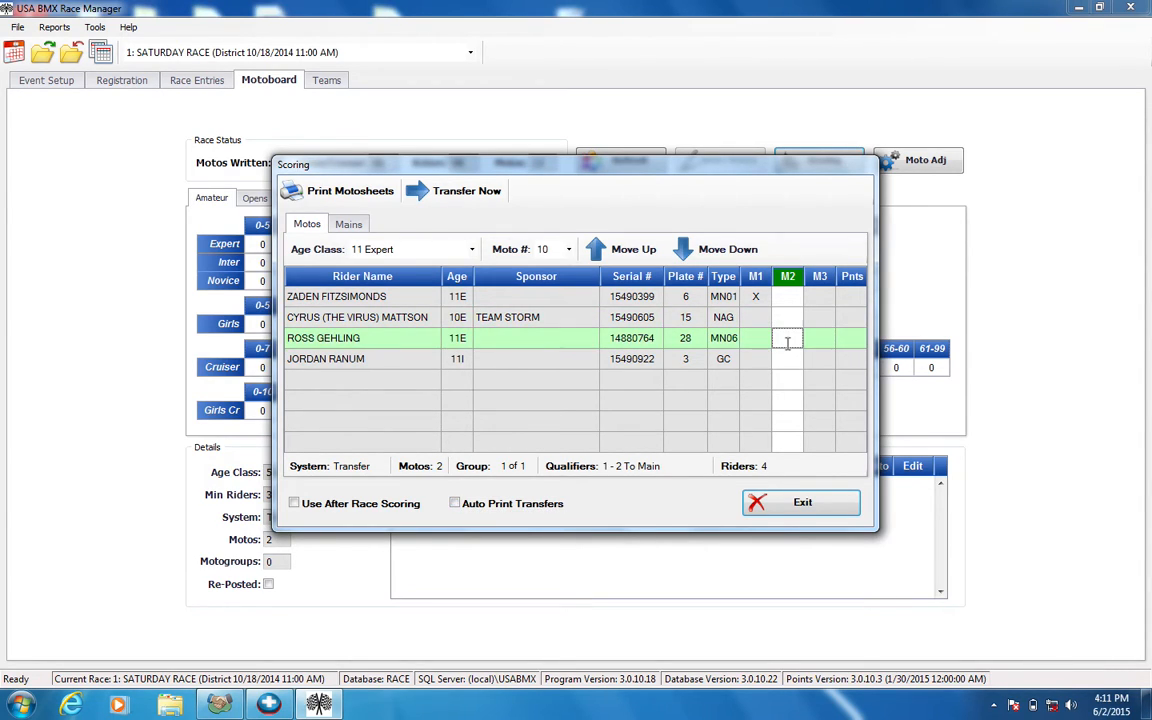
{"action": "type", "text": "X"}
{"action": "key", "text": "Return"}
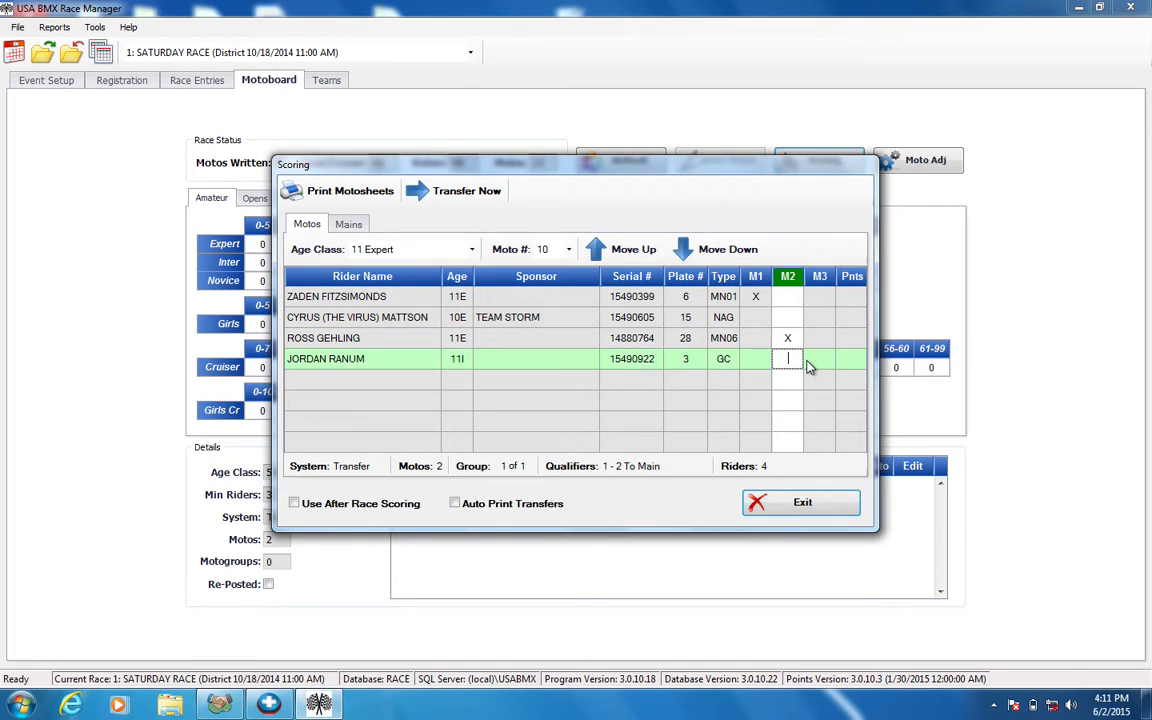
{"action": "type", "text": "X"}
{"action": "key", "text": "Return"}
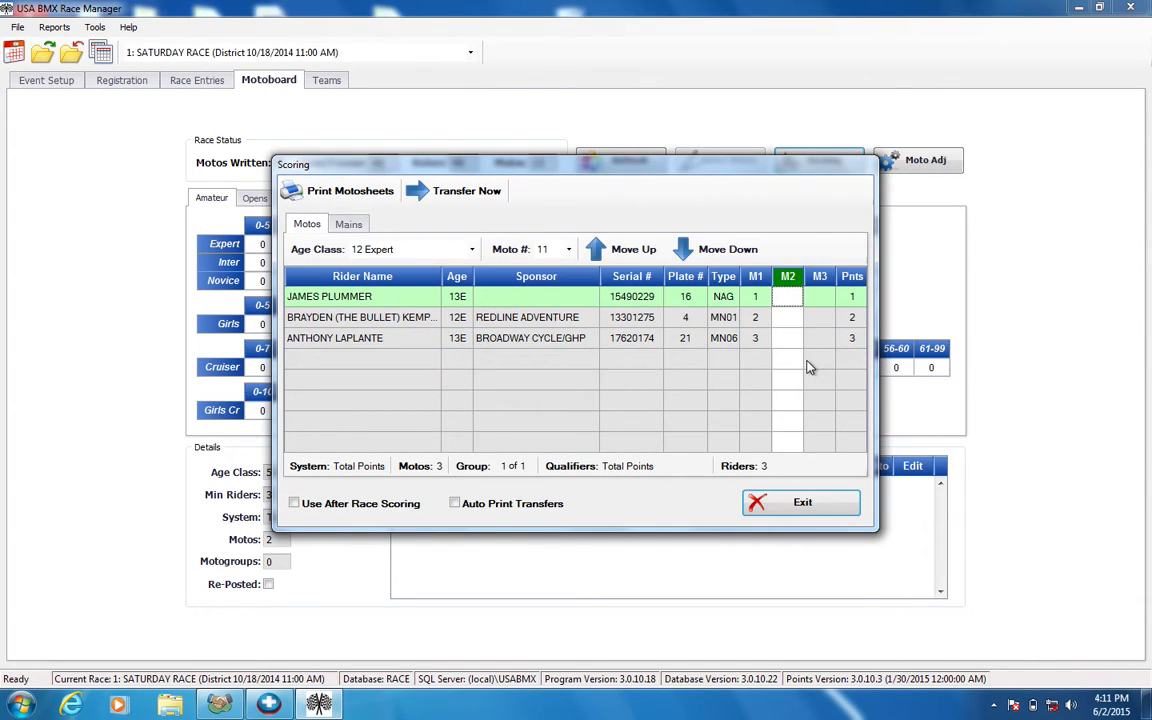
Turn on Auto Print Transfers, and view the motosheet package print options without printing.
{"action": "left_click", "coordinate": [523, 508]}
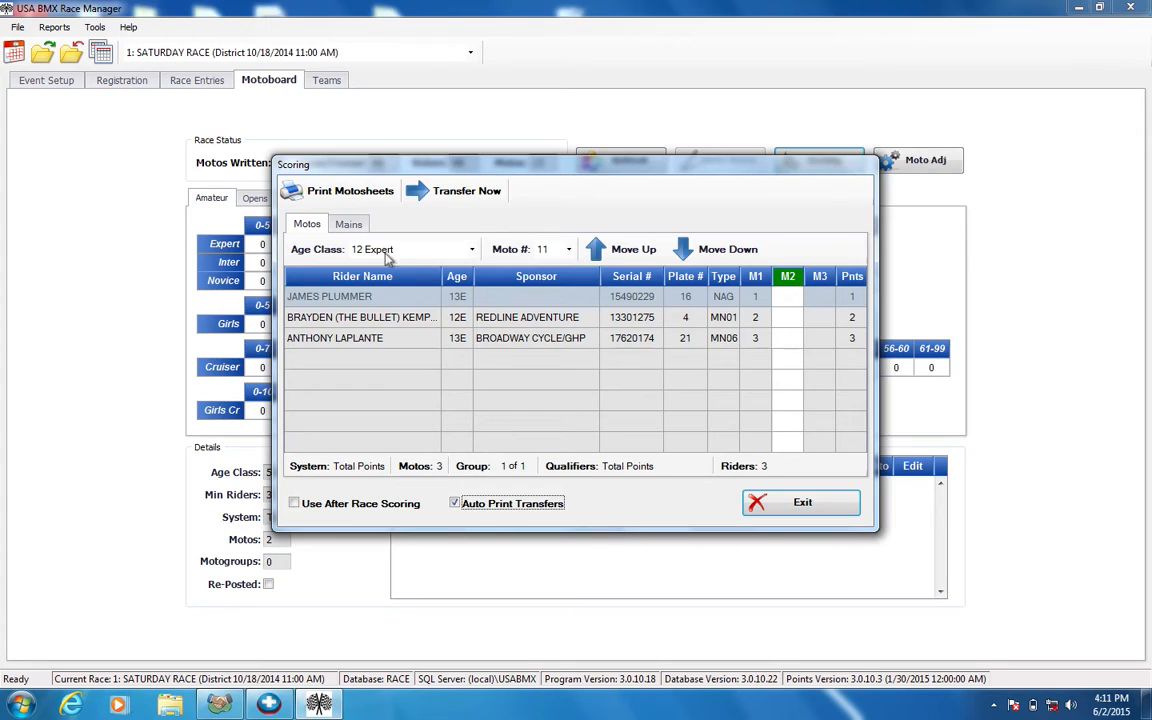
{"action": "left_click", "coordinate": [370, 200]}
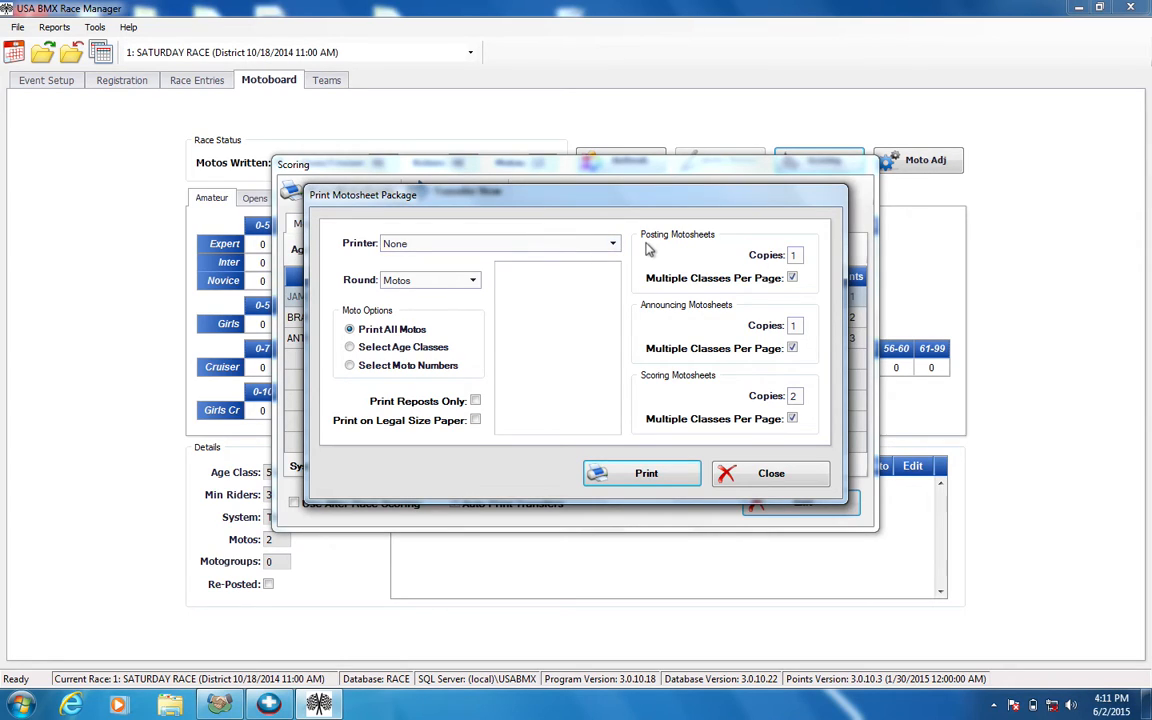
{"action": "left_click", "coordinate": [800, 477]}
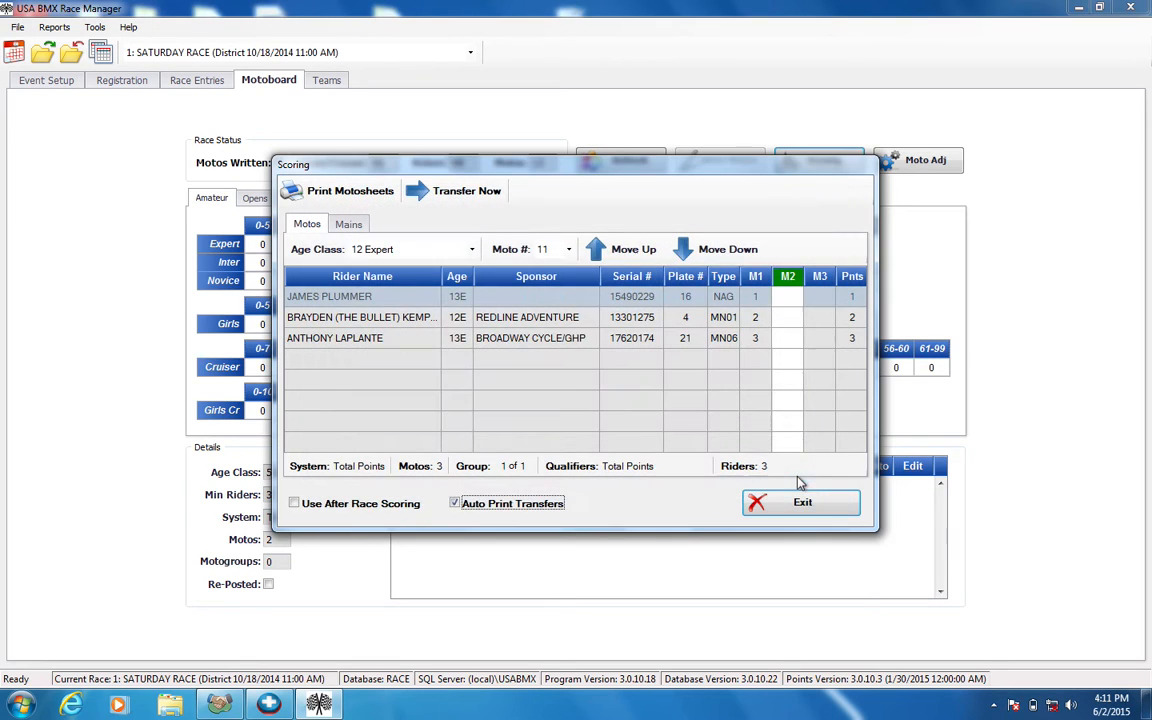
Score the 12 Expert second moto 1, 2, 3 in listed order.
{"action": "left_click", "coordinate": [790, 298]}
{"action": "type", "text": "1"}
{"action": "key", "text": "Return"}
{"action": "type", "text": "2"}
{"action": "key", "text": "Return"}
{"action": "type", "text": "3"}
{"action": "key", "text": "Return"}
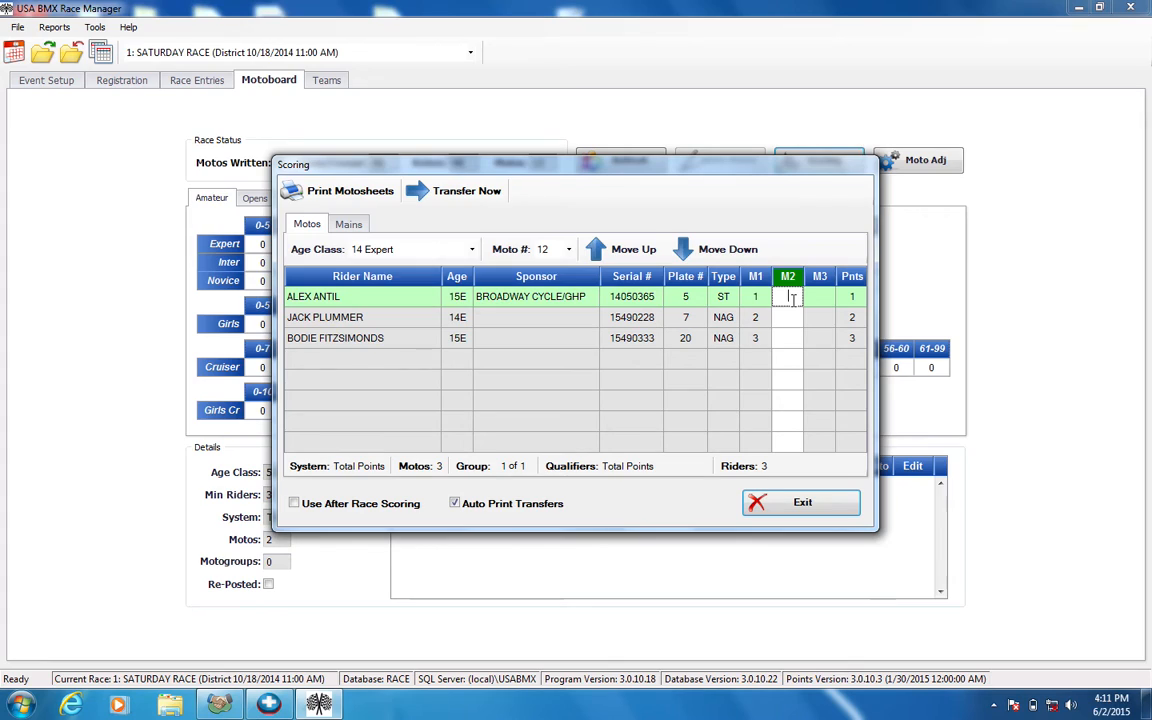
Score the 14 Expert second moto 1, 2, 3 in listed order.
{"action": "type", "text": "1"}
{"action": "key", "text": "Return"}
{"action": "type", "text": "2"}
{"action": "key", "text": "Return"}
{"action": "type", "text": "3"}
{"action": "key", "text": "Return"}
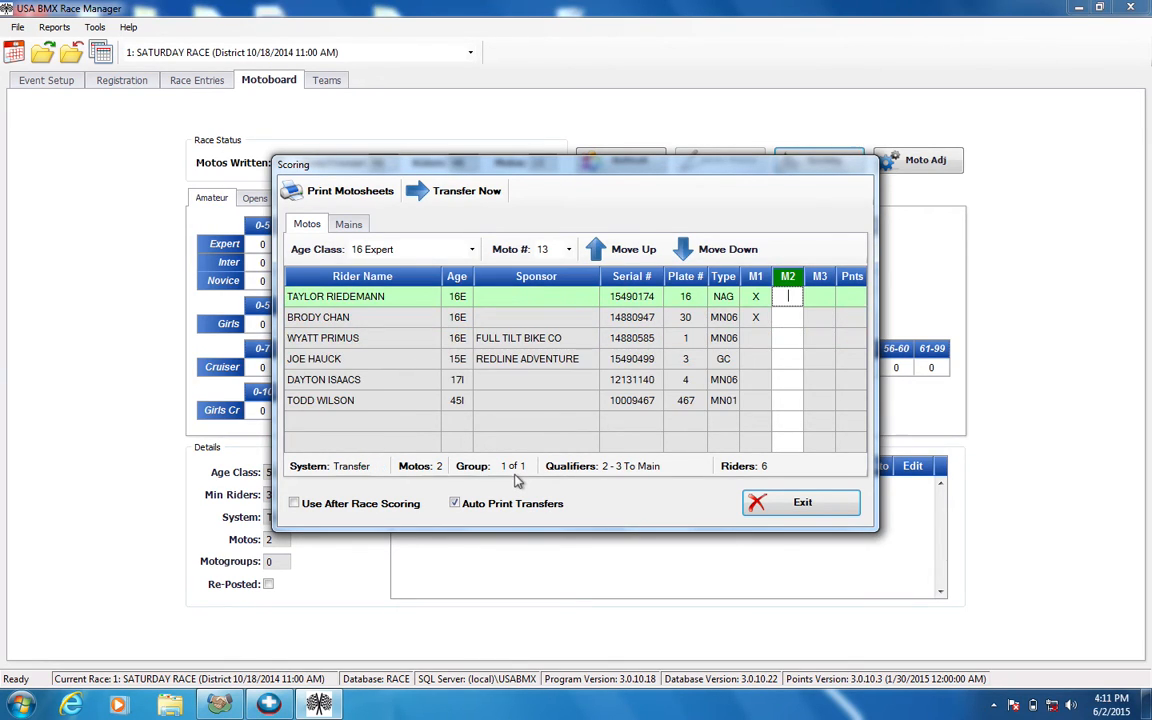
Mark the third, fourth and fifth listed 16 Expert riders as second-moto transfers.
{"action": "key", "text": "Return"}
{"action": "key", "text": "Return"}
{"action": "type", "text": "x"}
{"action": "key", "text": "Return"}
{"action": "type", "text": "x"}
{"action": "key", "text": "Return"}
{"action": "type", "text": "x"}
{"action": "key", "text": "Return"}
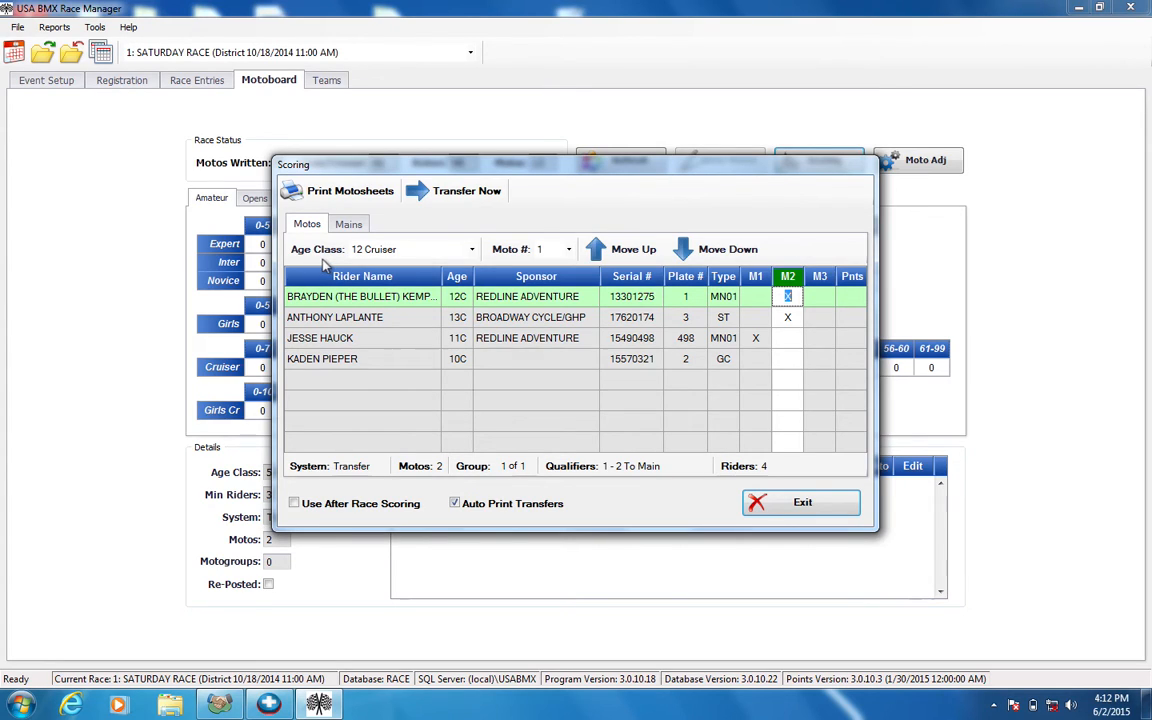
Score the 12 Cruiser and 26-30 Cruiser mains 1, 2, 3 in listed order.
{"action": "type", "text": "x"}
{"action": "left_click", "coordinate": [347, 224]}
{"action": "left_click", "coordinate": [757, 298]}
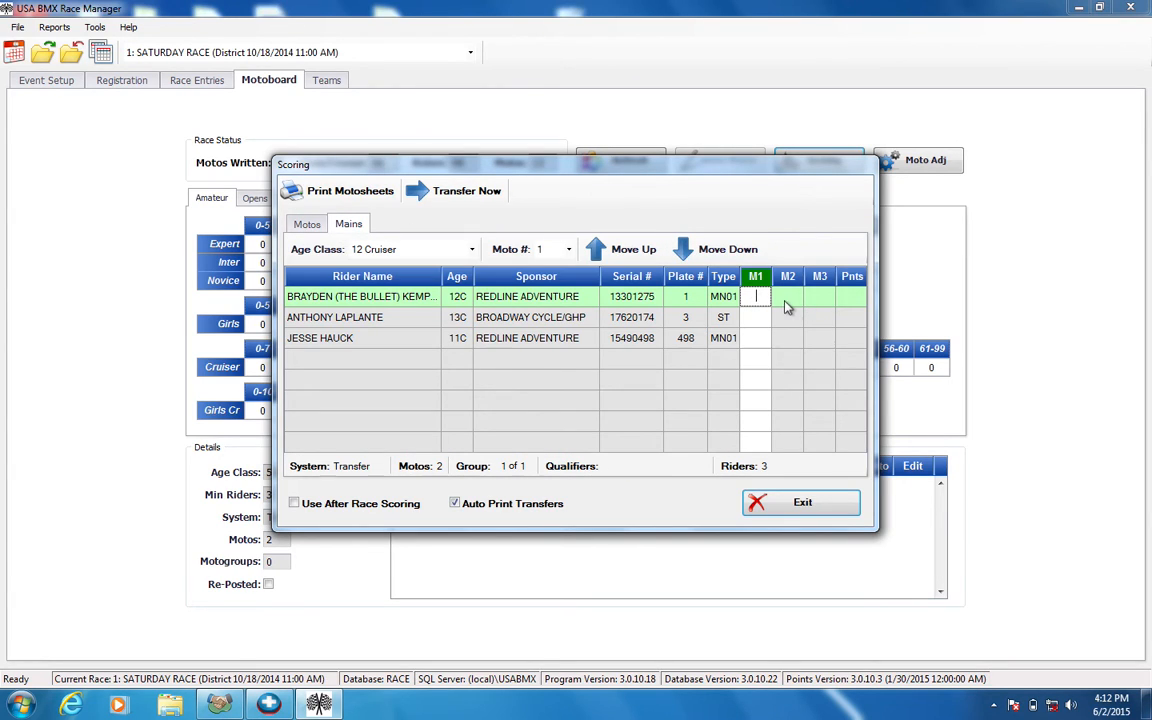
{"action": "type", "text": "123123"}
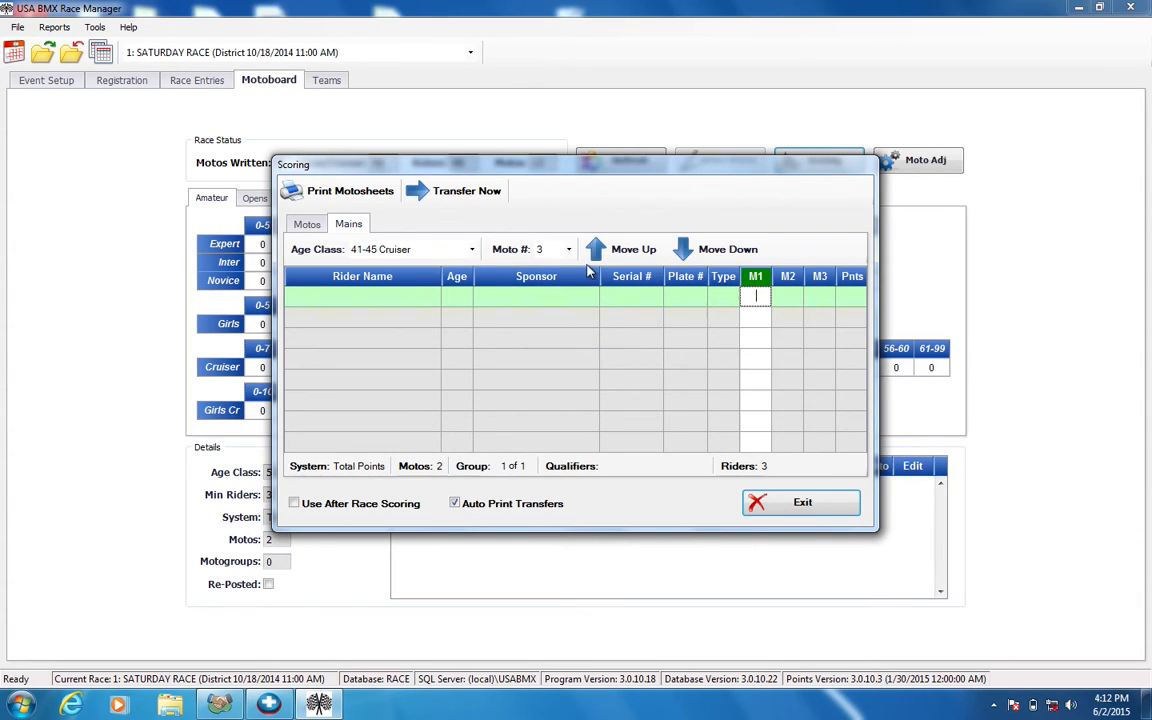
Return to the 41-45 Cruiser motos and score the third moto 2, 1, 3 in listed order.
{"action": "left_click", "coordinate": [317, 229]}
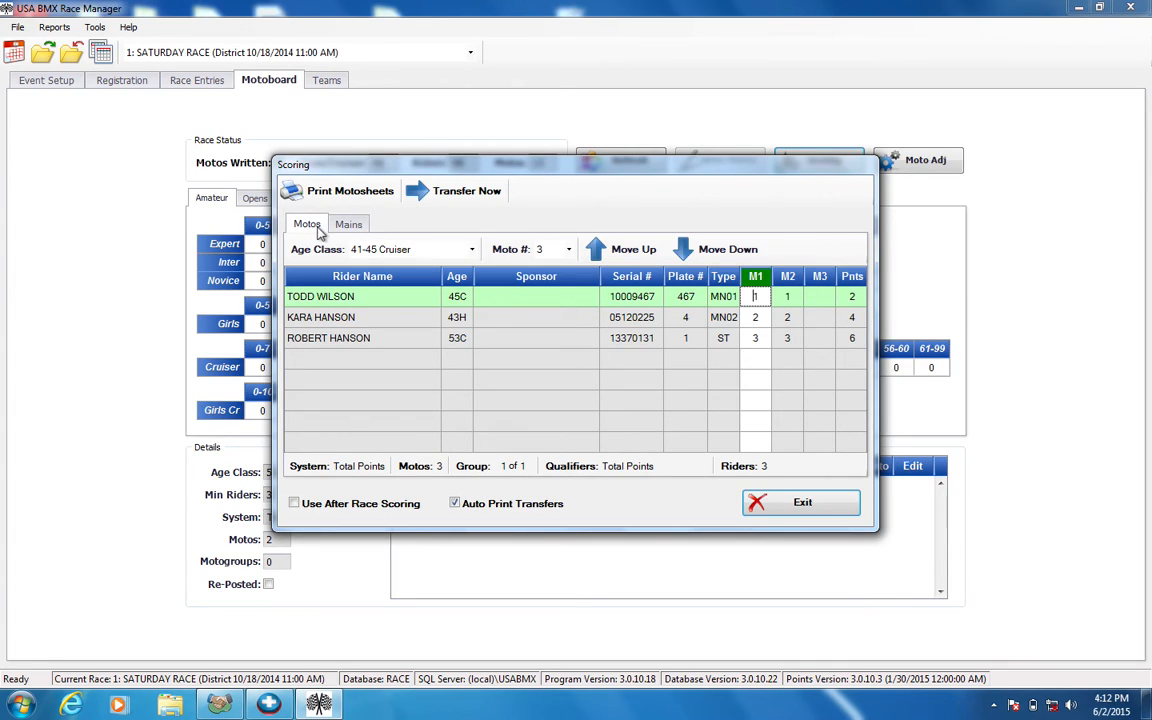
{"action": "left_click", "coordinate": [822, 305]}
{"action": "type", "text": "2"}
{"action": "key", "text": "Return"}
{"action": "type", "text": "1"}
{"action": "key", "text": "Return"}
{"action": "type", "text": "3"}
{"action": "key", "text": "Return"}
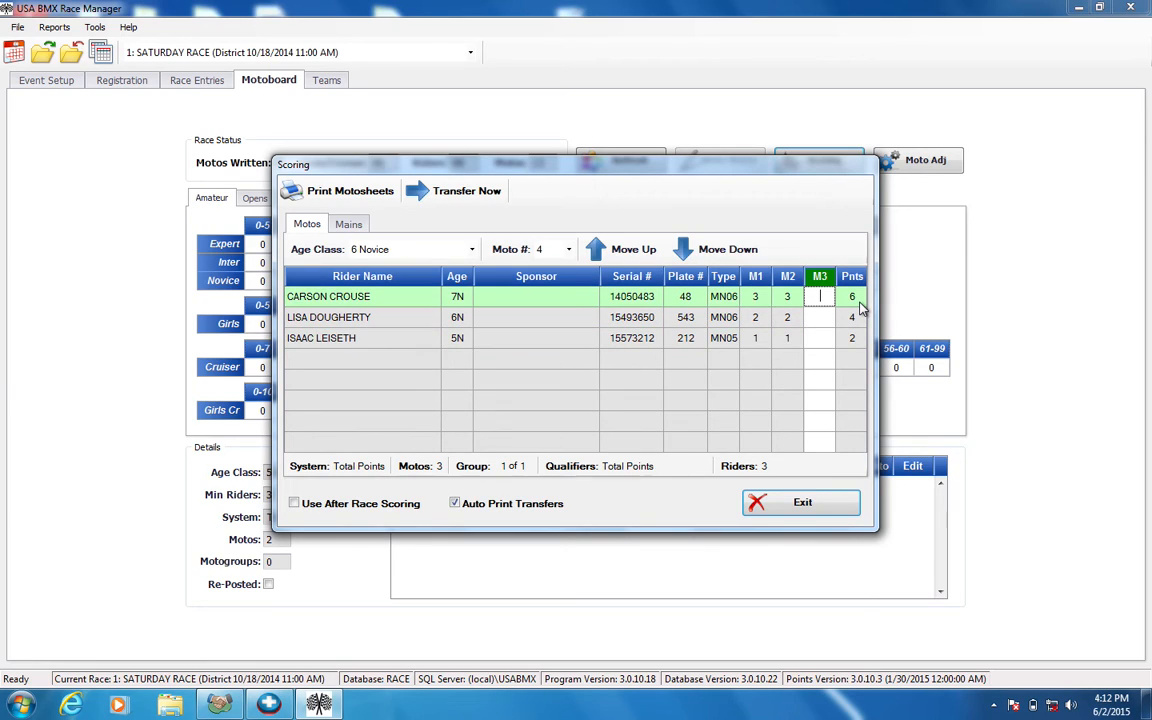
Score the 6 Novice third moto 2, 3, 1 in listed order.
{"action": "type", "text": "2"}
{"action": "key", "text": "Return"}
{"action": "type", "text": "3"}
{"action": "key", "text": "Return"}
{"action": "type", "text": "1"}
{"action": "key", "text": "Return"}
Score the 8 Novice third moto 2, 1, 3 in listed order.
{"action": "type", "text": "2"}
{"action": "key", "text": "Return"}
{"action": "type", "text": "1"}
{"action": "key", "text": "Return"}
{"action": "type", "text": "3"}
{"action": "key", "text": "Return"}
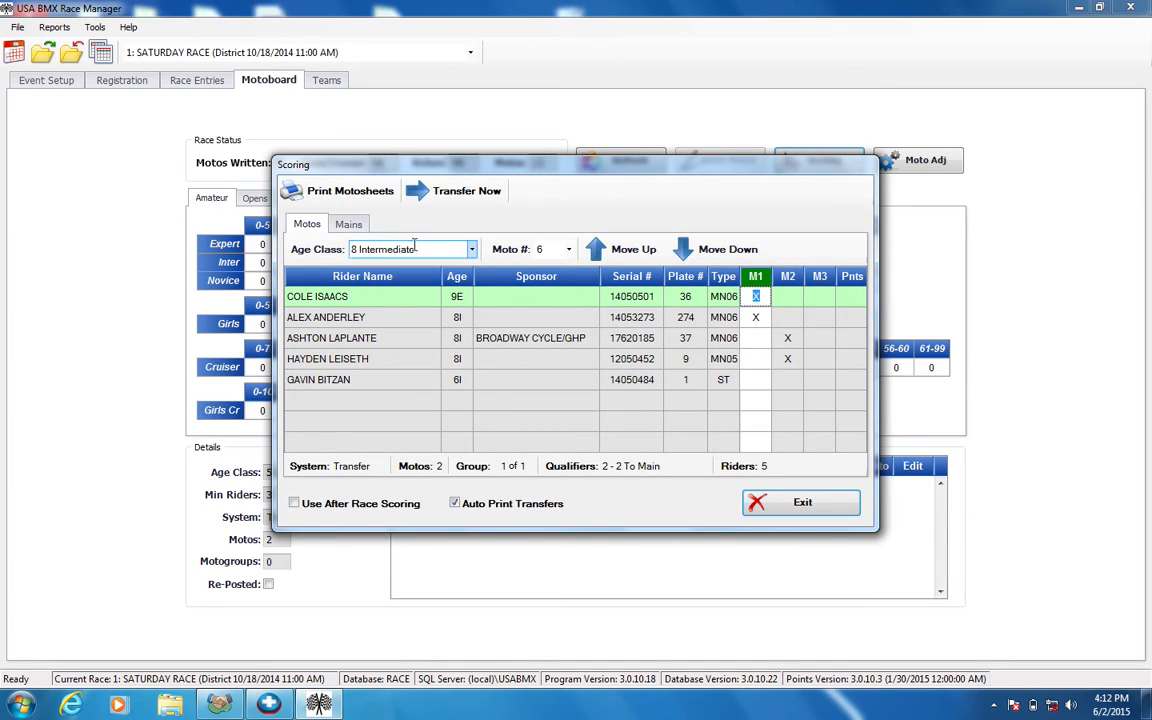
Score the 8 Intermediate main 3, 1, 2, 4 in listed order.
{"action": "left_click", "coordinate": [362, 229]}
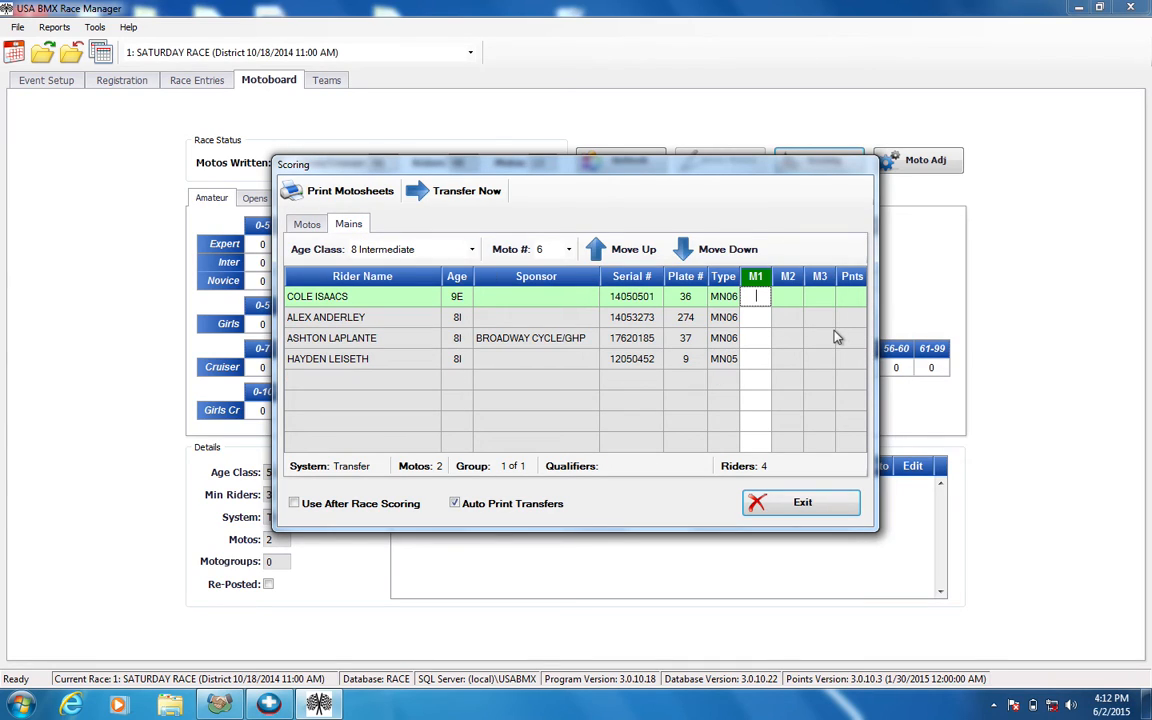
{"action": "type", "text": "3"}
{"action": "key", "text": "Return"}
{"action": "type", "text": "1"}
{"action": "key", "text": "Return"}
{"action": "type", "text": "2"}
{"action": "key", "text": "Return"}
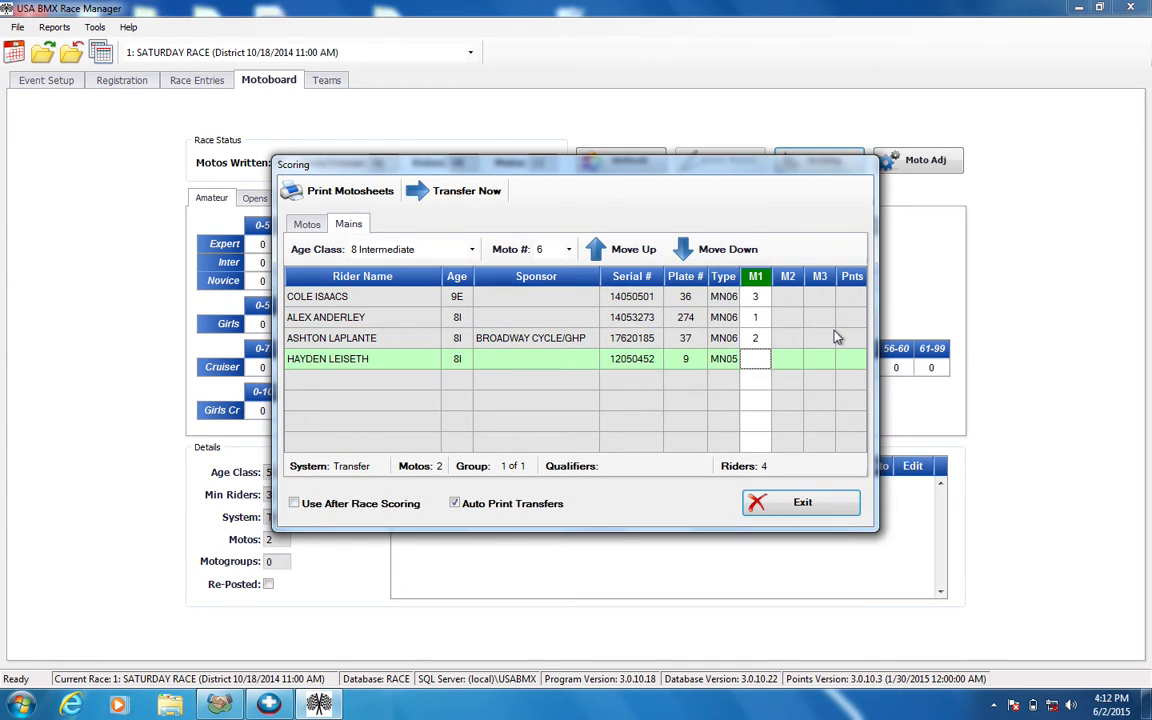
{"action": "type", "text": "4"}
{"action": "key", "text": "Return"}
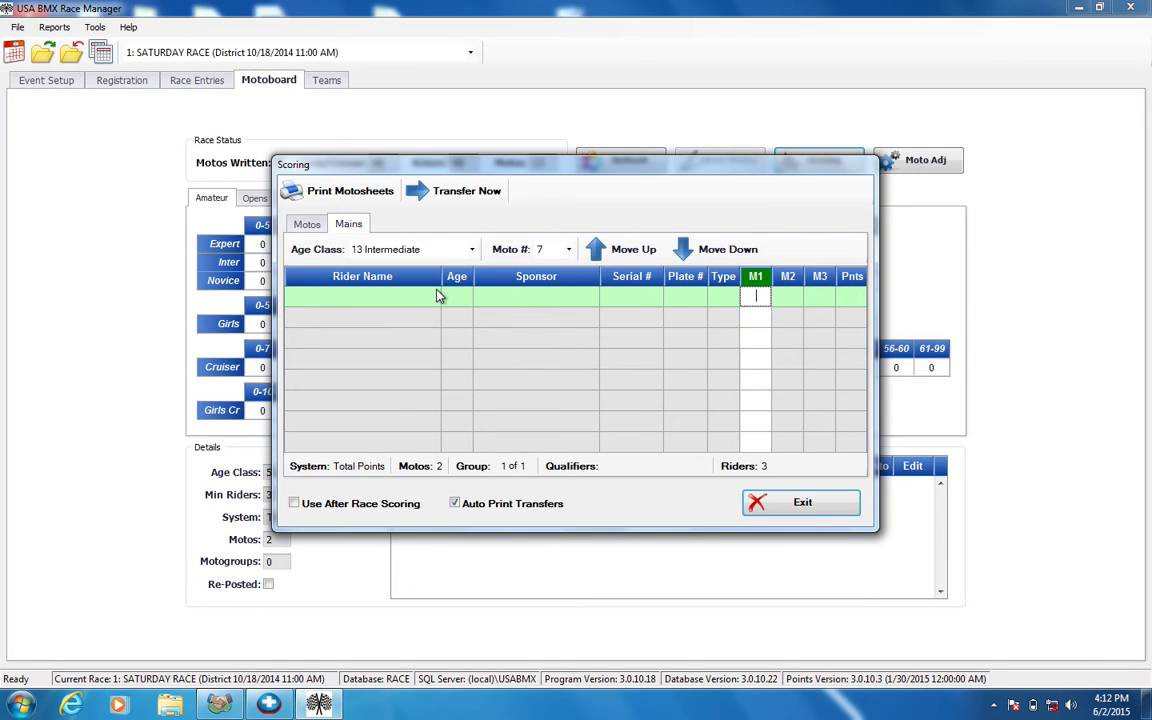
Go to the 13 Intermediate third-moto scores, and exit scoring without entering any results.
{"action": "left_click", "coordinate": [307, 224]}
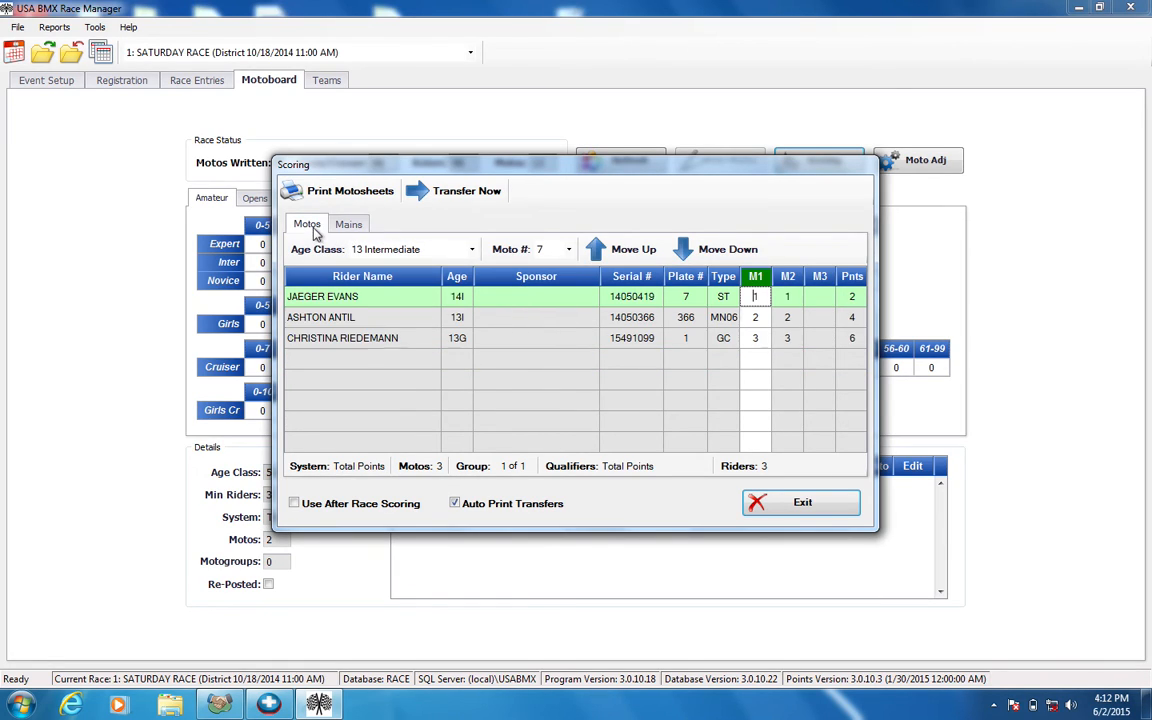
{"action": "left_click", "coordinate": [825, 304]}
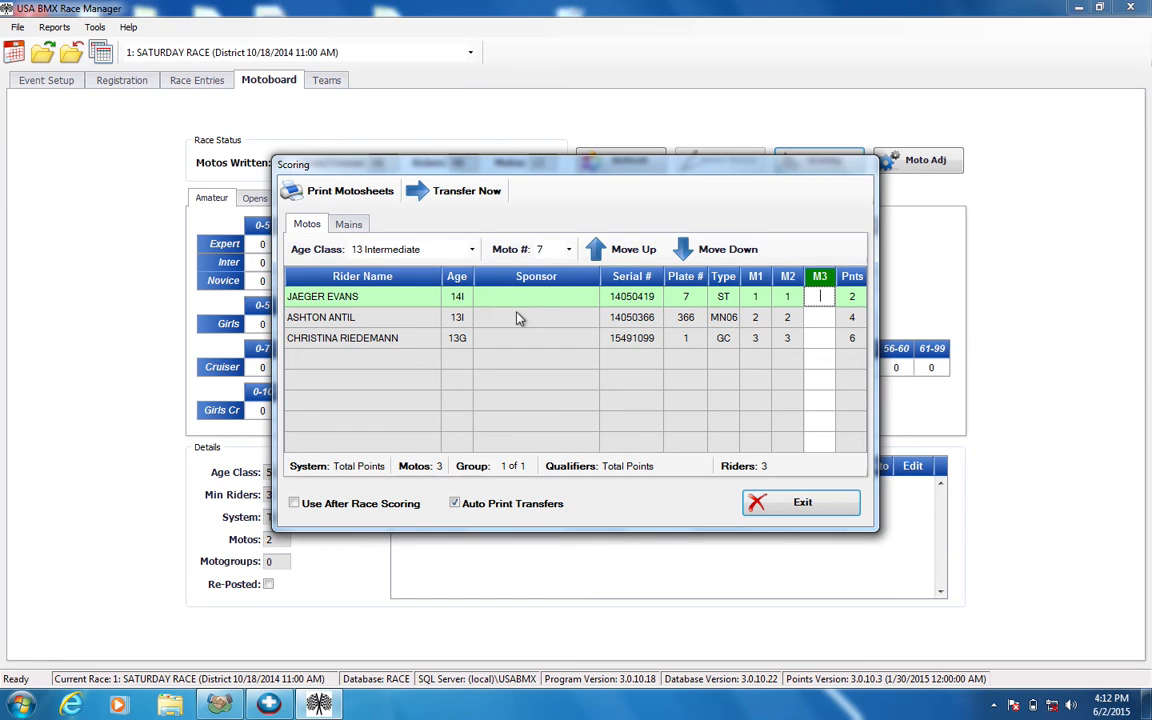
{"action": "left_click_drag", "start_coordinate": [500, 172], "coordinate": [486, 124]}
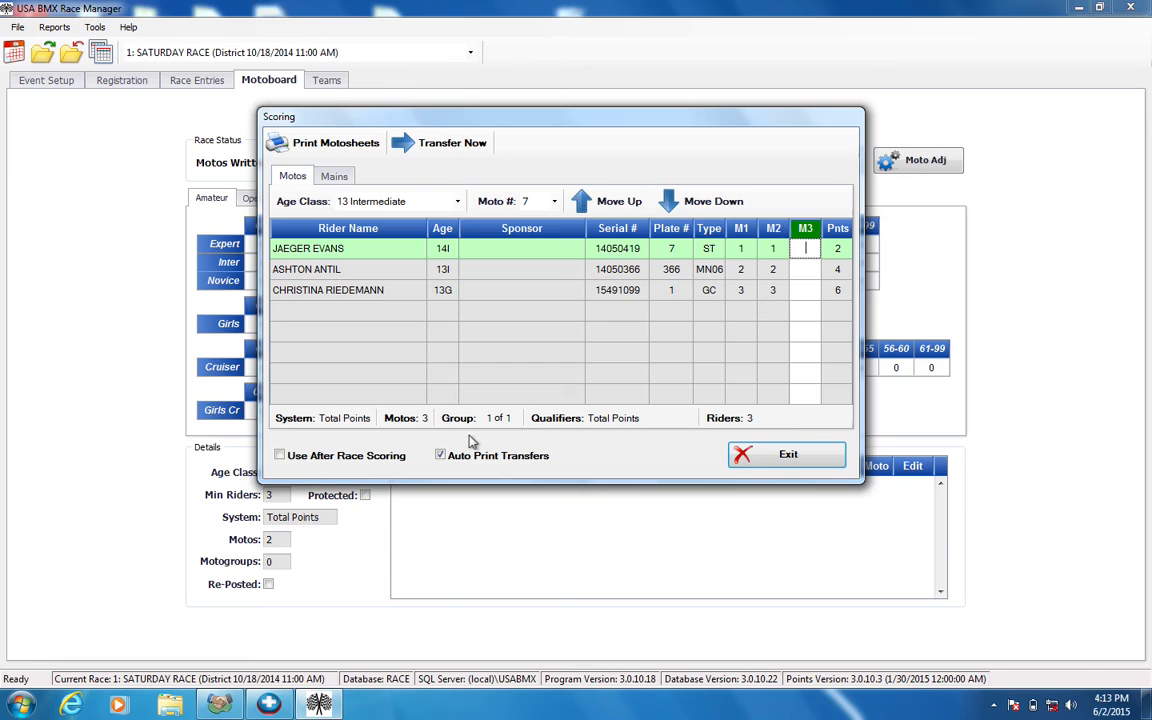
{"action": "left_click", "coordinate": [789, 456]}
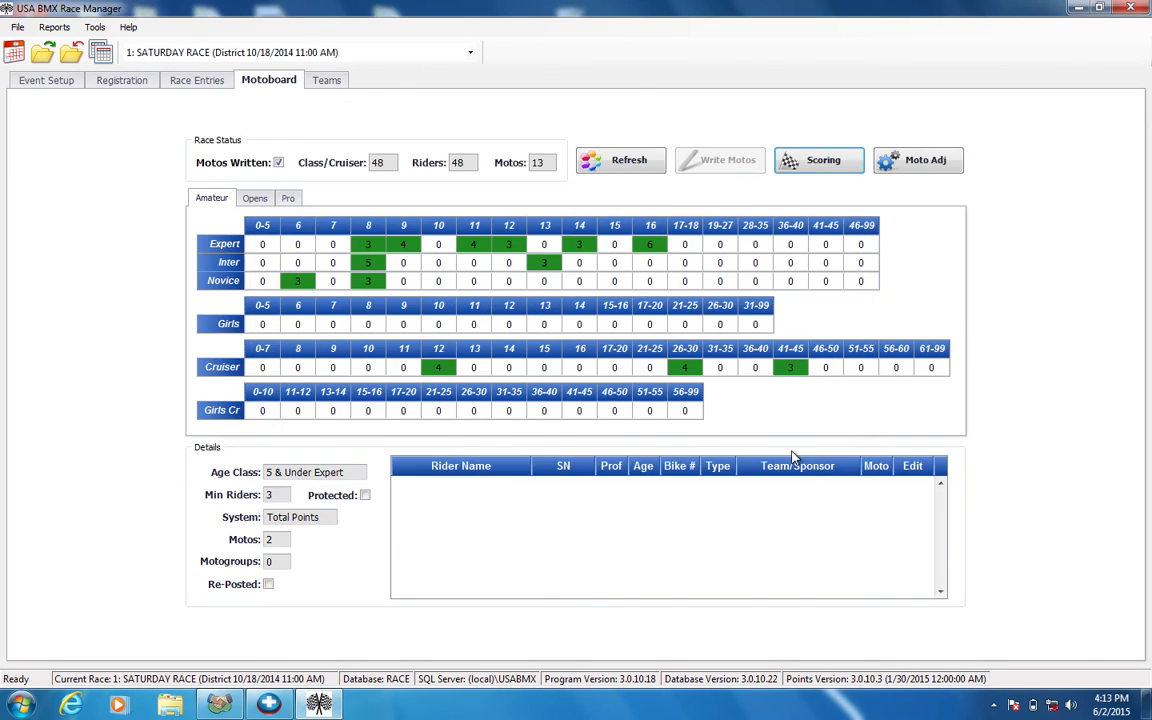
Review the motoboard details of the 8 Expert, 8 Novice, 8 Intermediate, 16 Expert, 14 Expert and 13 Intermediate classes.
{"action": "left_click", "coordinate": [369, 246]}
{"action": "left_click", "coordinate": [371, 282]}
{"action": "left_click", "coordinate": [368, 263]}
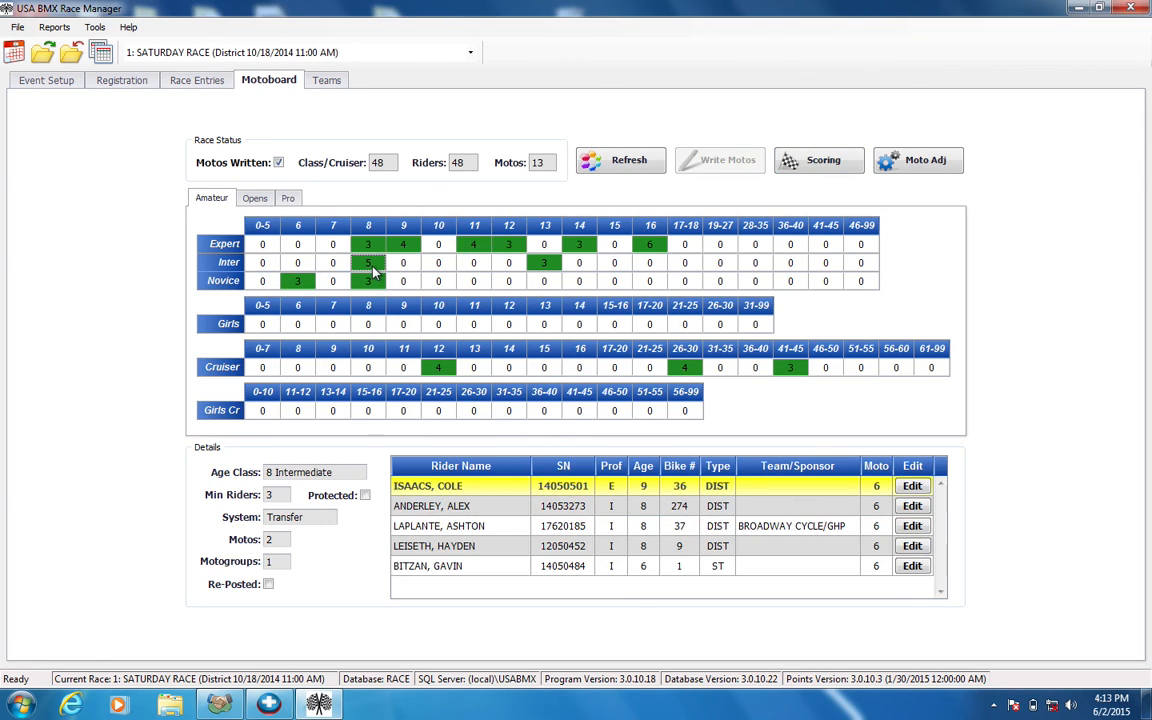
{"action": "left_click", "coordinate": [650, 247]}
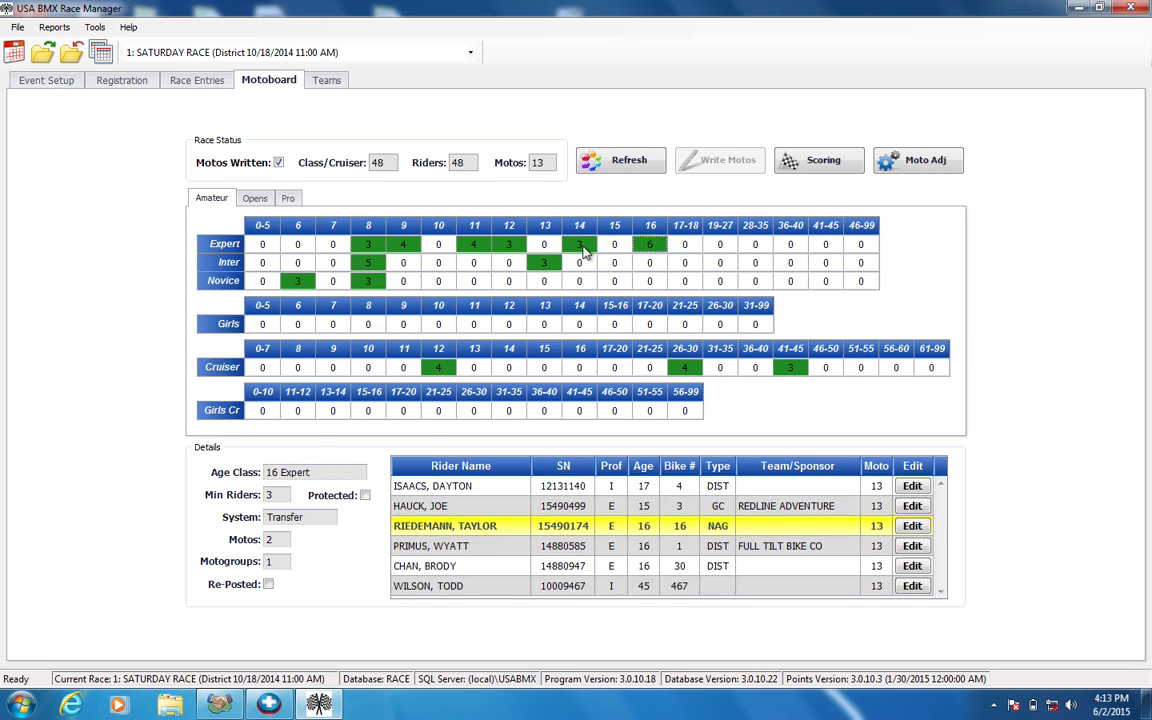
{"action": "left_click", "coordinate": [579, 245]}
{"action": "left_click", "coordinate": [544, 262]}
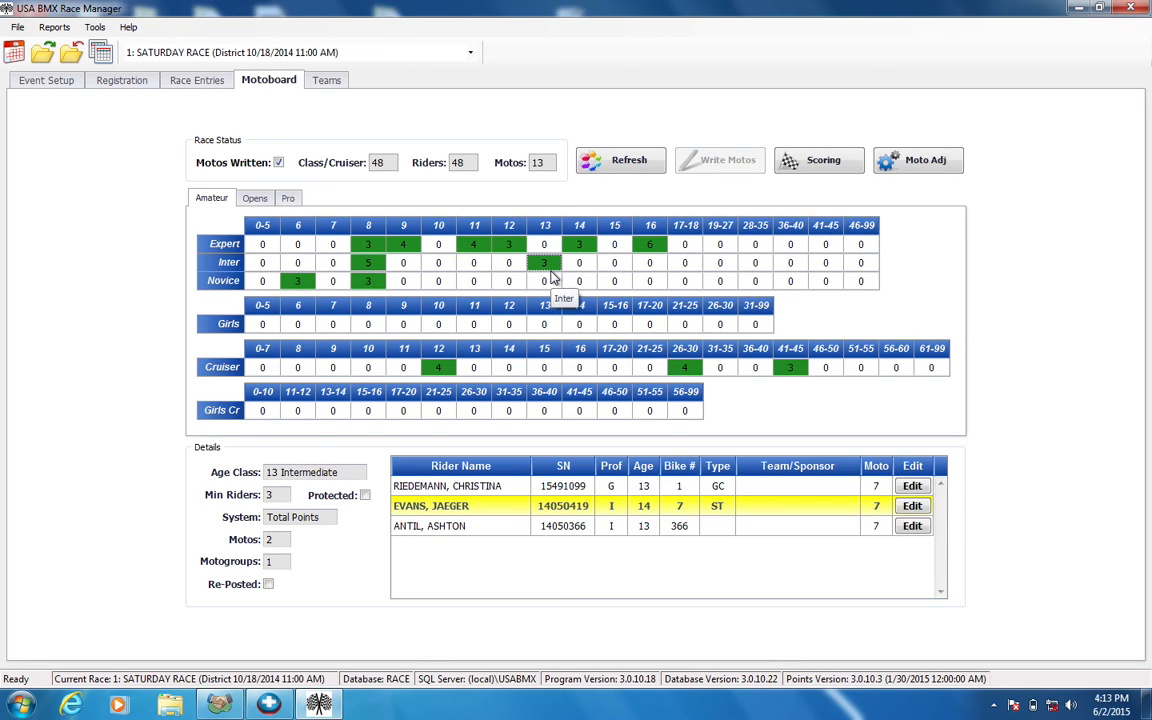
{"action": "left_click", "coordinate": [605, 6]}
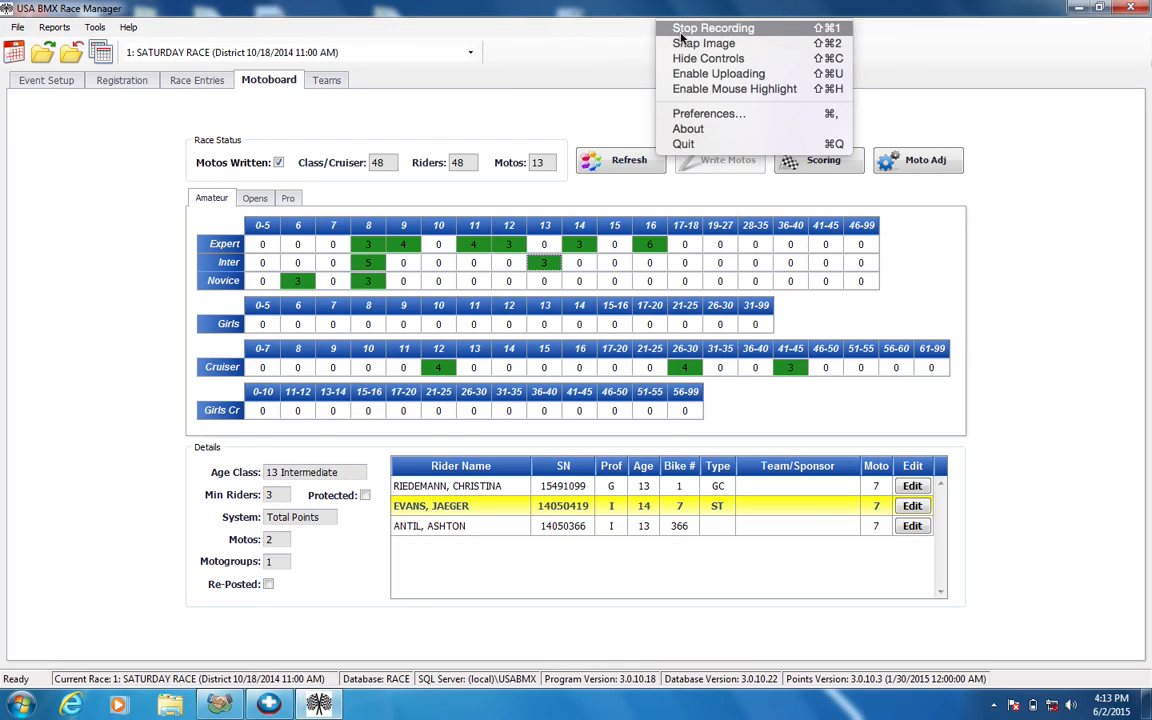